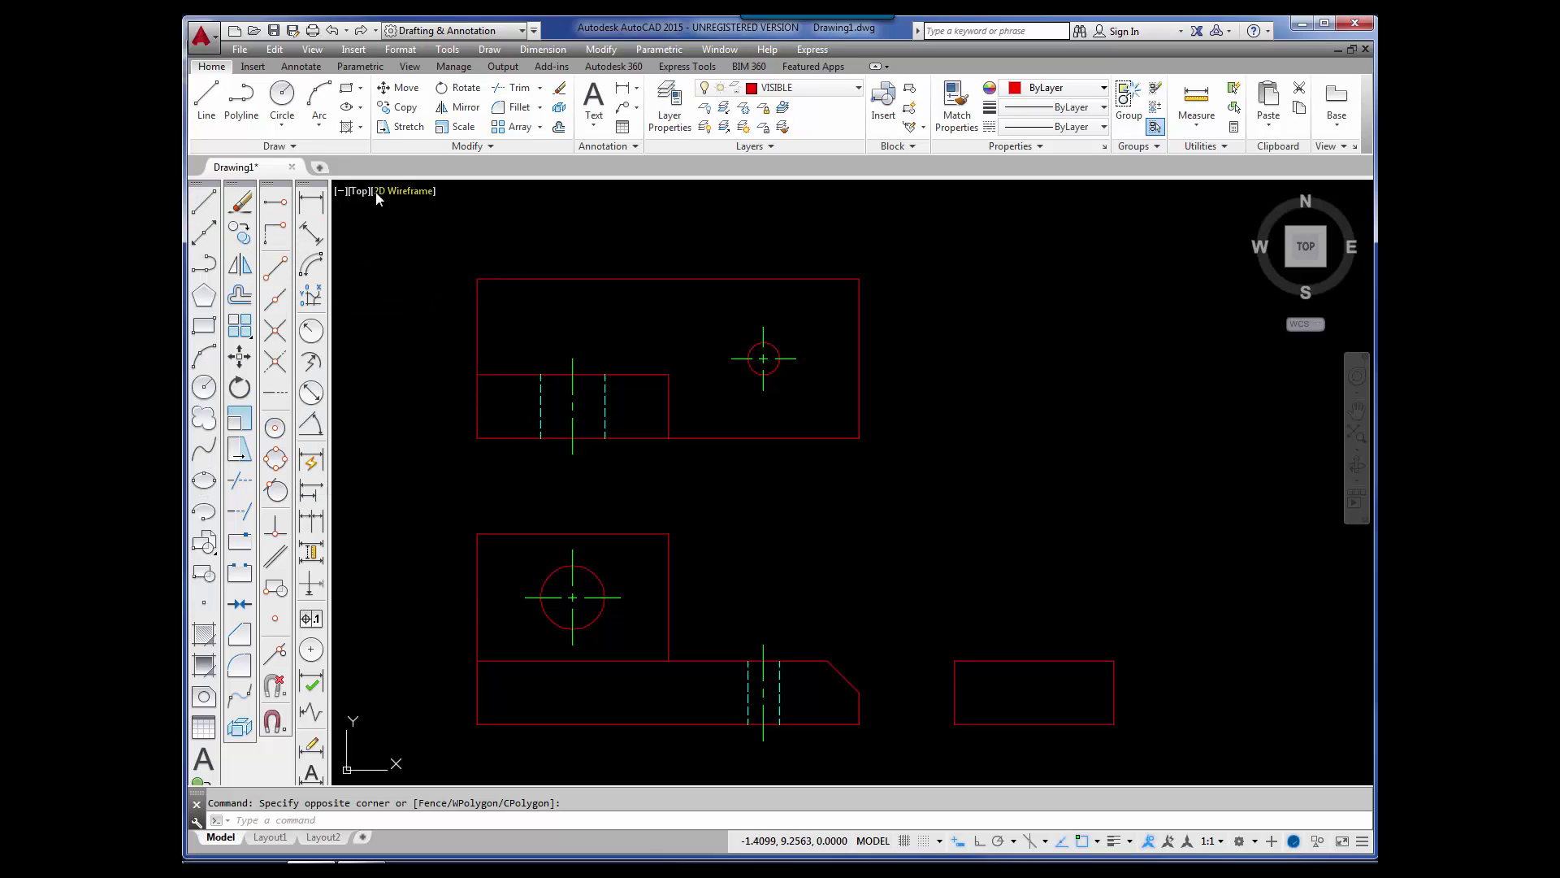
Step: Make LAYOUT the current layer and draw a vertical construction line through the upper corner of the front view's chamfer
click(294, 150)
click(858, 88)
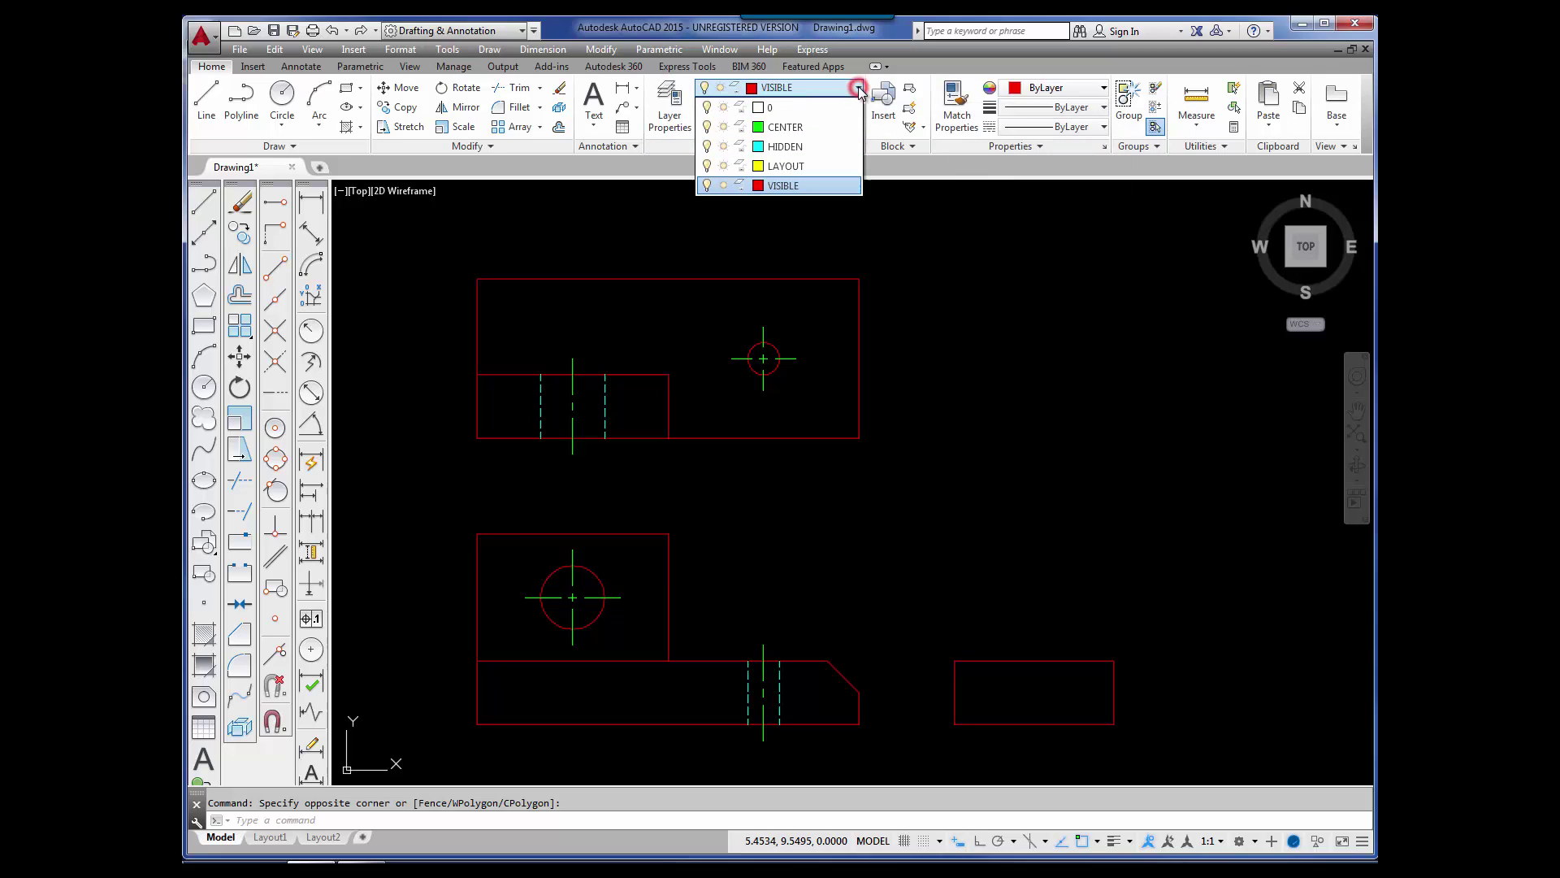
click(787, 166)
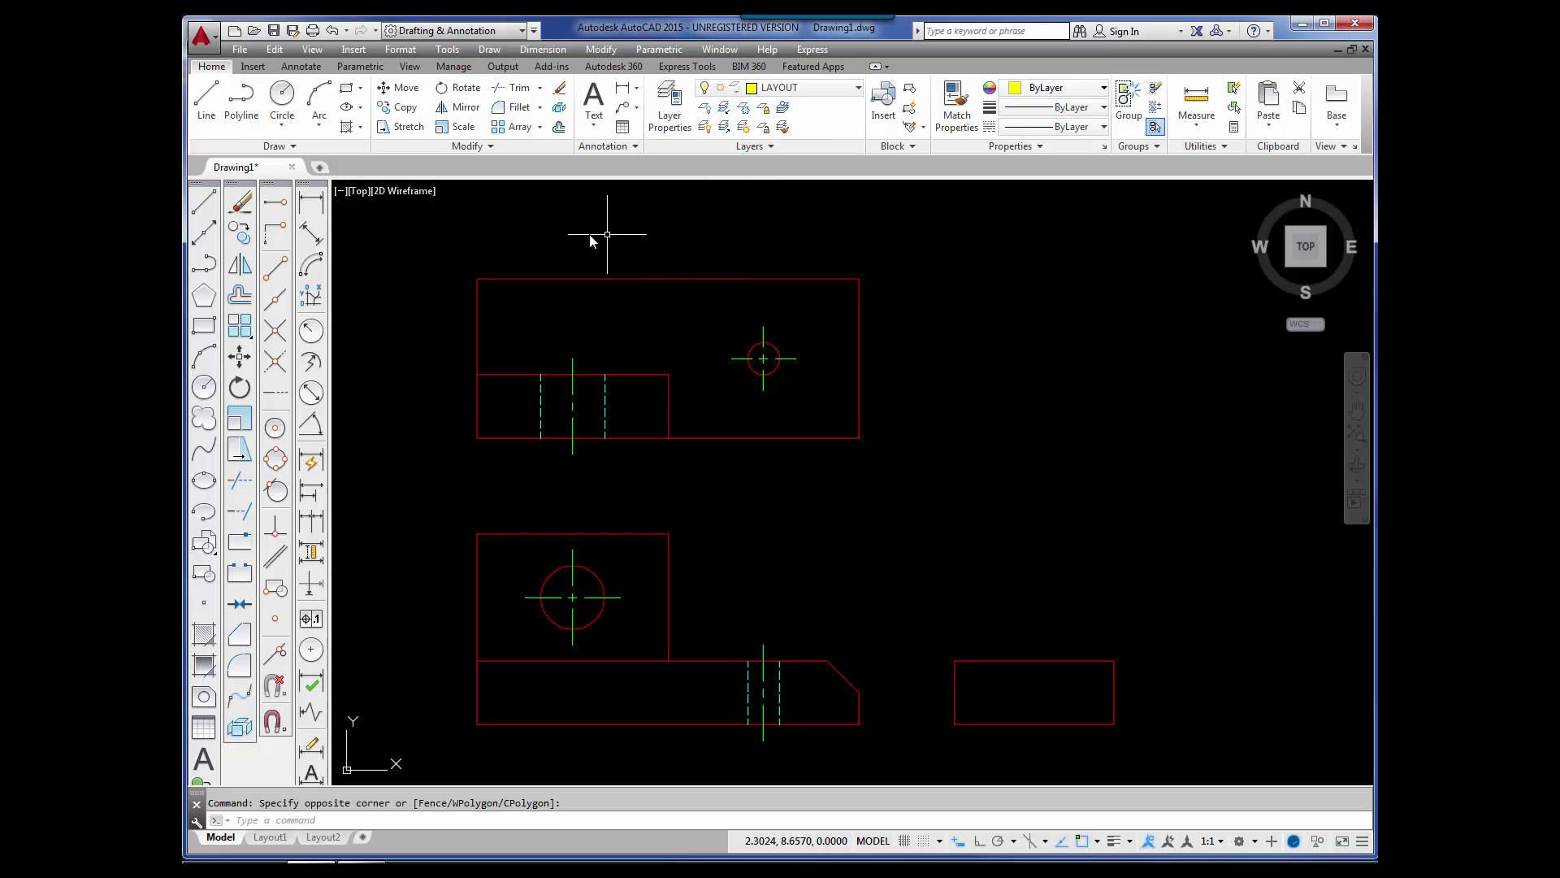
click(203, 234)
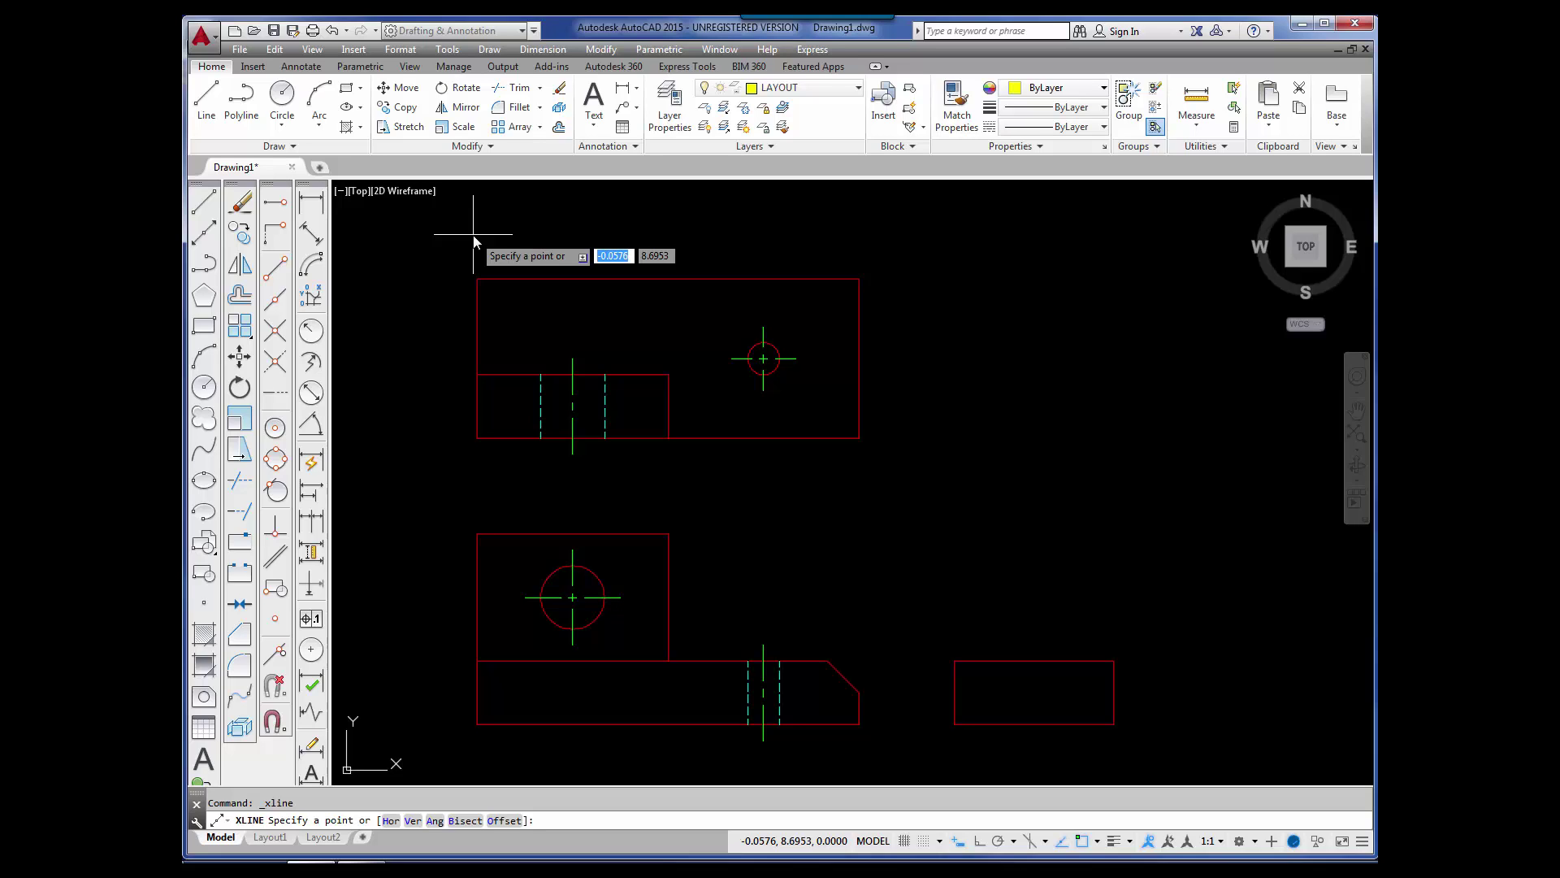
text(V)
key(Return)
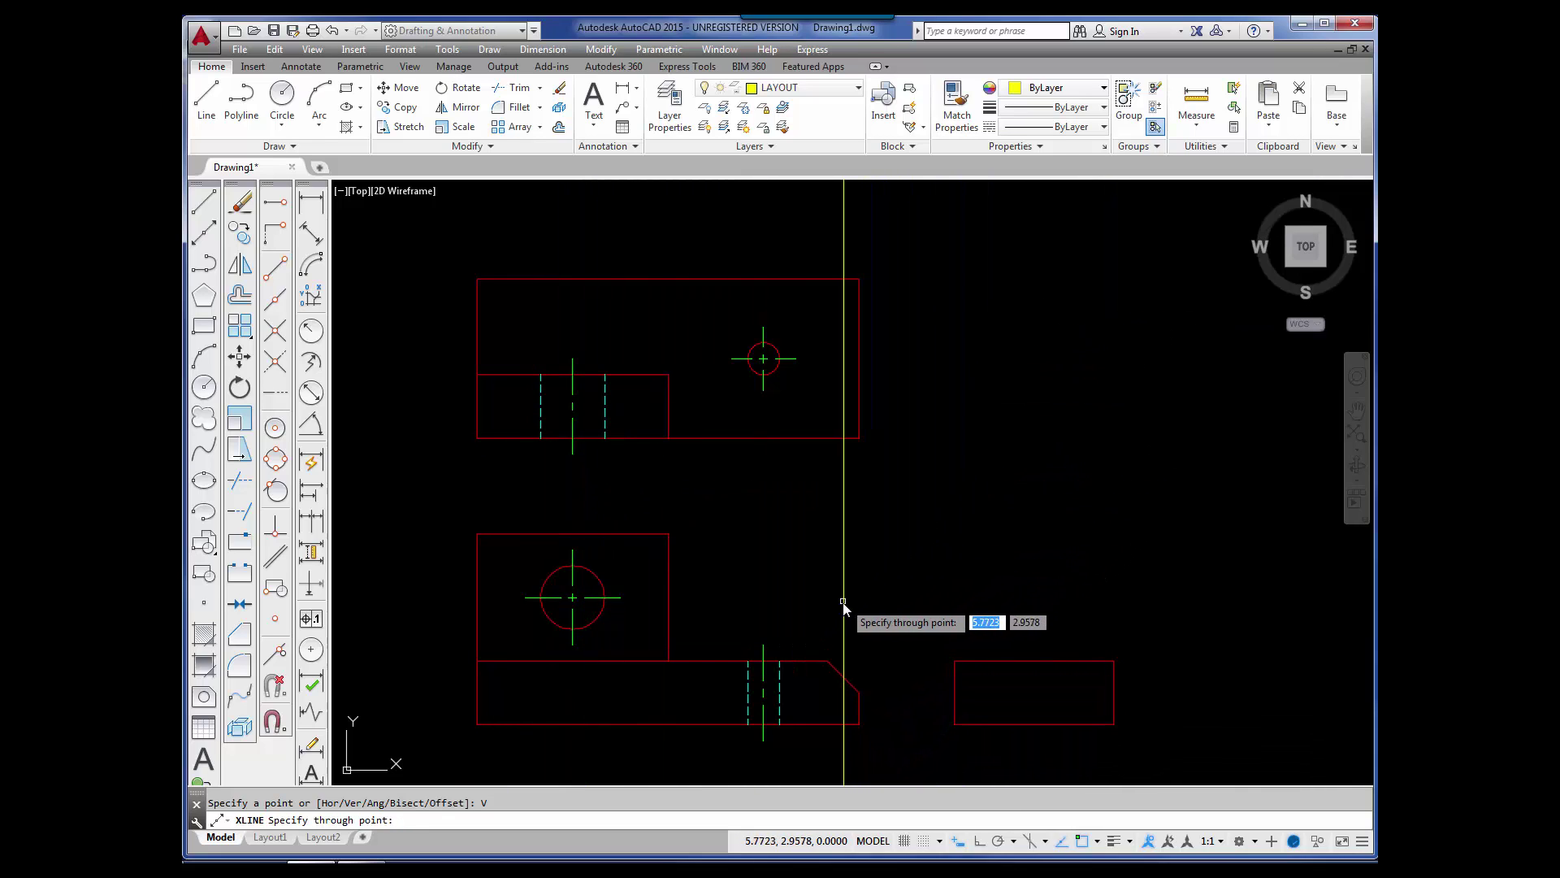
click(827, 661)
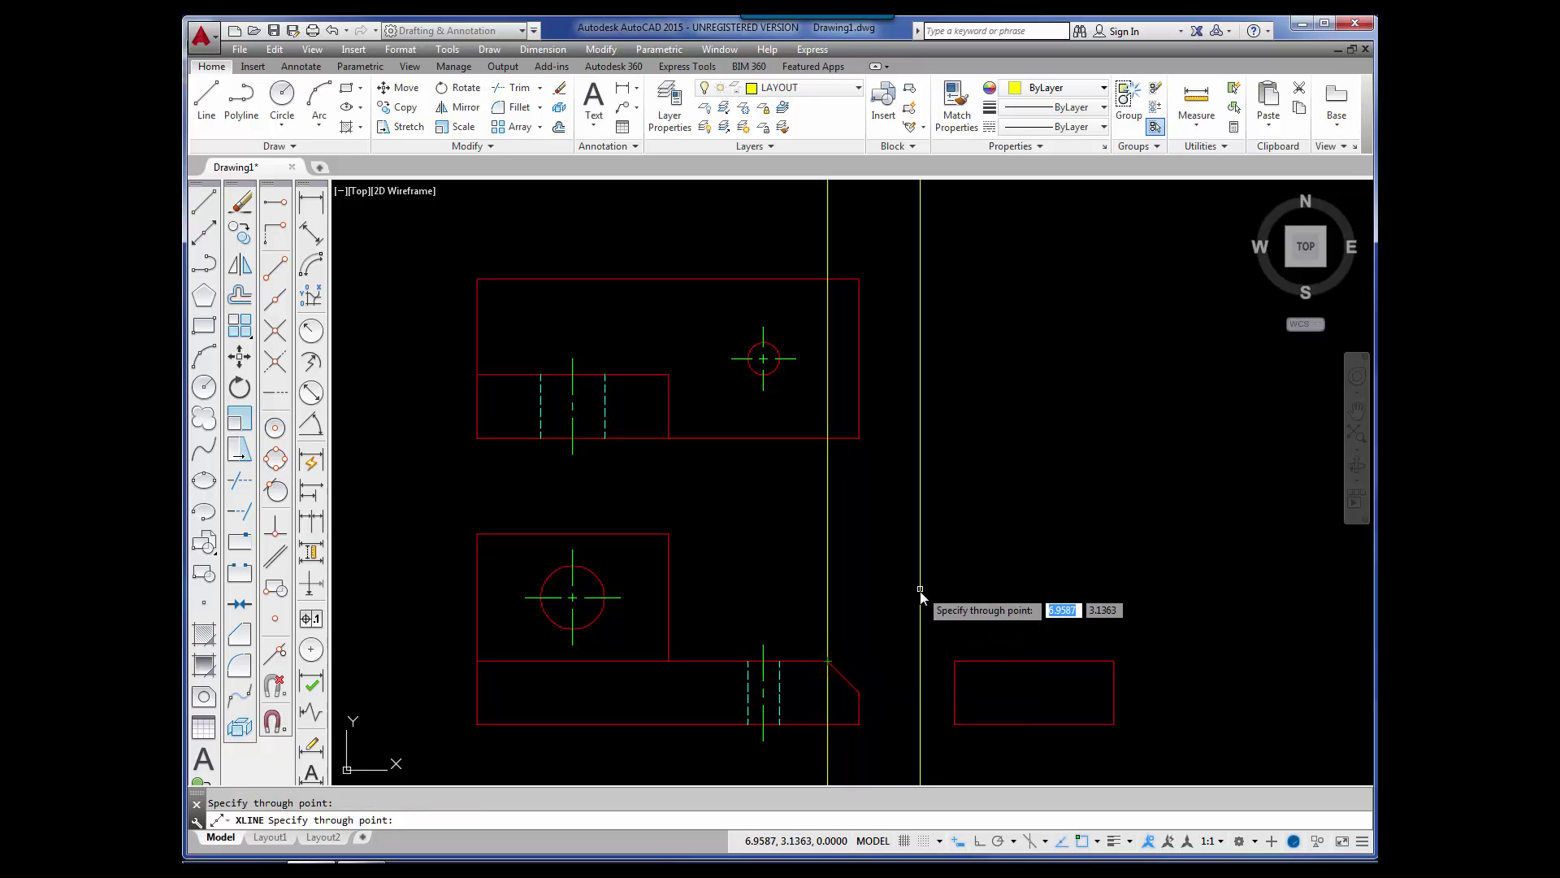
key(Return)
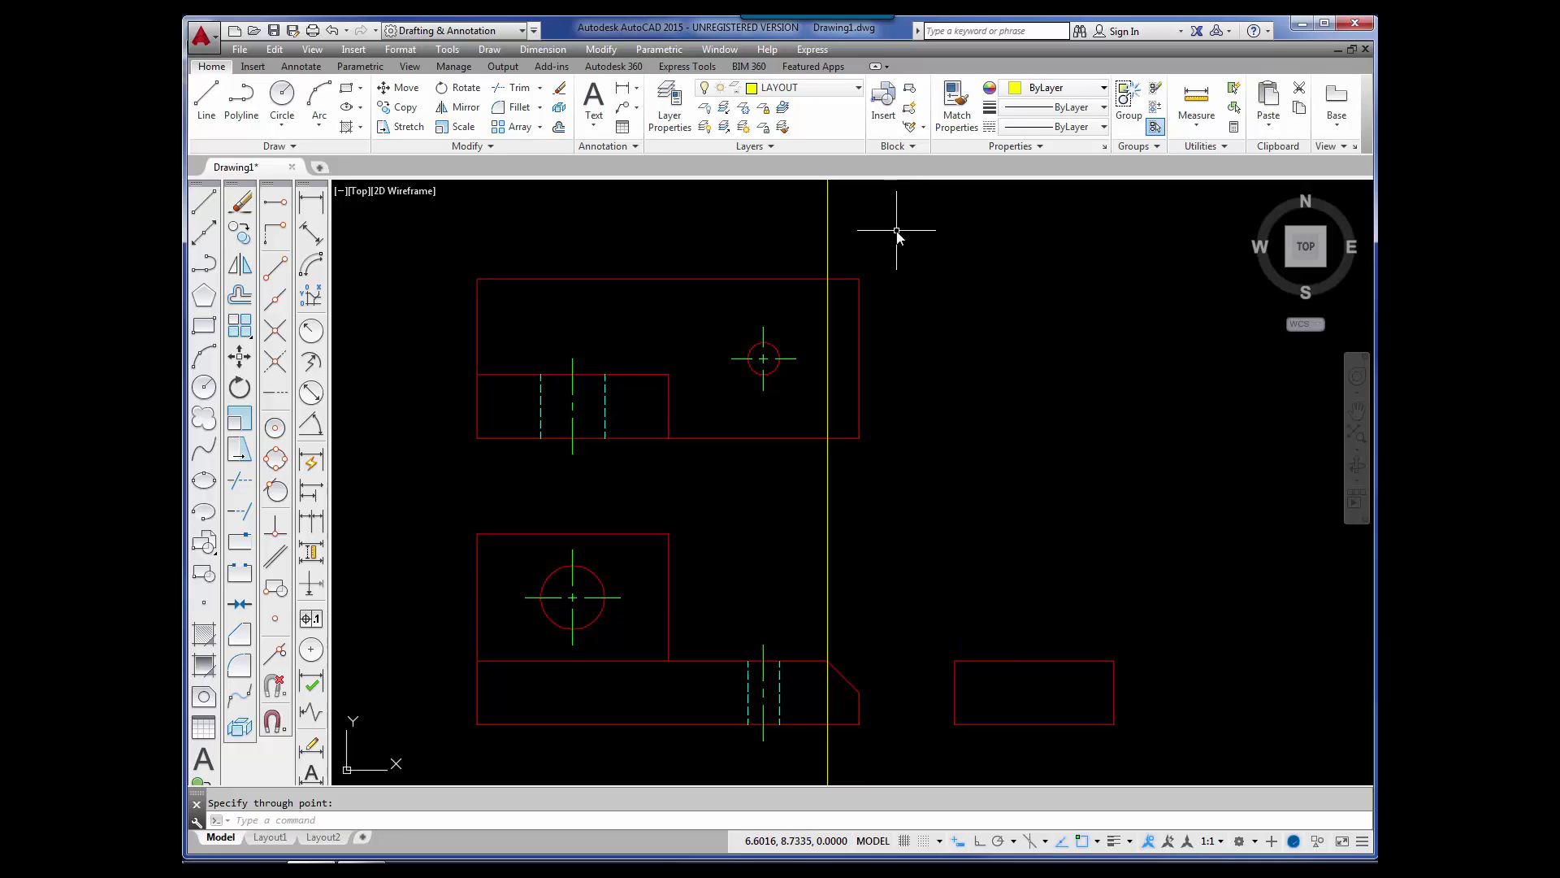
Step: On the VISIBLE layer, draw the chamfer edge in the top view along the vertical construction line, from lower to upper outline edge
click(857, 89)
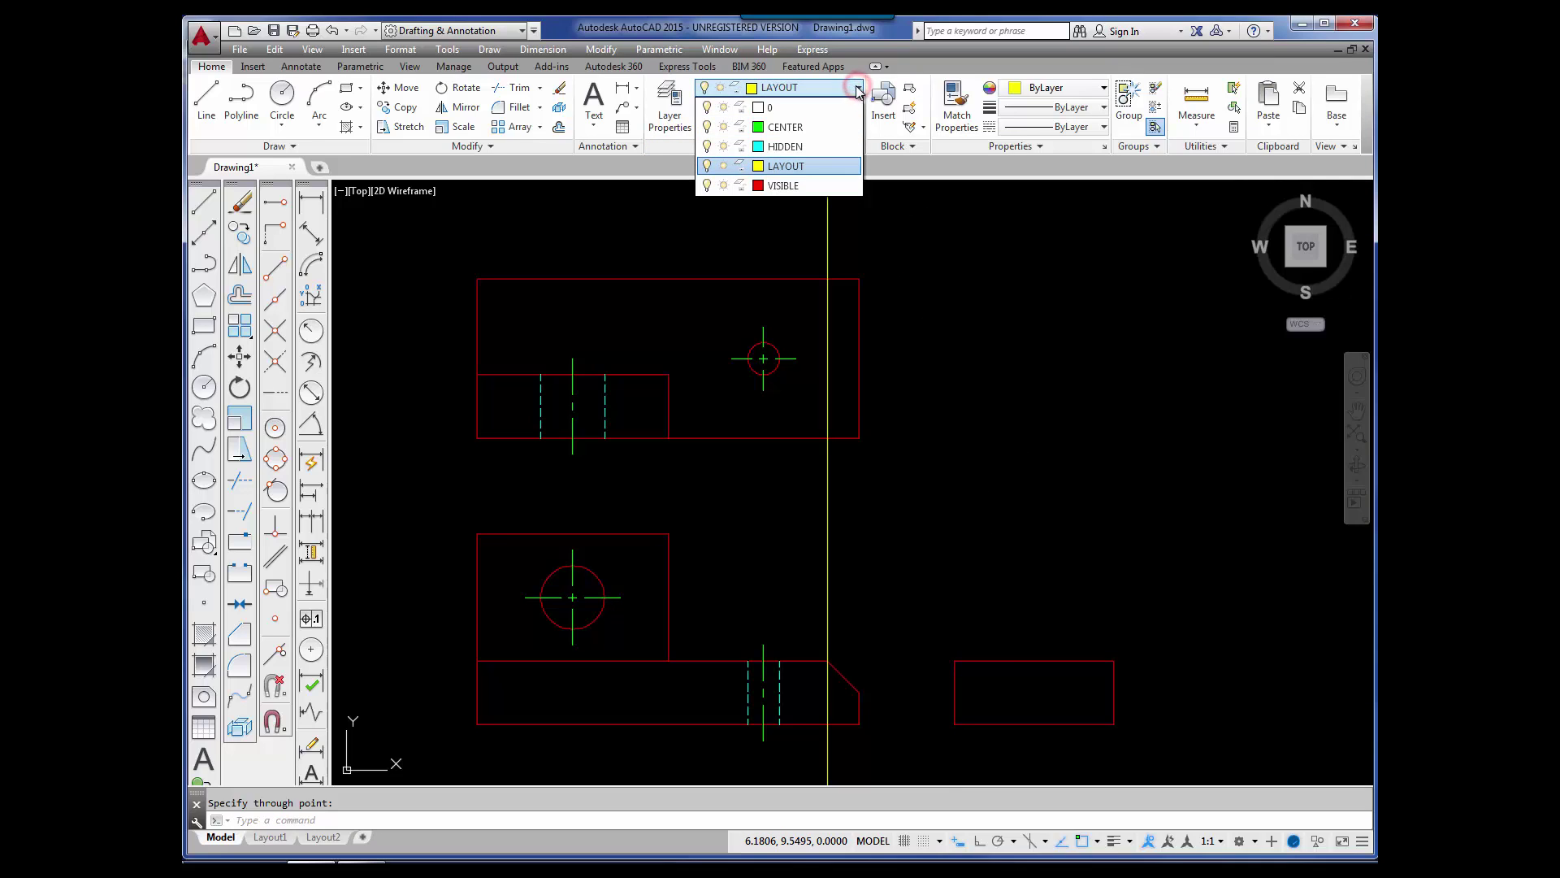
click(785, 186)
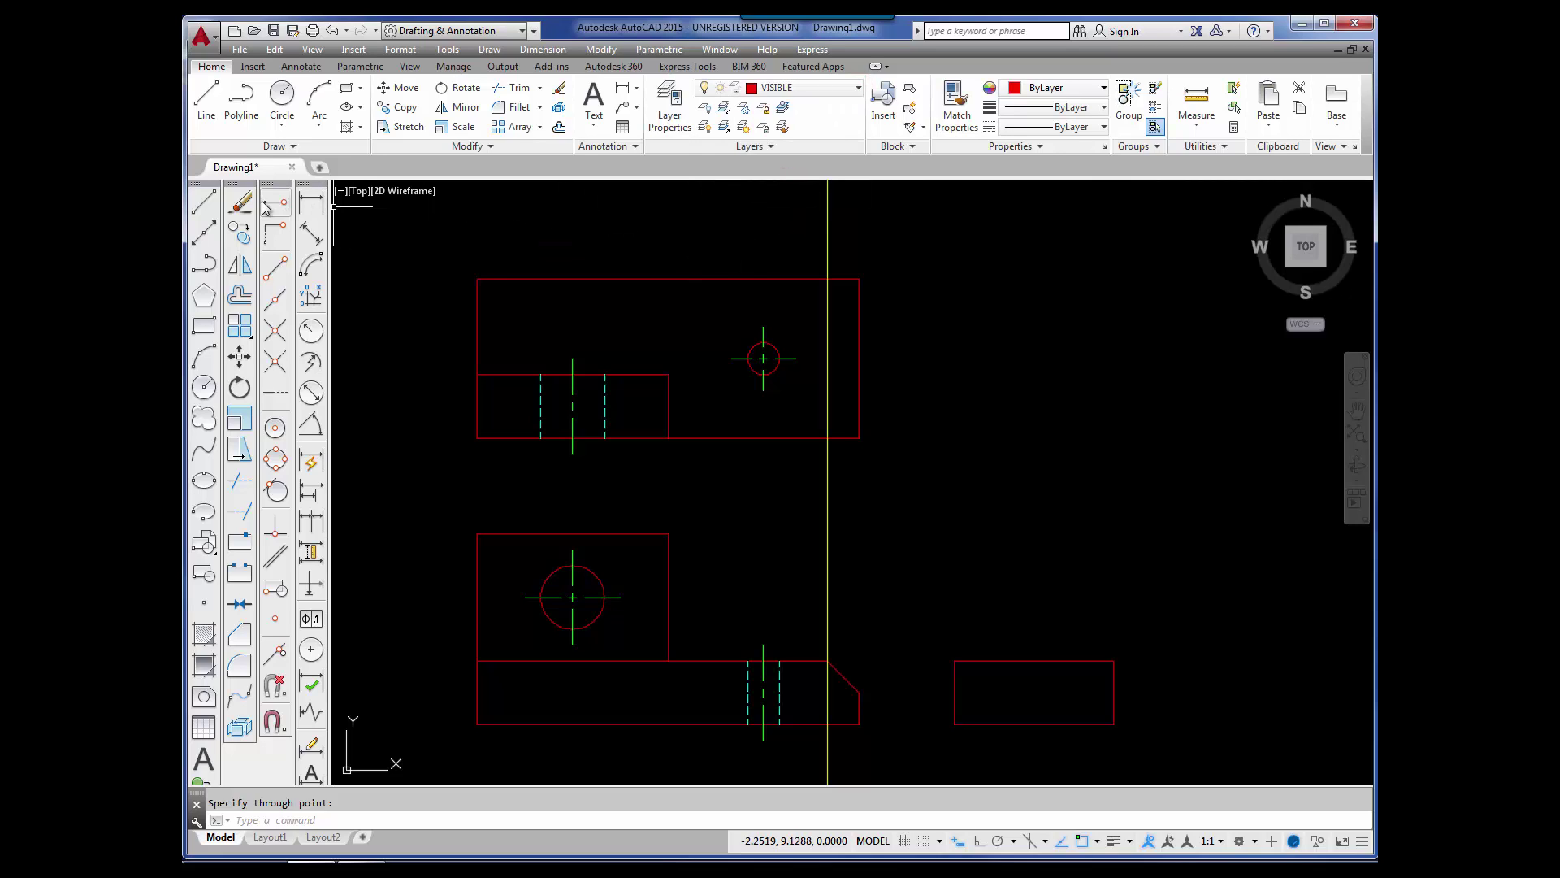
click(203, 204)
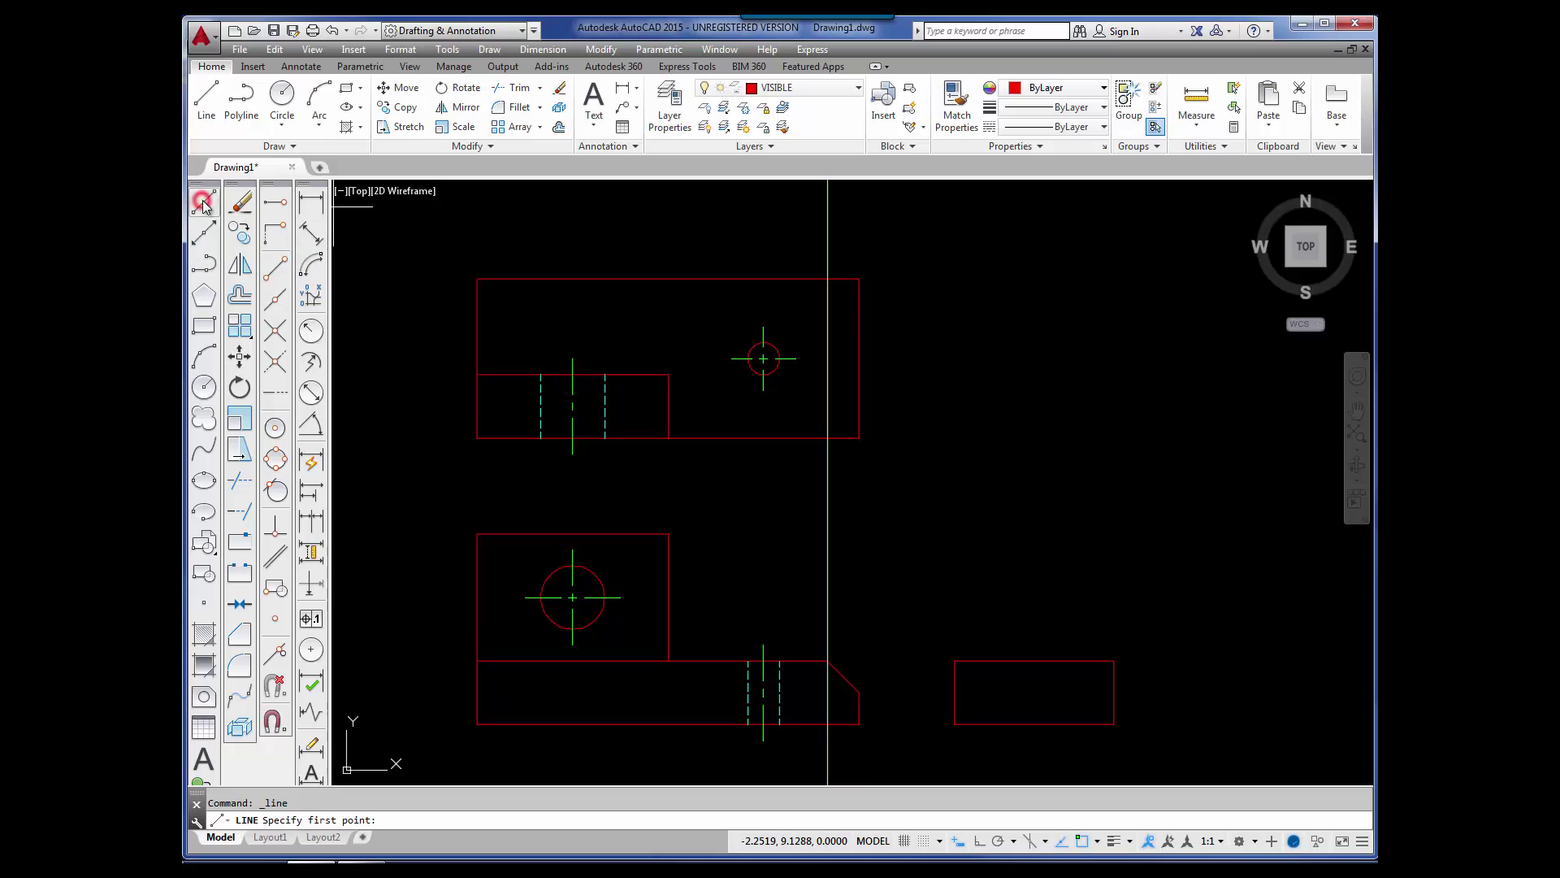
click(827, 438)
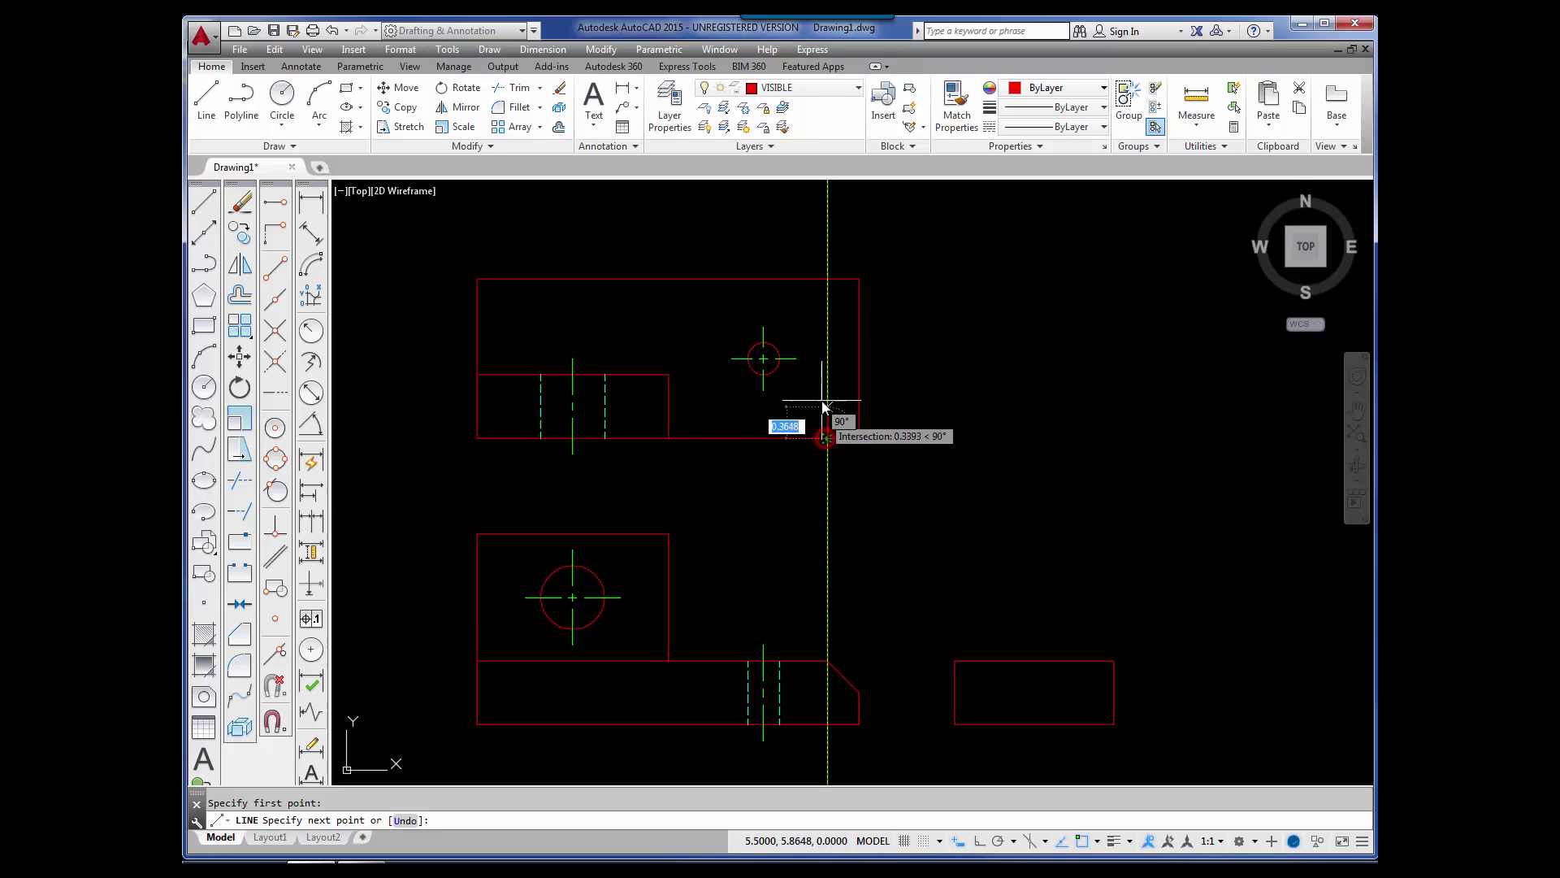
click(828, 279)
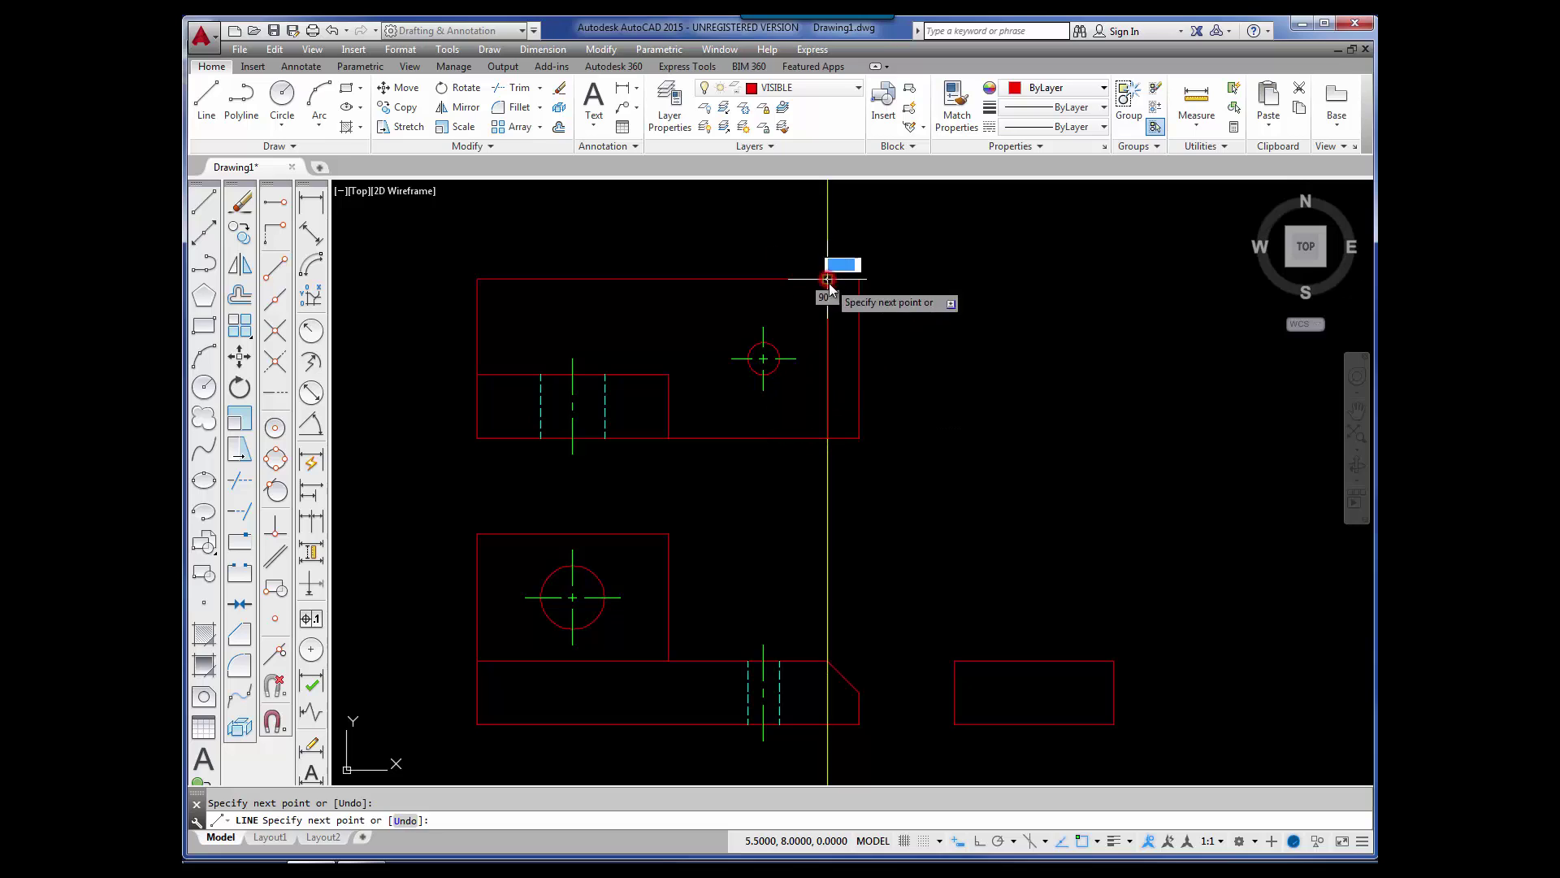
key(Return)
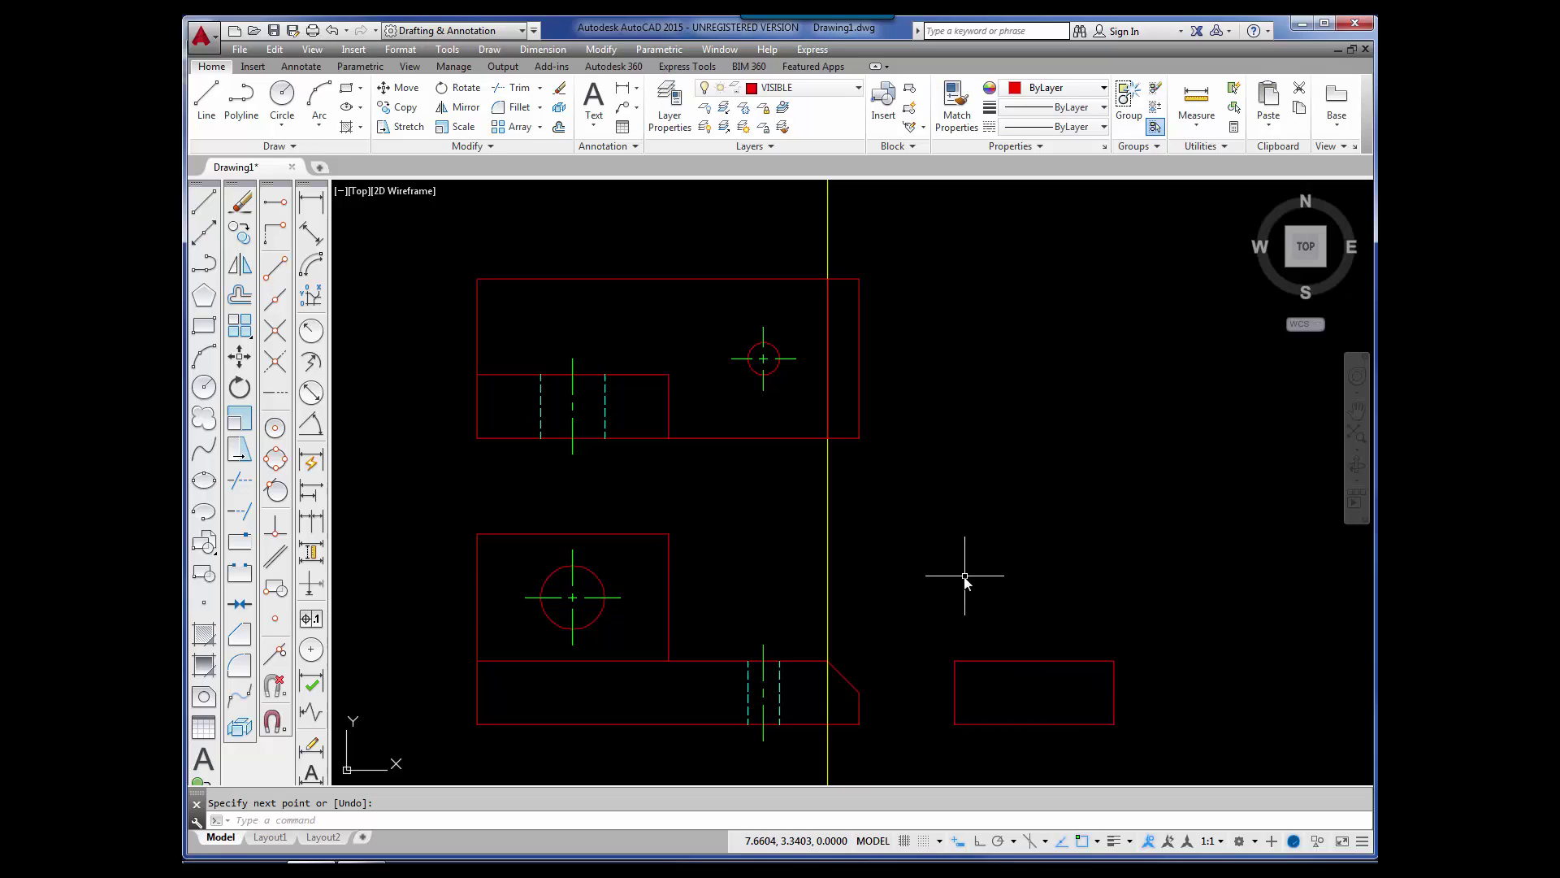
Step: On the LAYOUT layer, draw a horizontal construction line through the lower corner of the front view's chamfer
click(857, 87)
click(800, 167)
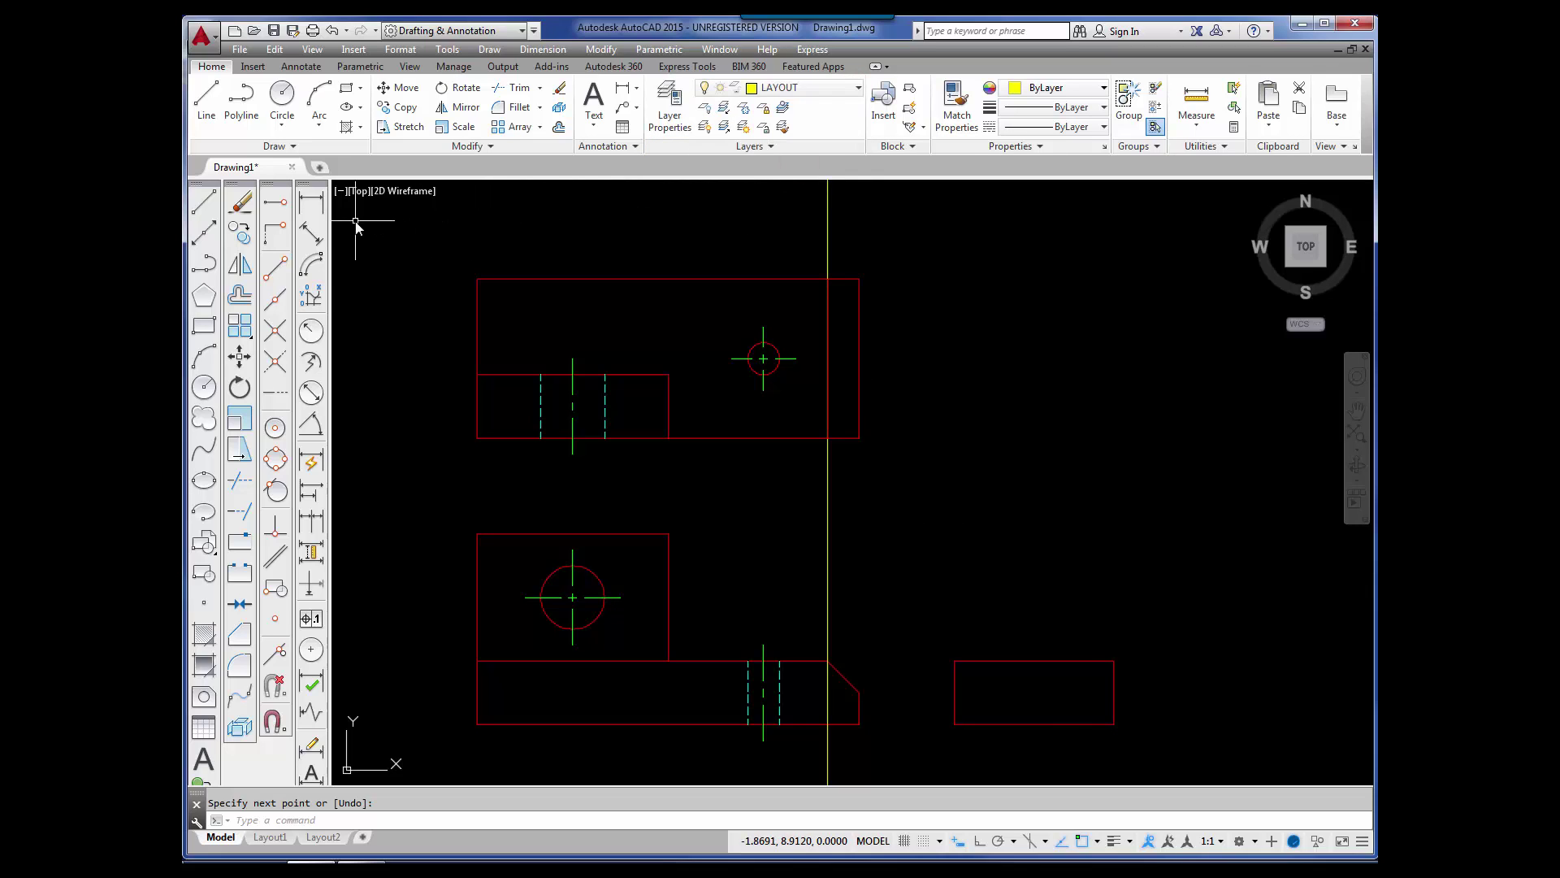
click(204, 234)
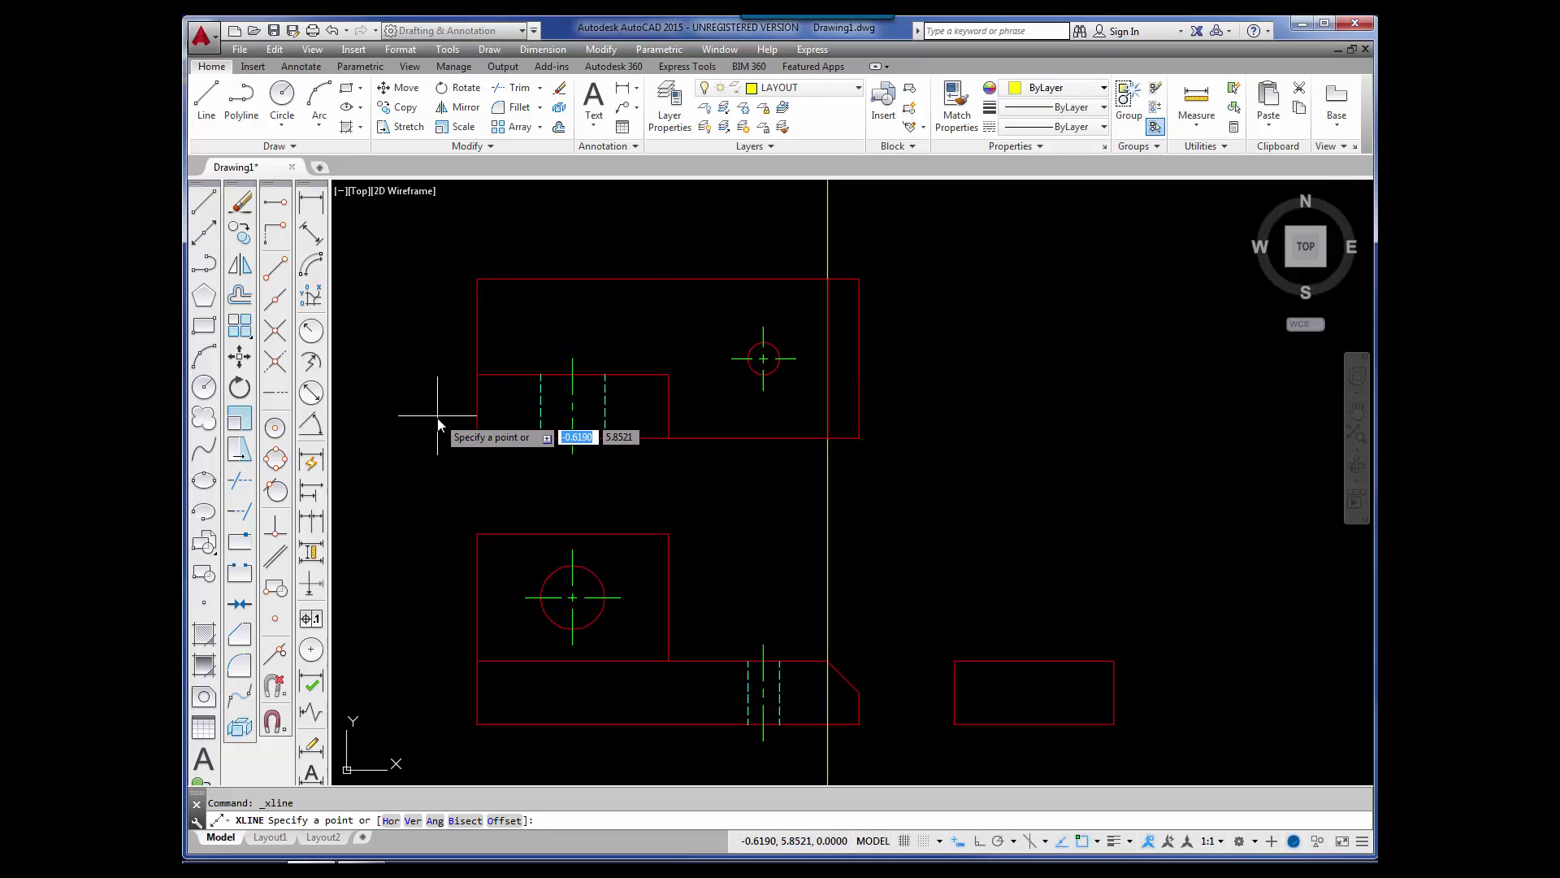
text(H)
key(Return)
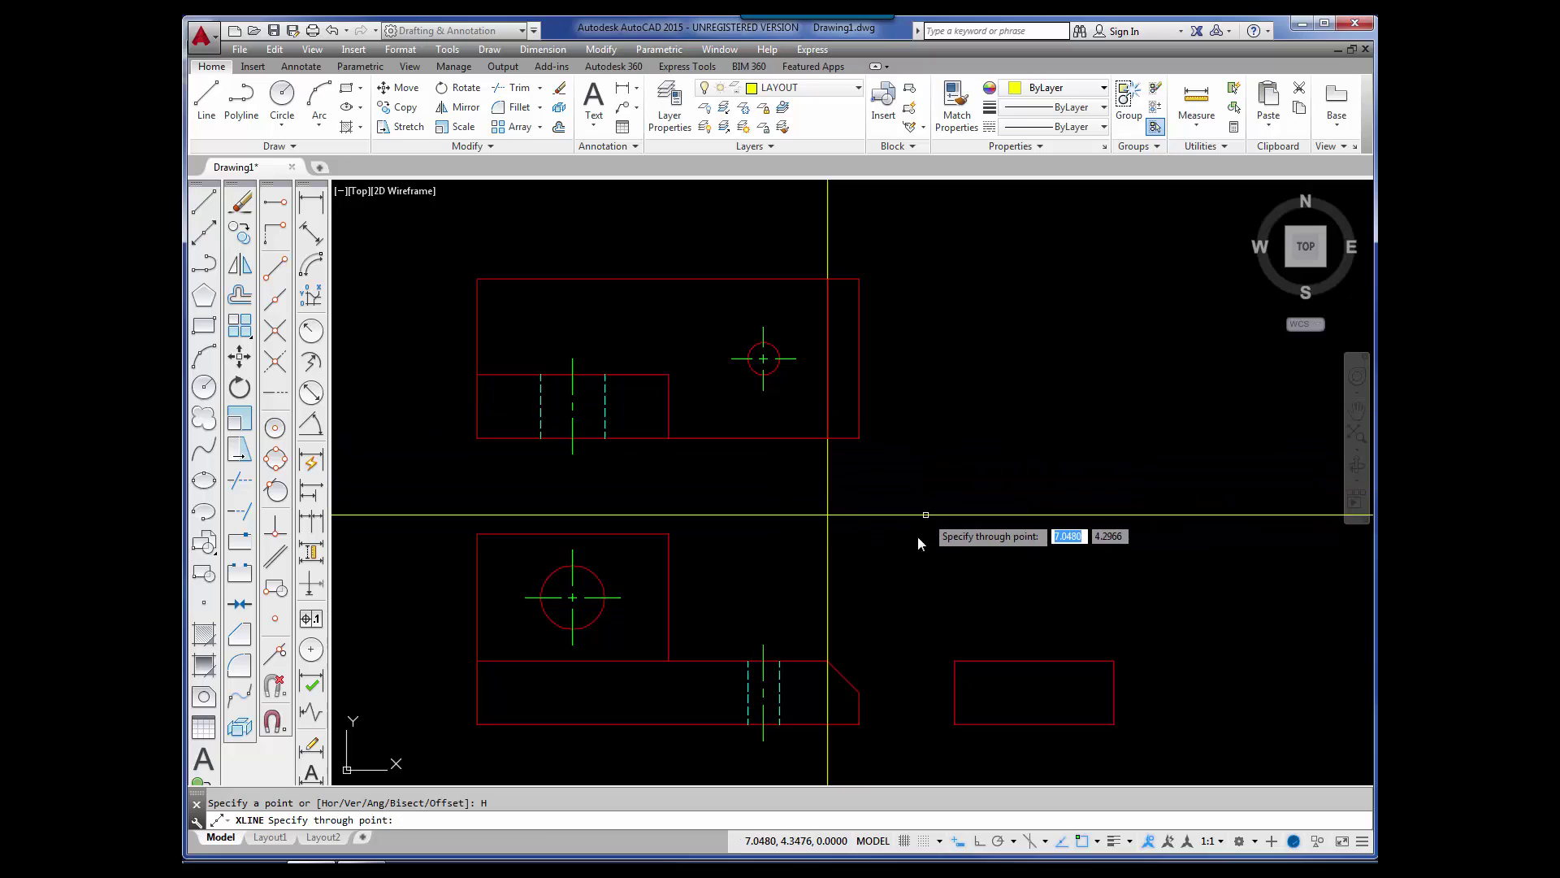
click(859, 693)
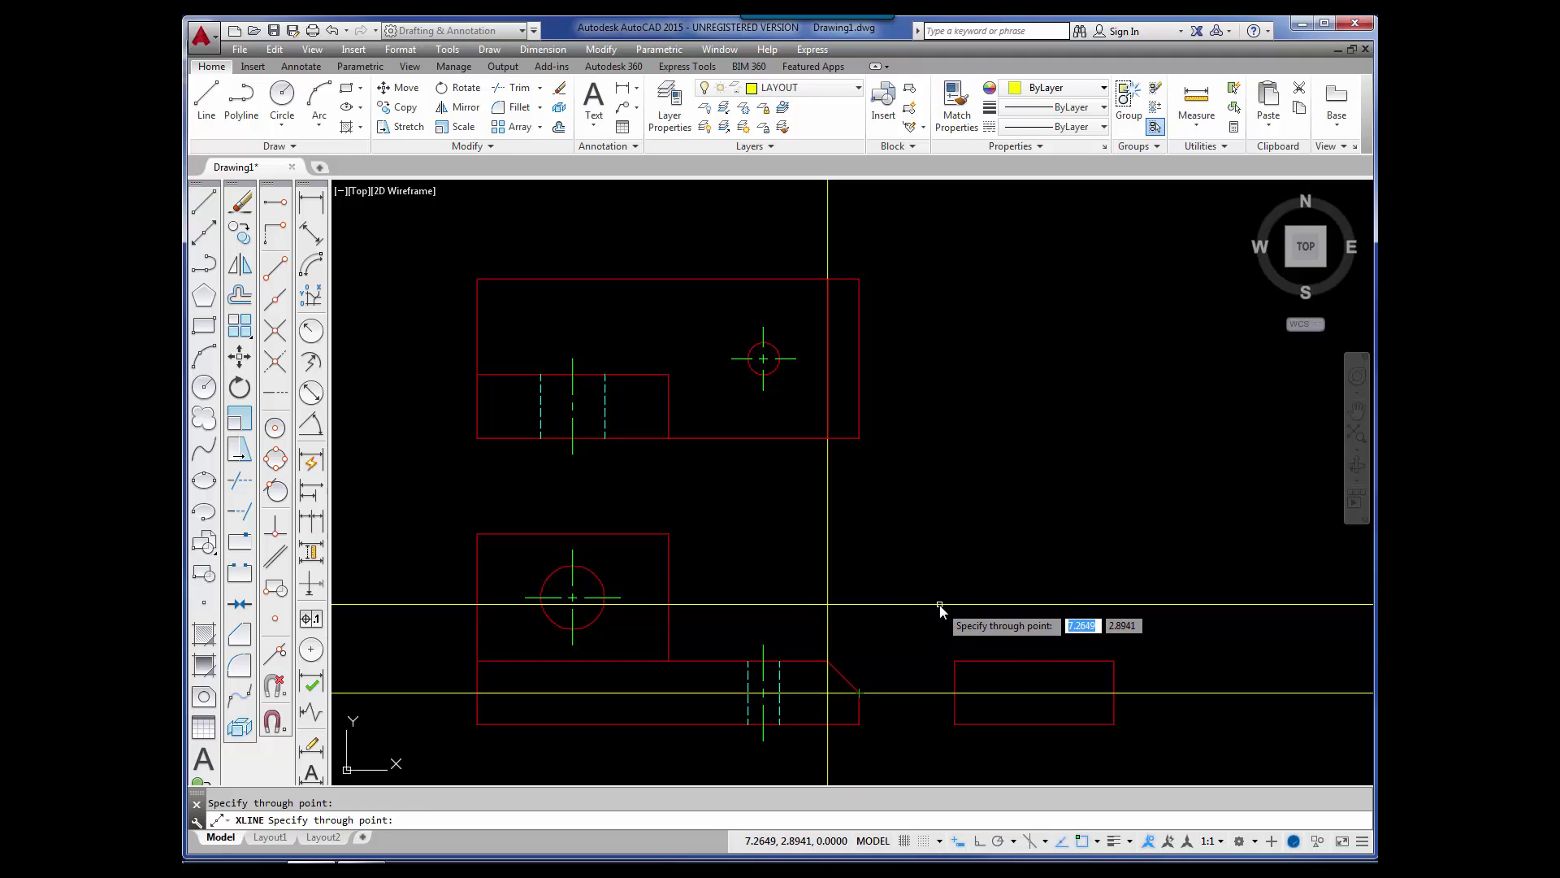
key(Return)
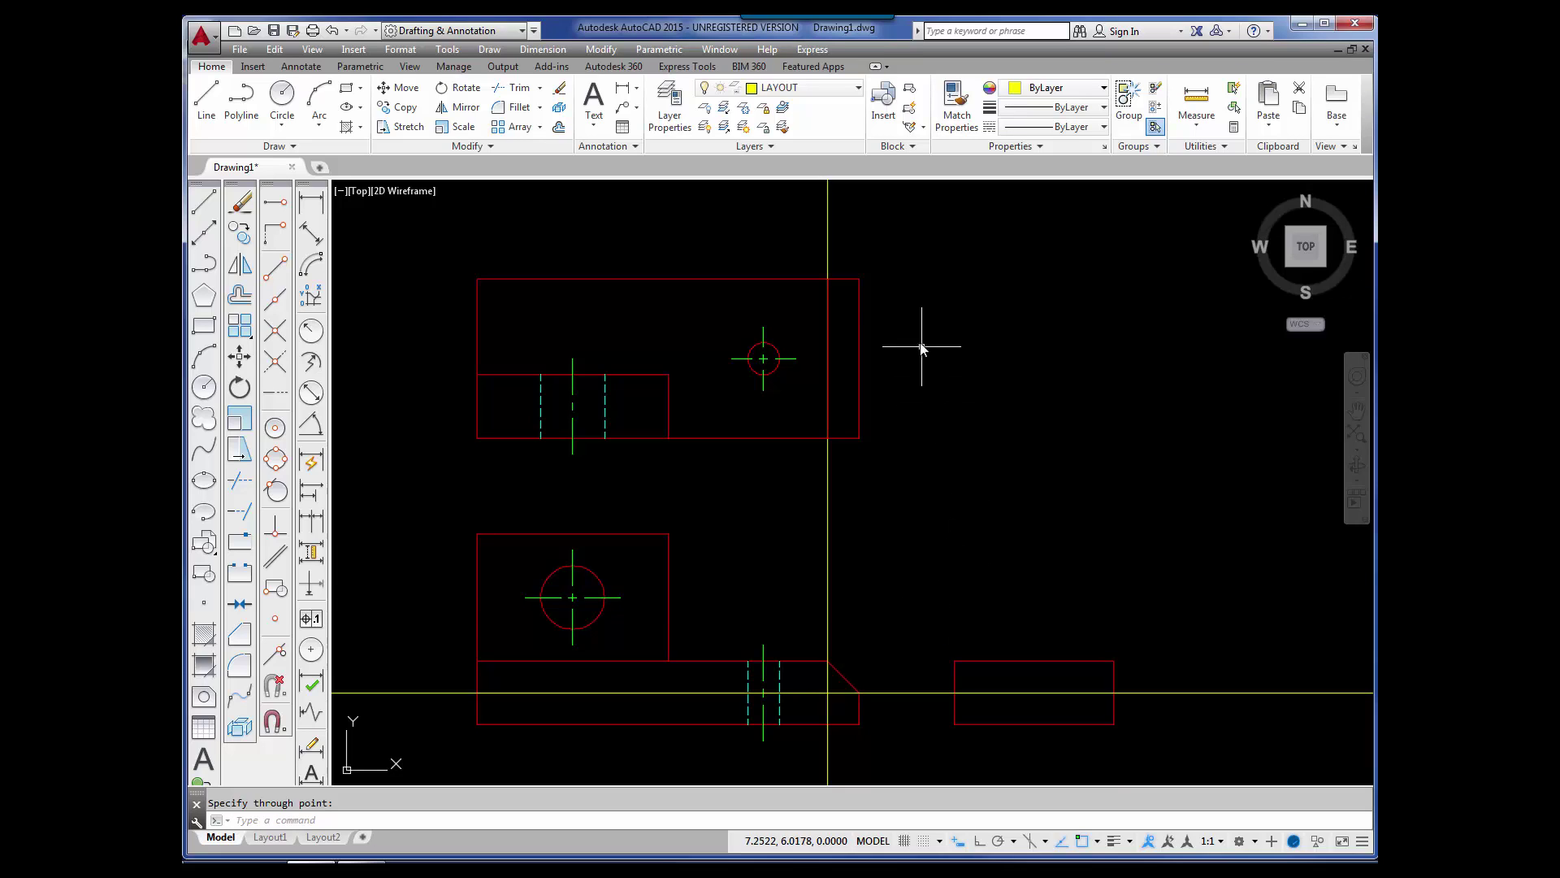
Step: On the VISIBLE layer, draw the chamfer edge across the side view rectangle along the horizontal construction line
click(858, 87)
click(804, 187)
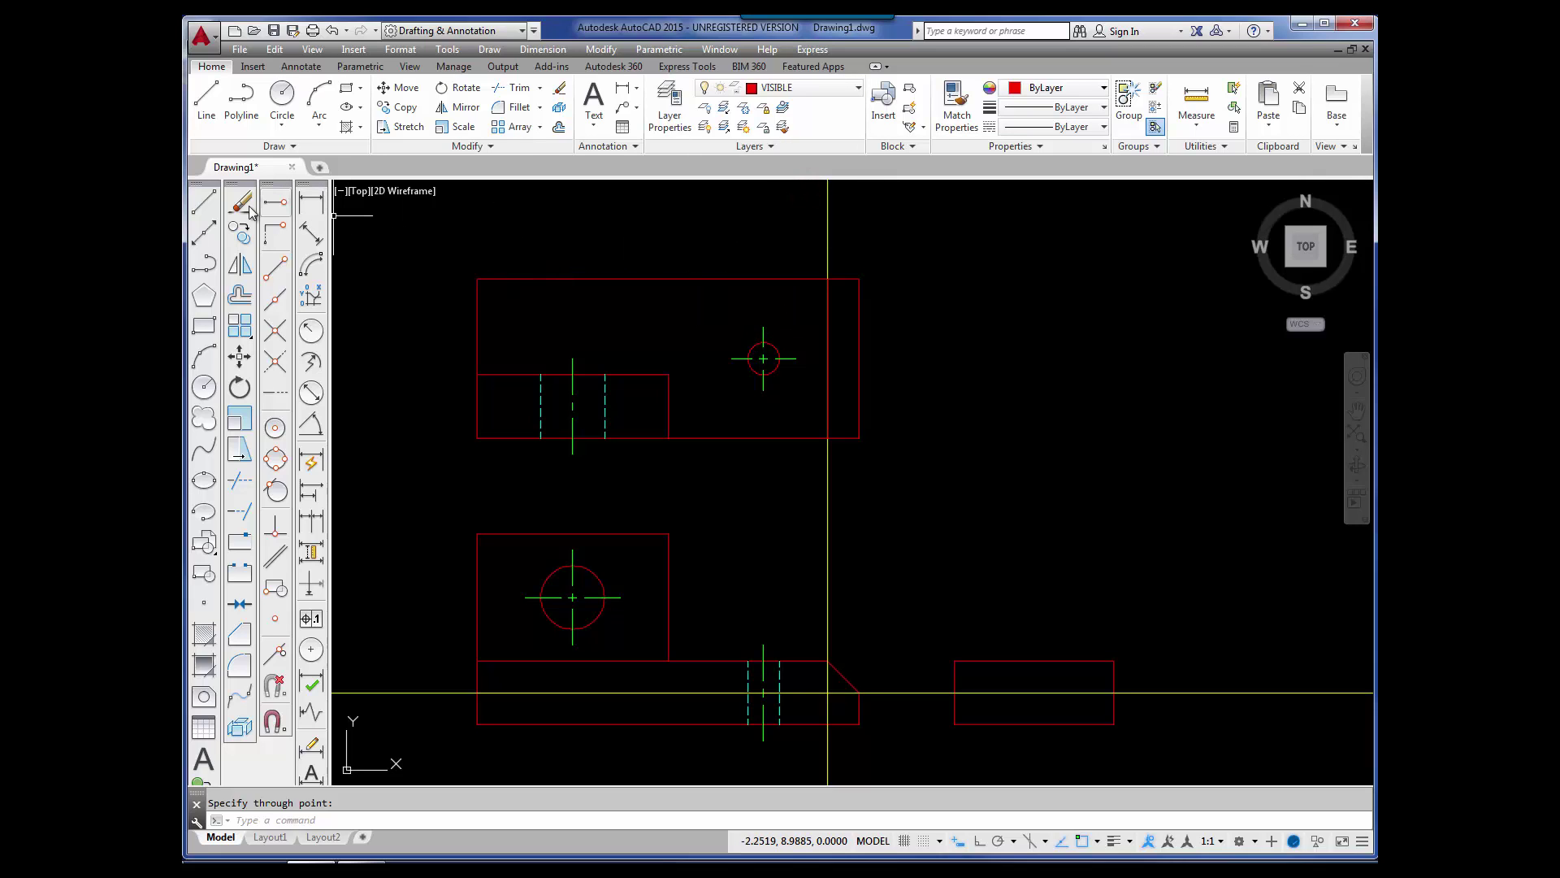
click(203, 203)
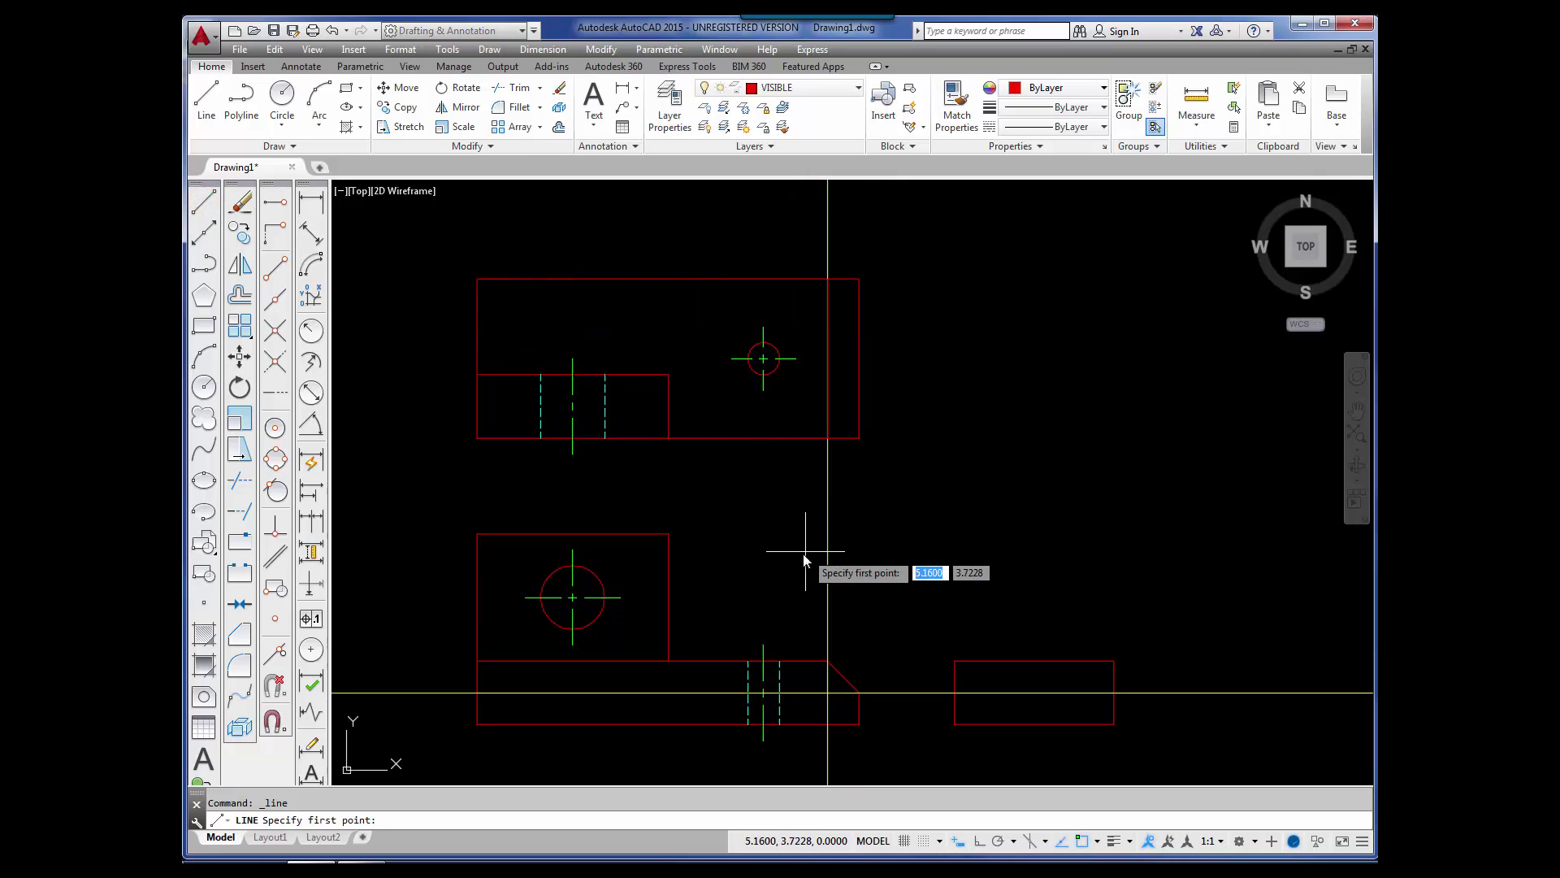
click(955, 693)
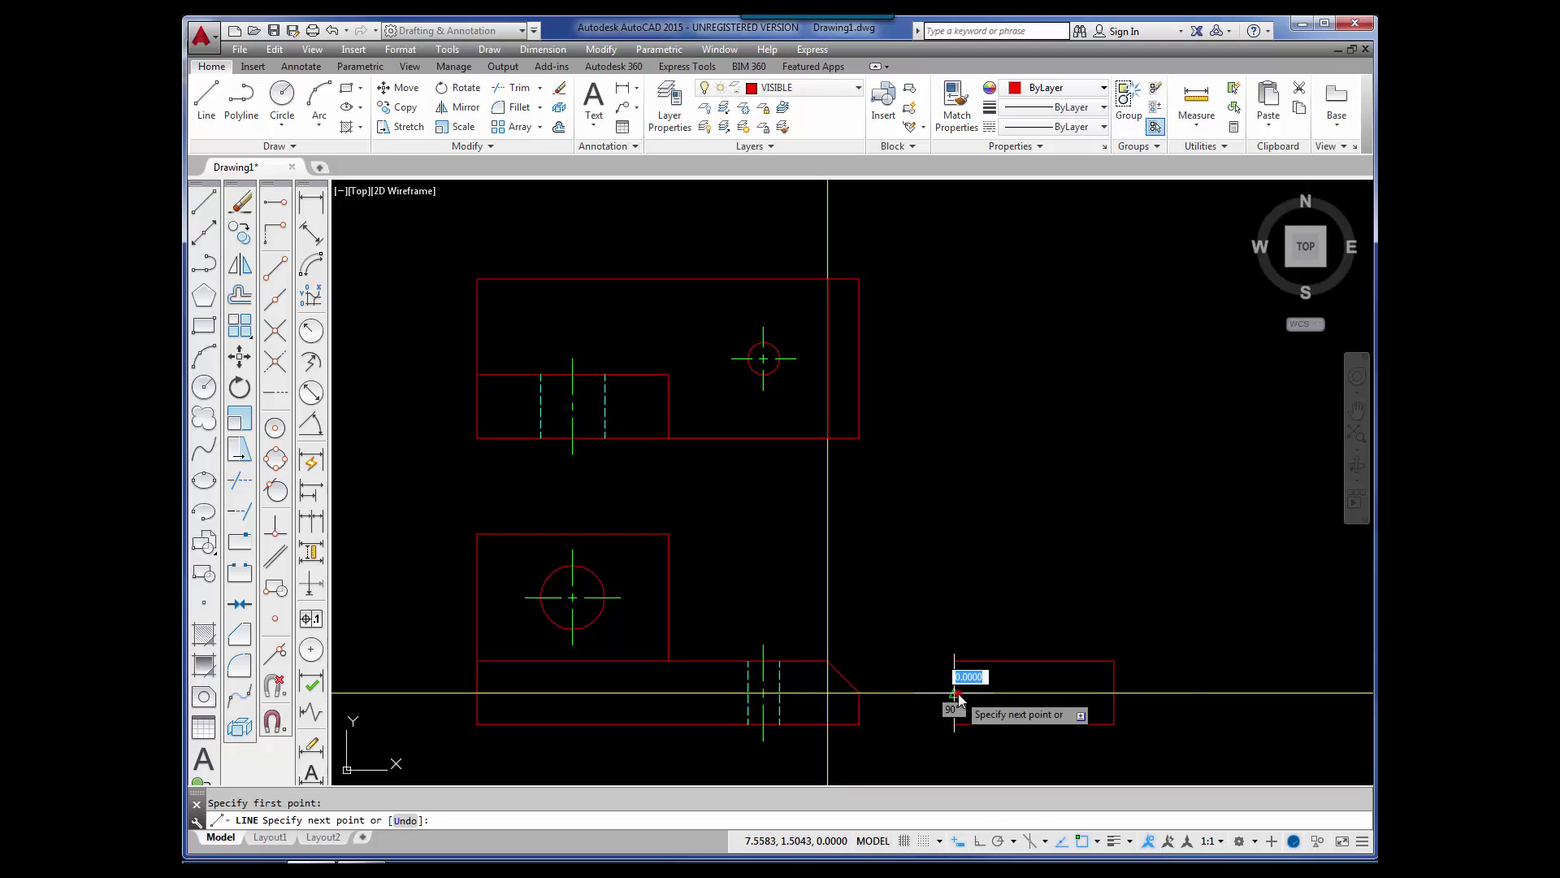
click(1114, 694)
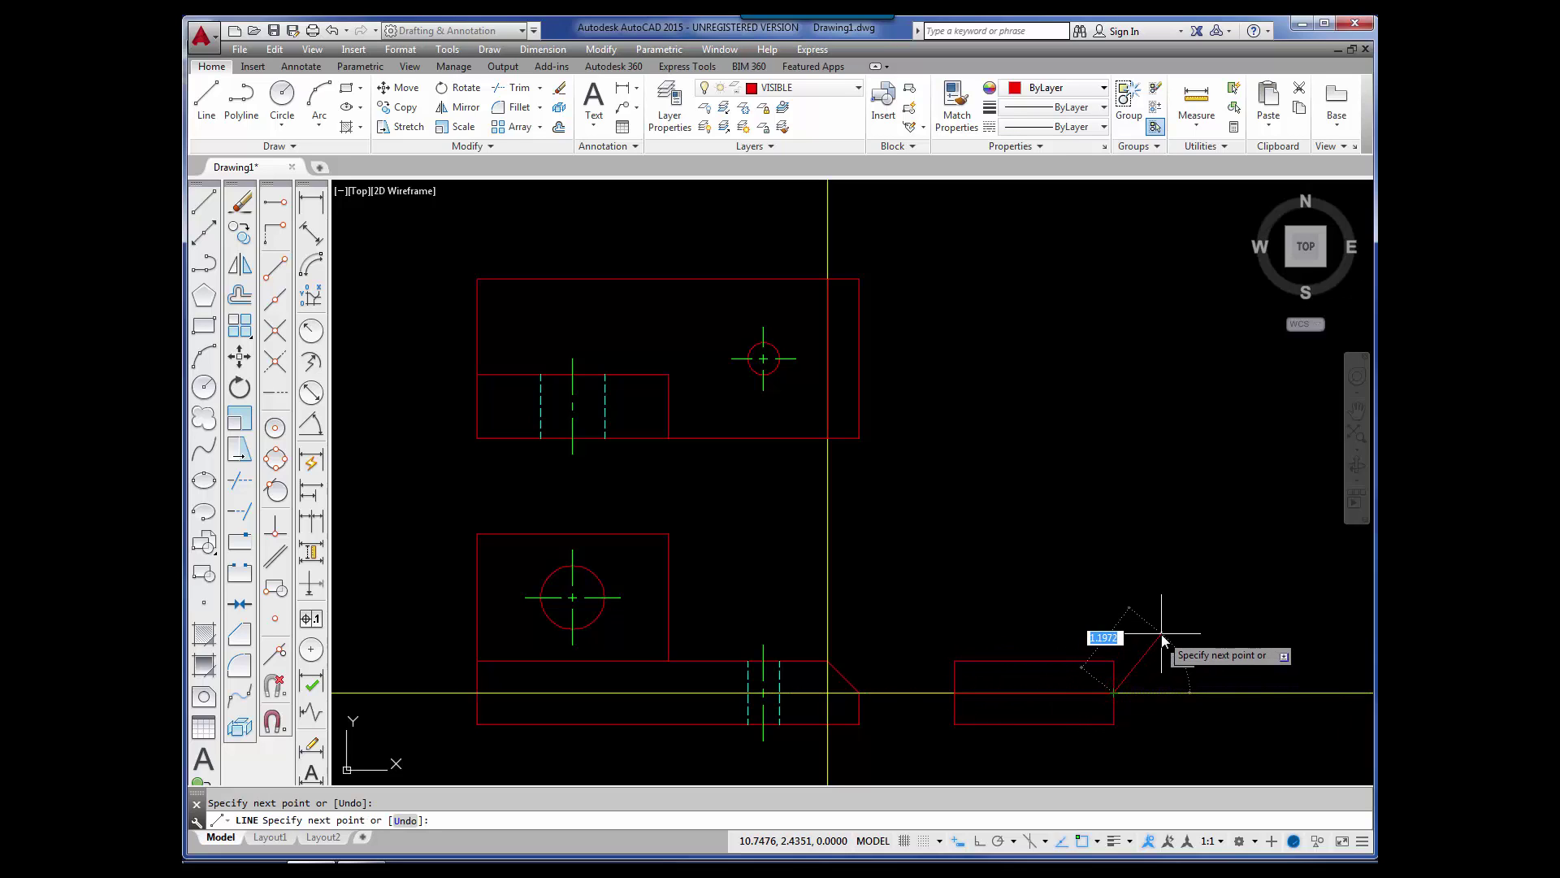
key(Return)
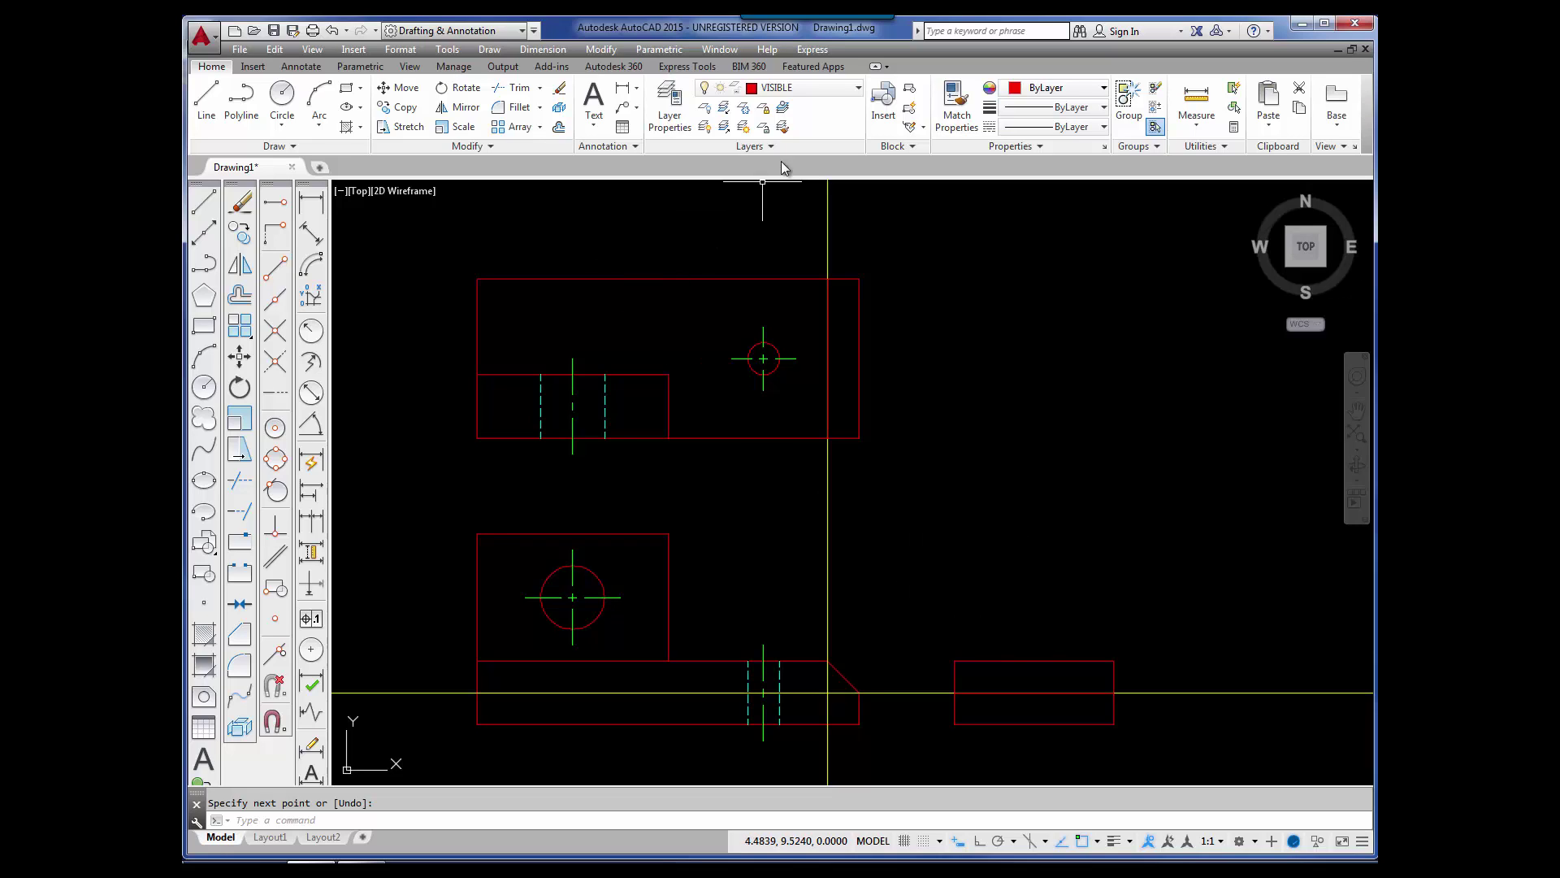
Step: On the LAYOUT layer, draw a horizontal construction line through the top view's upper-right corner
click(857, 88)
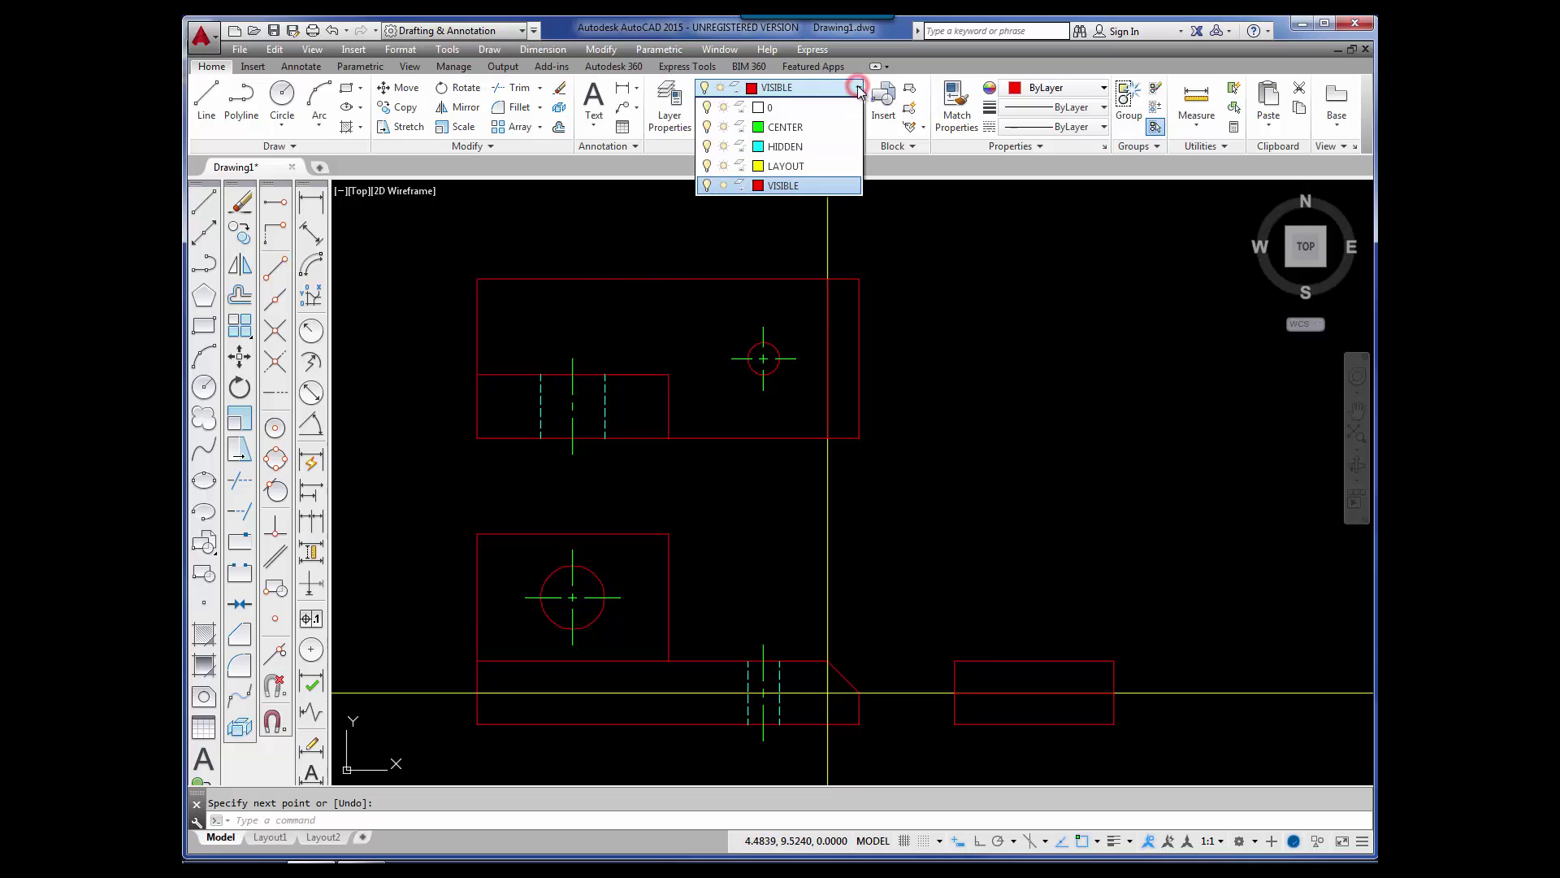
click(799, 169)
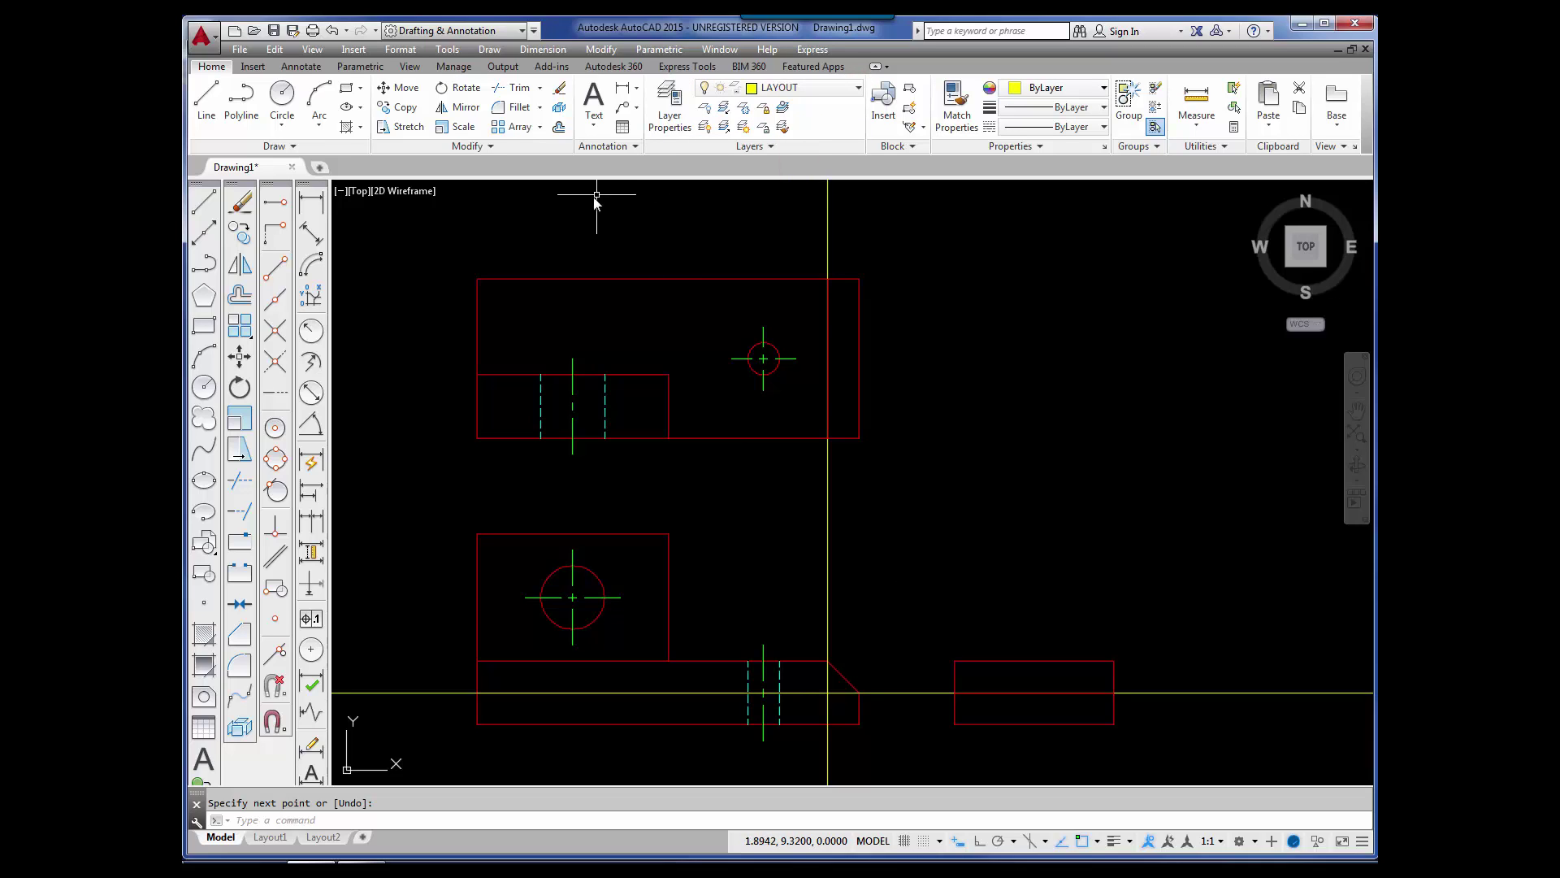
click(202, 234)
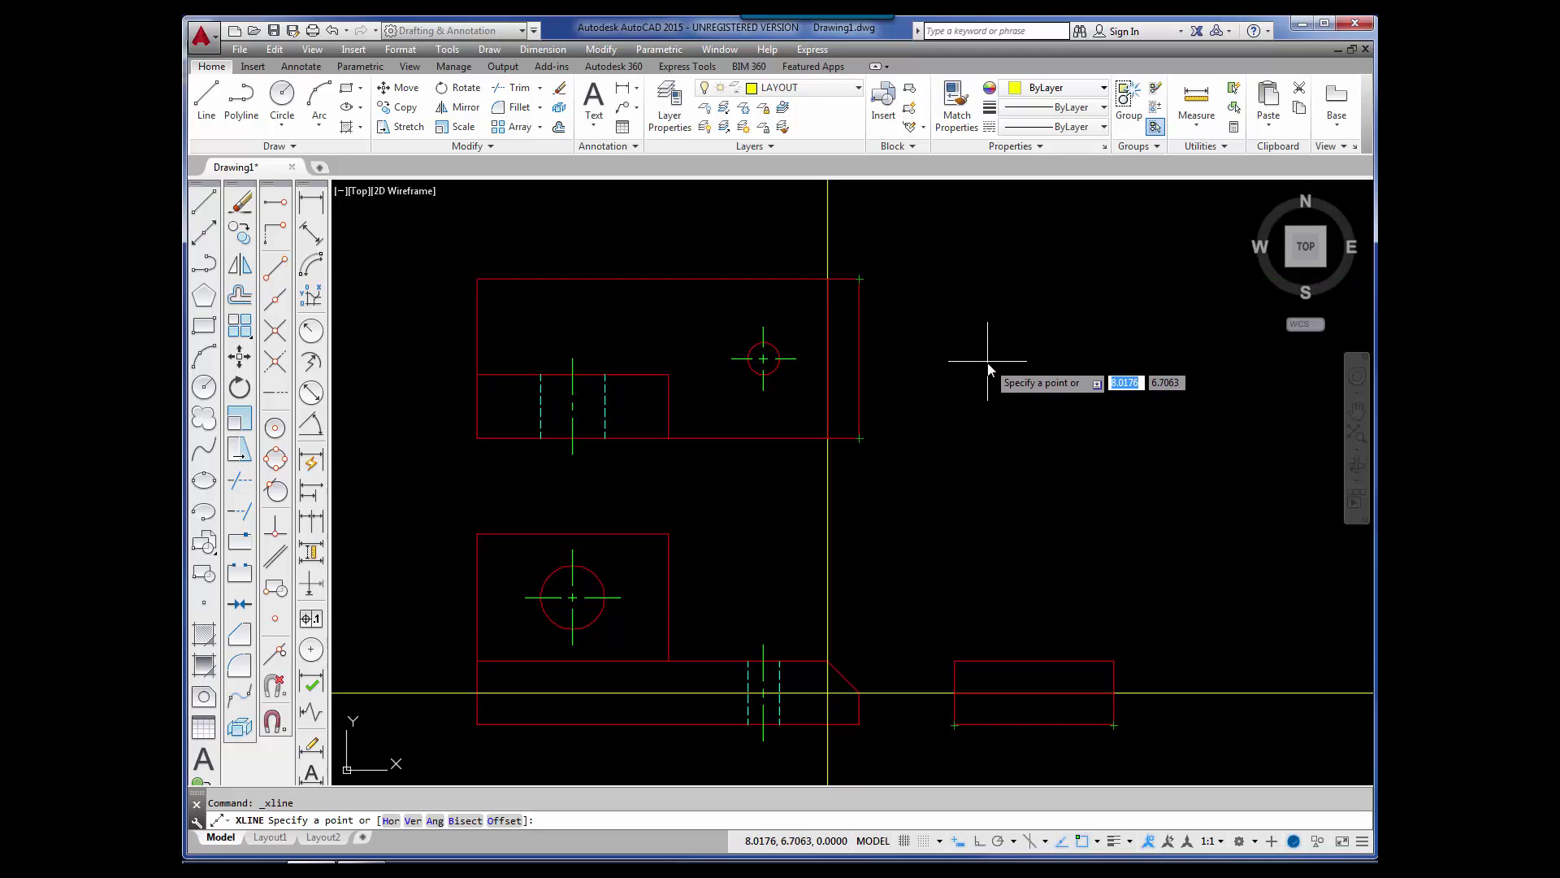
text(H)
key(Return)
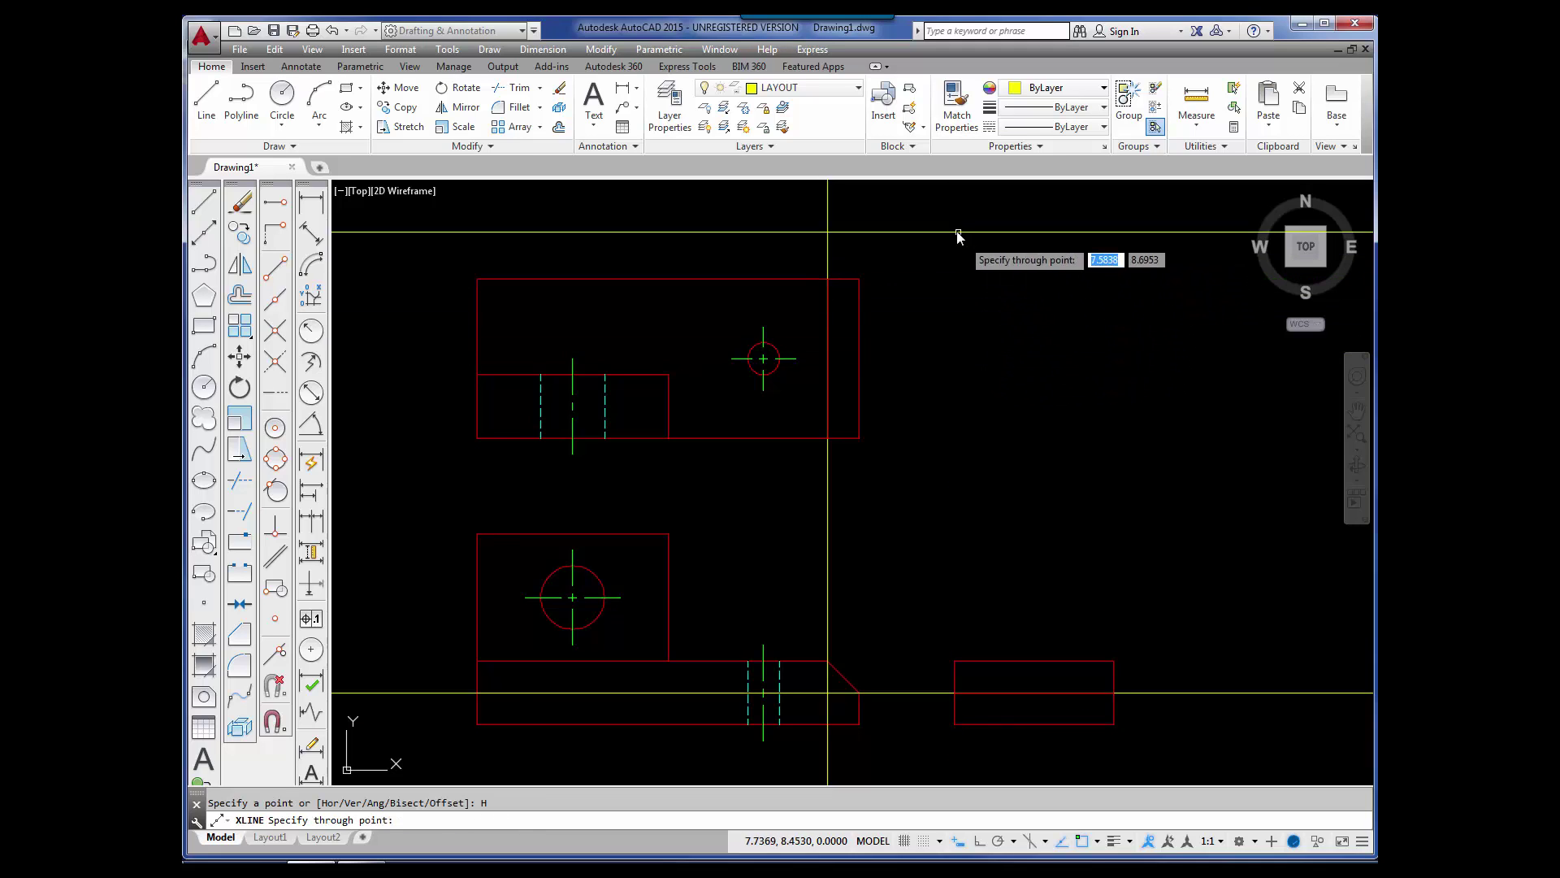
click(859, 279)
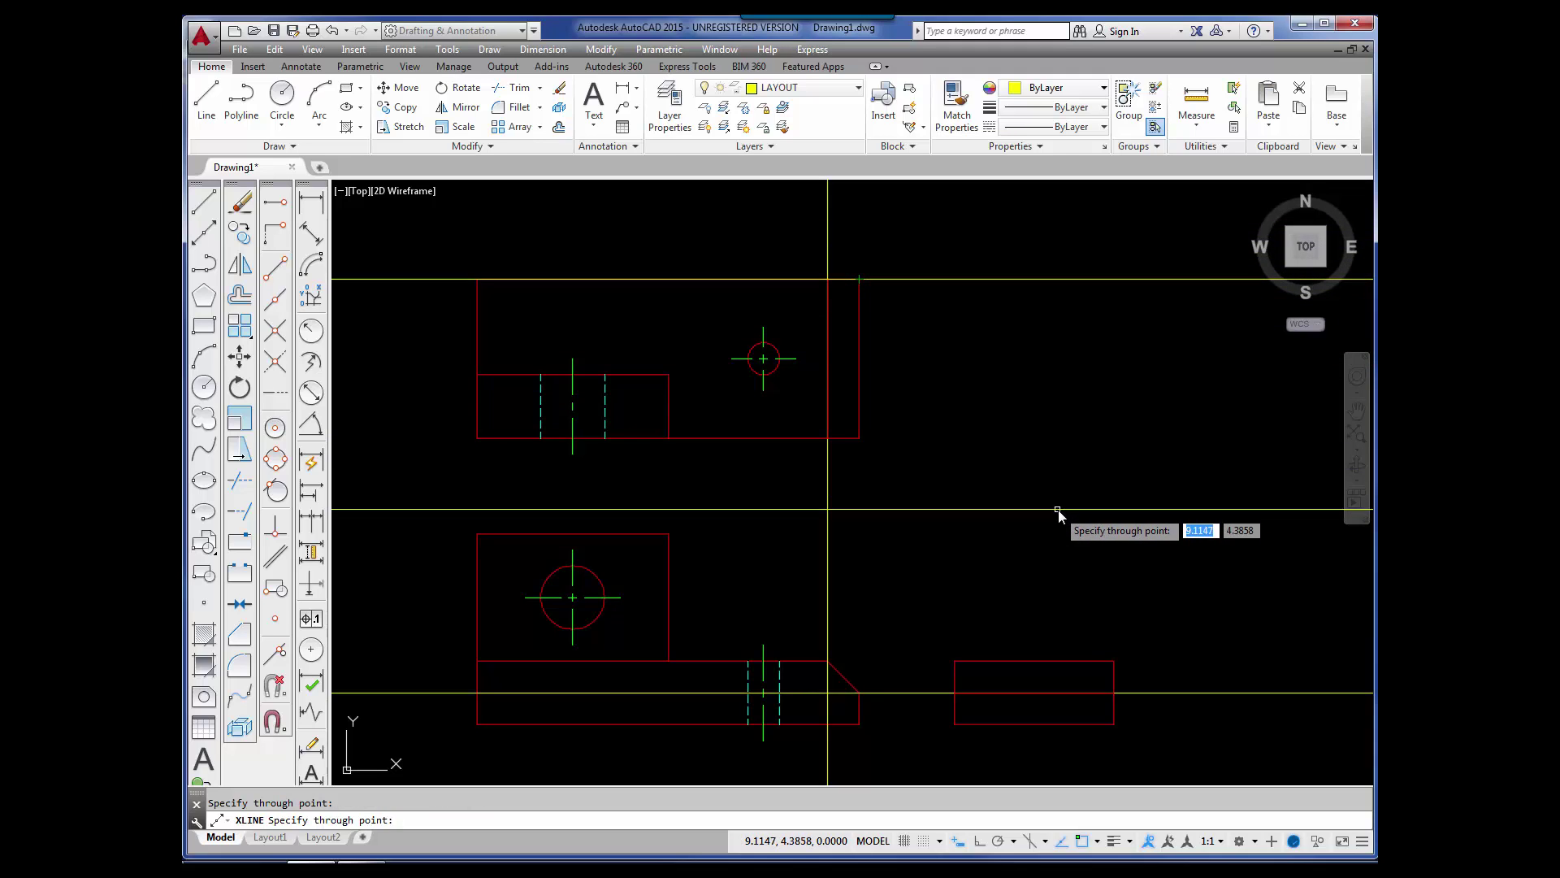
key(Return)
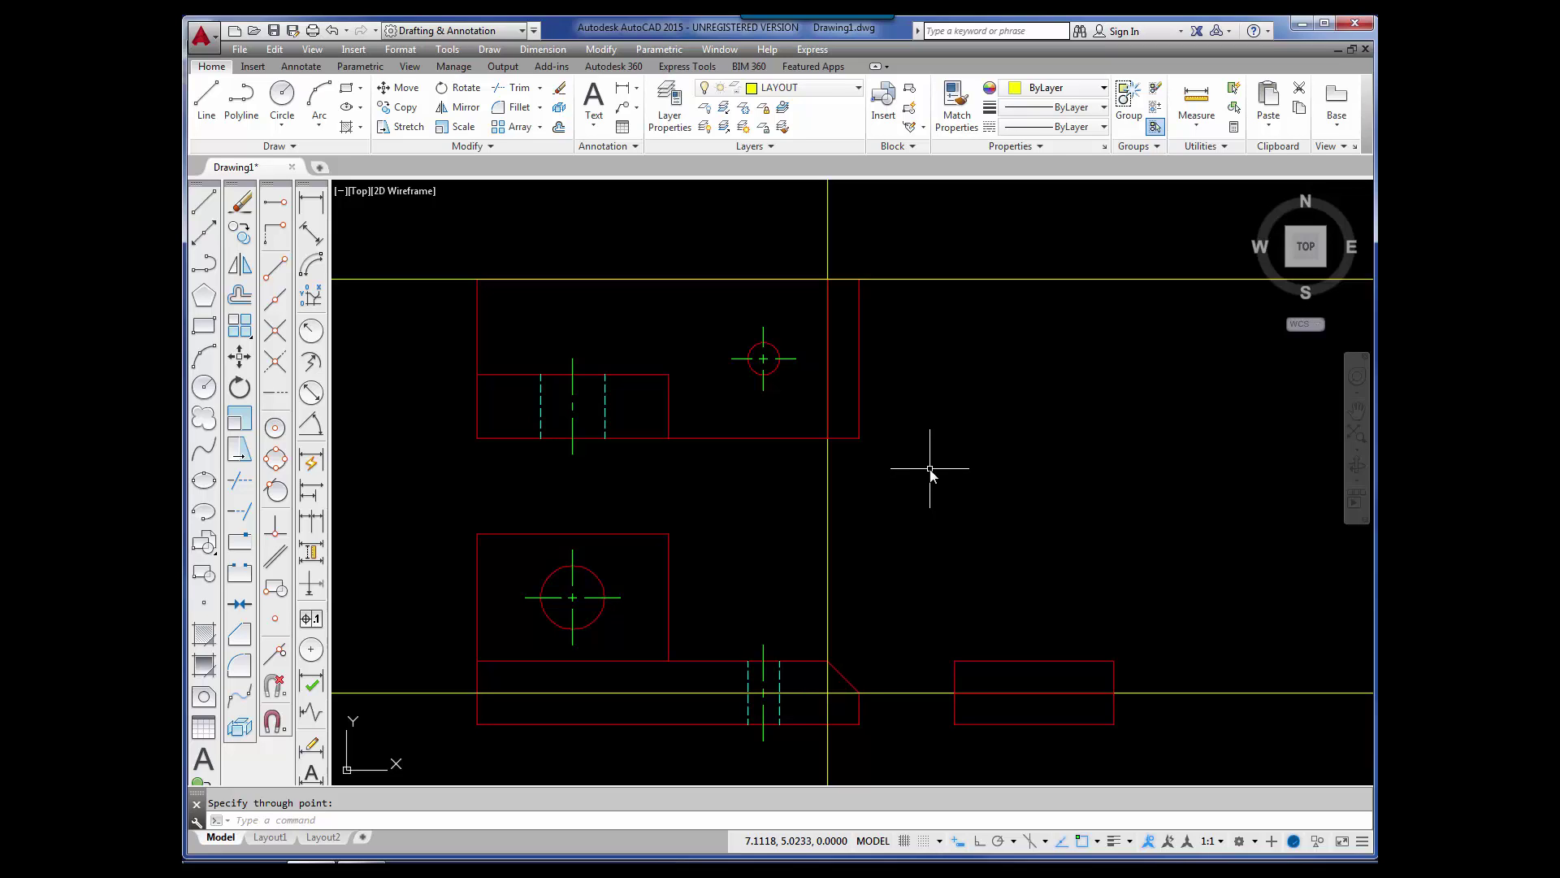
Step: Draw a vertical construction line through the upper-right corner of the side view rectangle
key(Return)
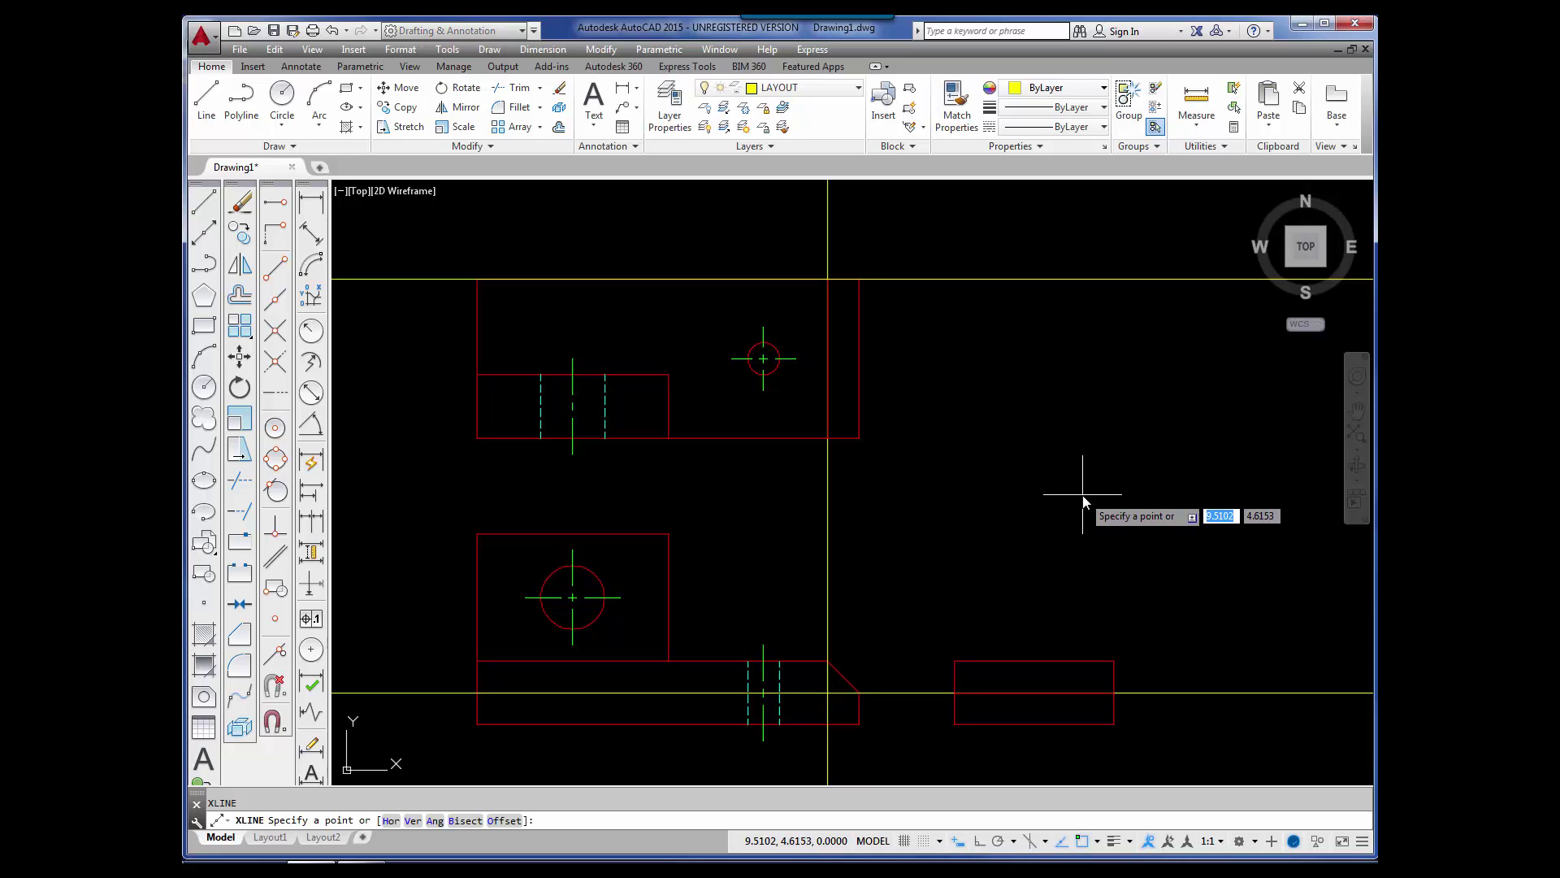
text(V)
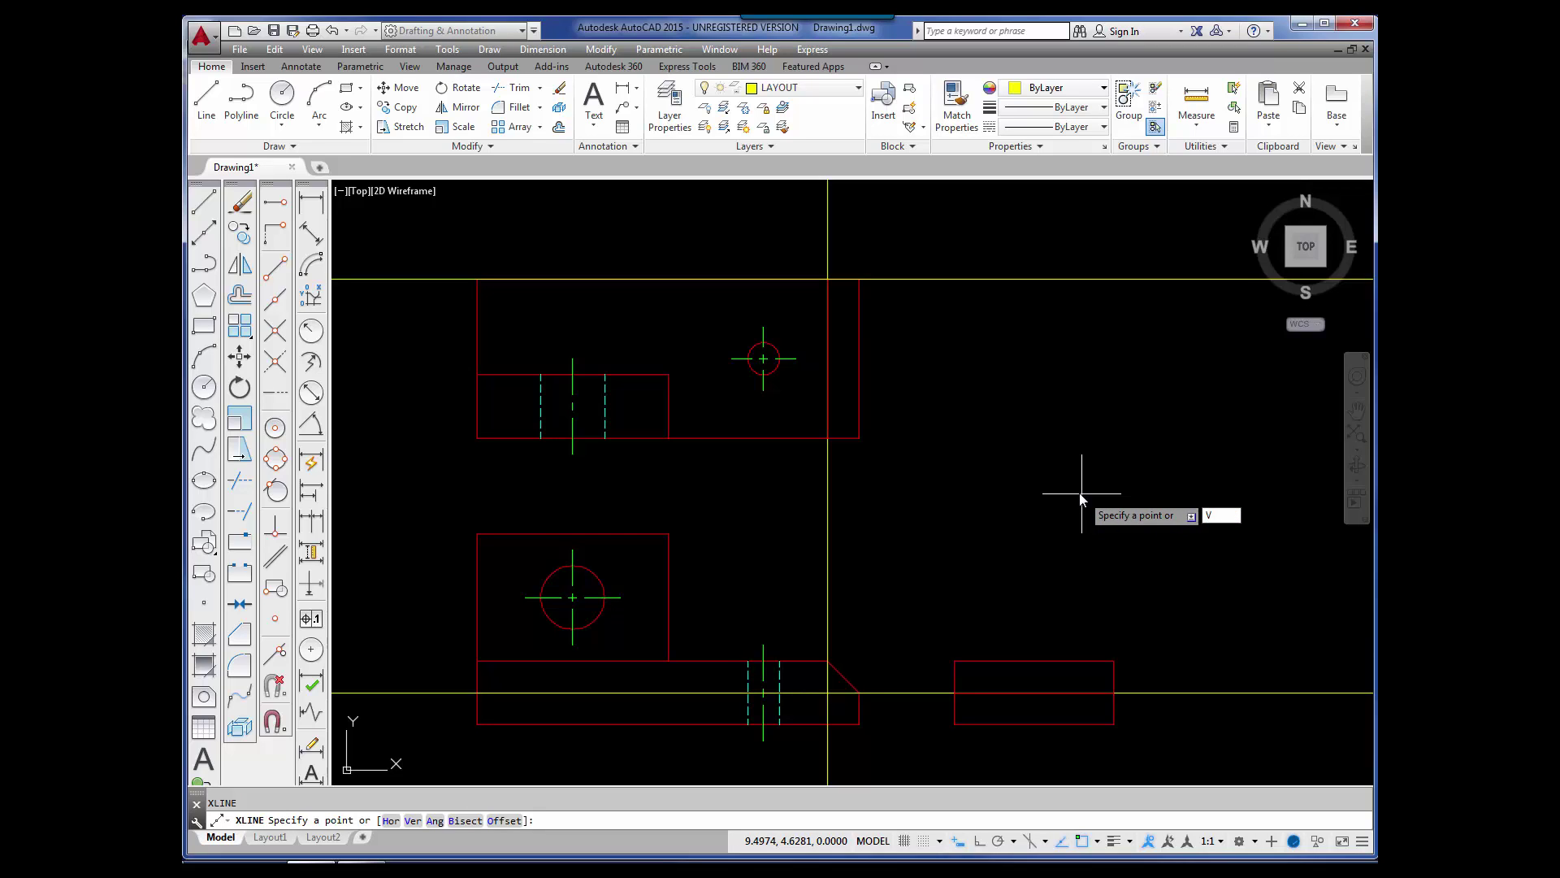
key(Return)
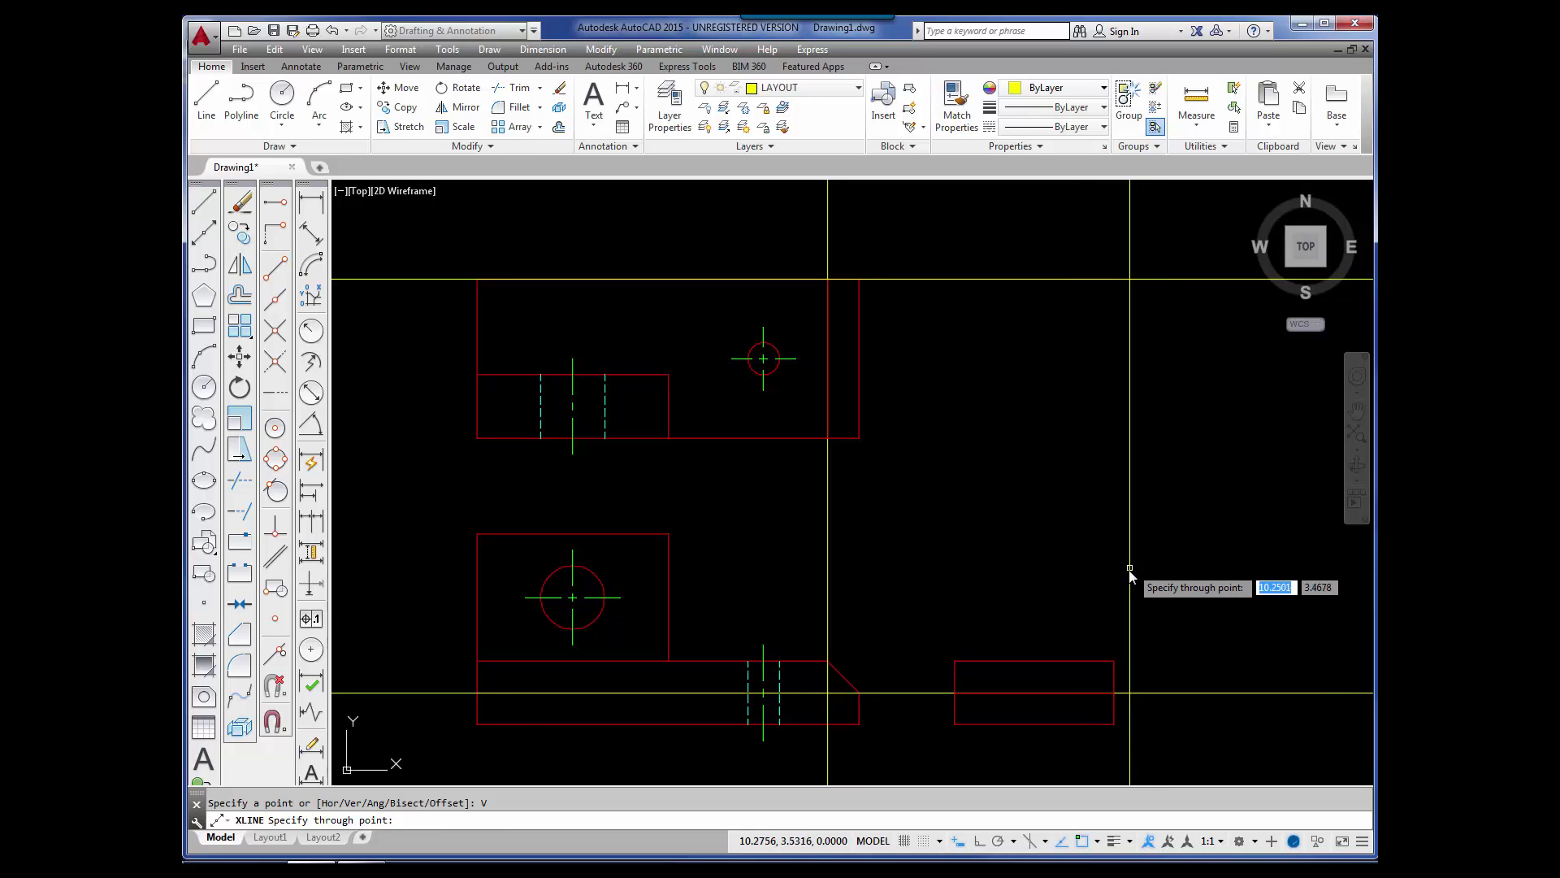
click(1113, 662)
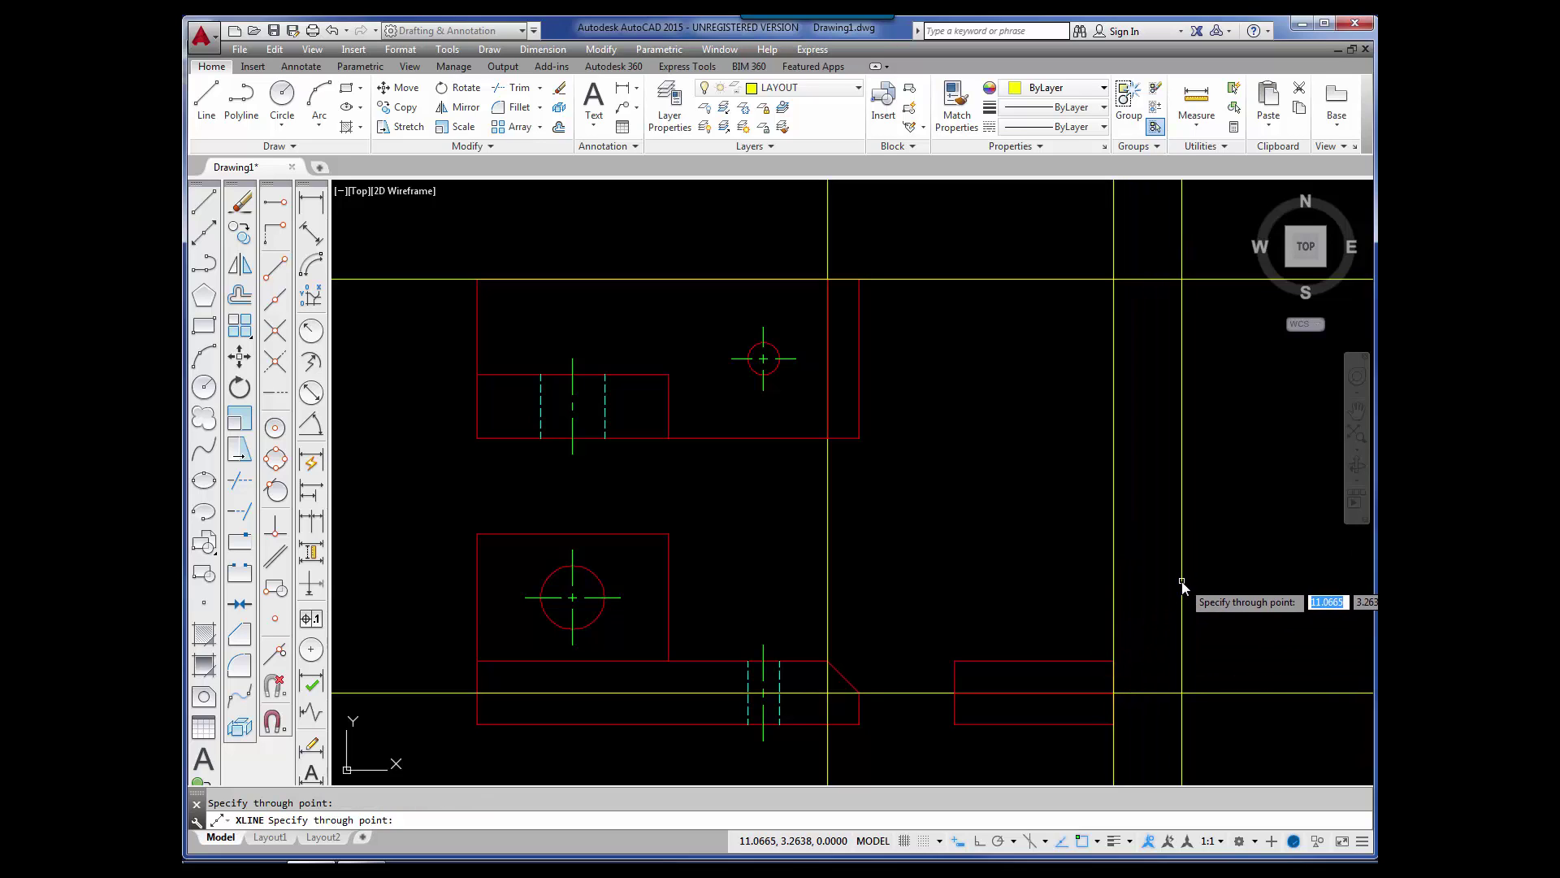
key(Return)
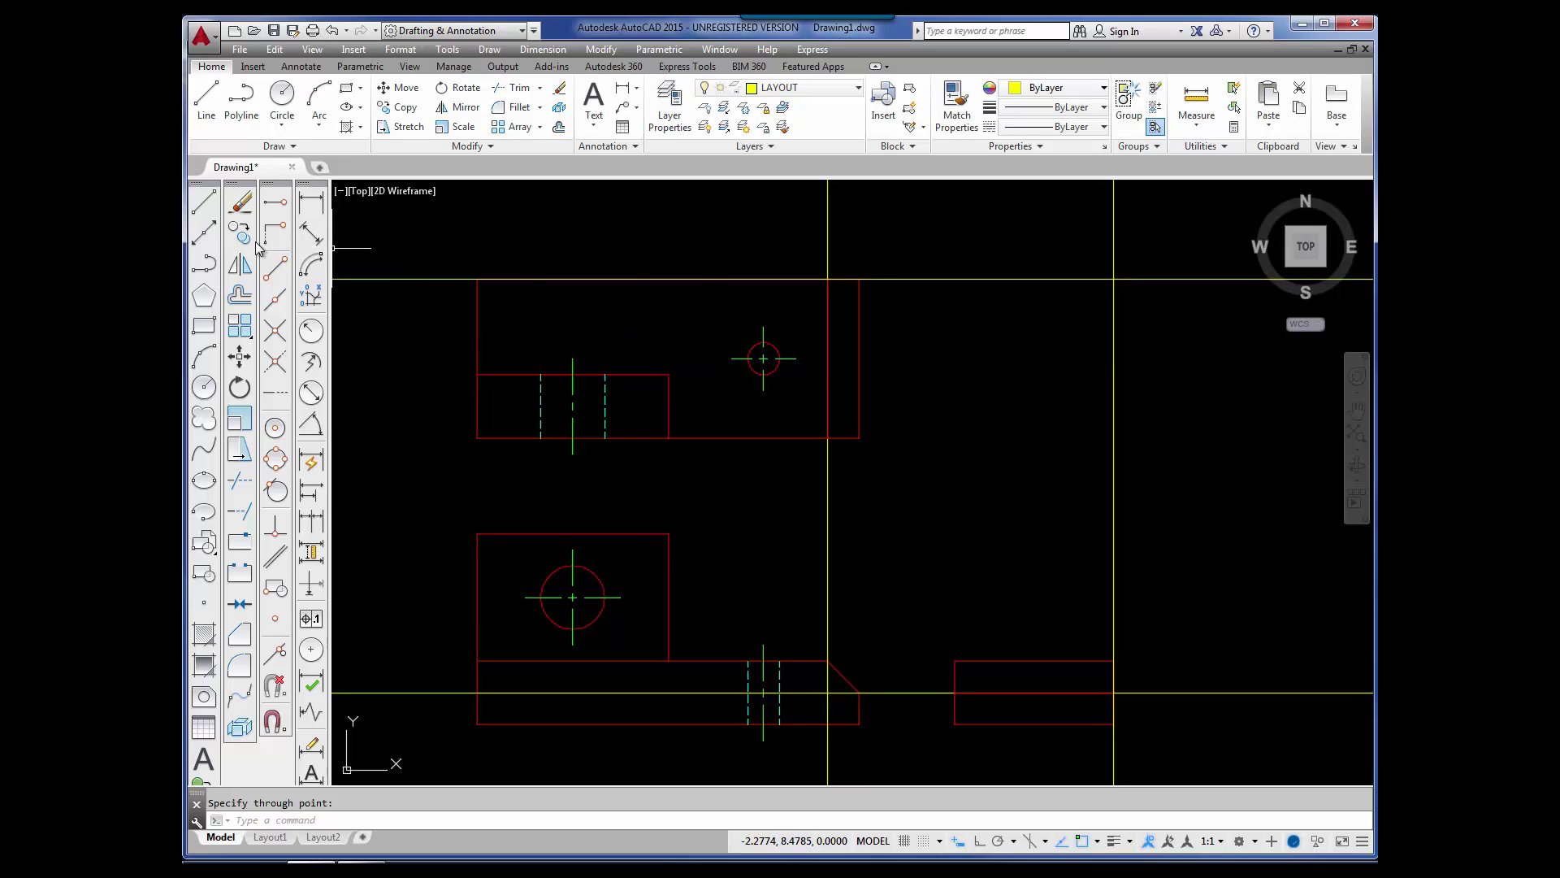
Step: Draw a 45-degree construction line through the intersection of the top view's upper horizontal and the side view's right vertical construction lines
click(203, 235)
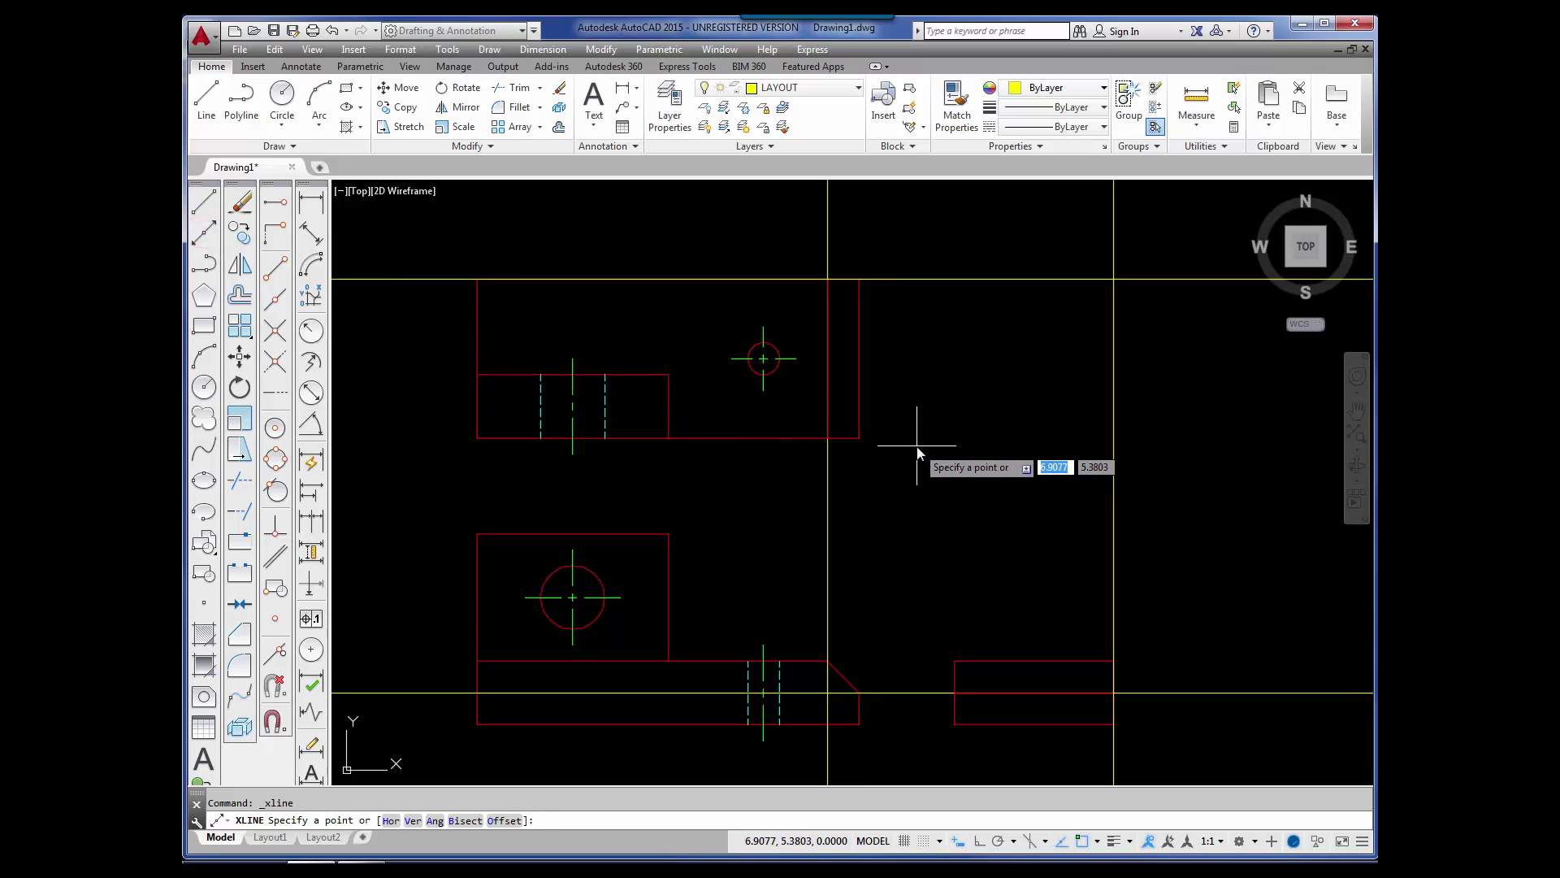
text(A)
key(Return)
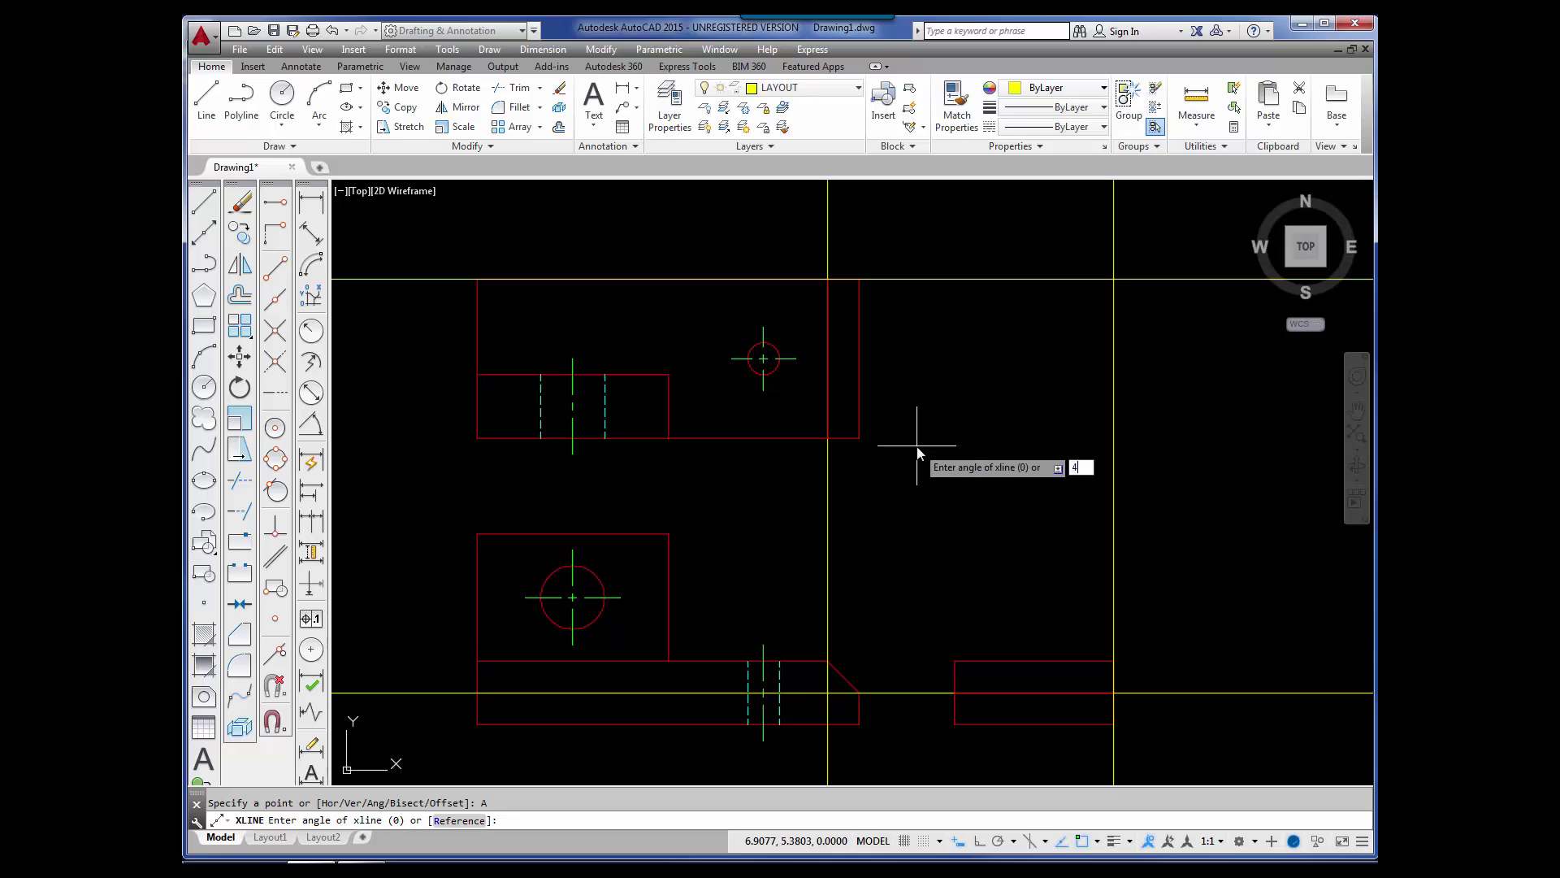
key(Return)
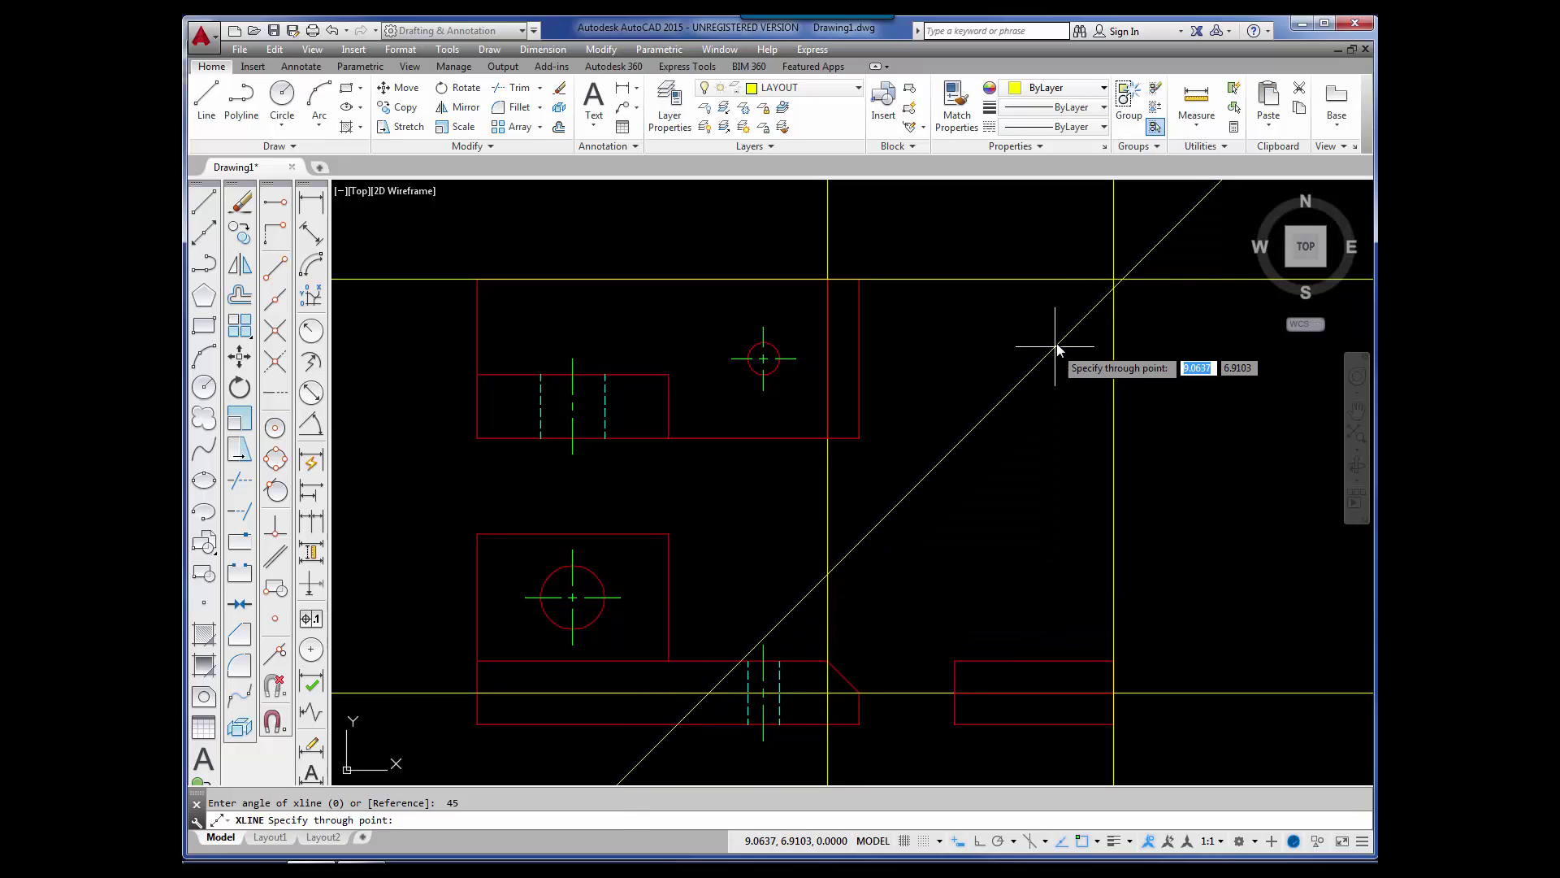
click(1114, 278)
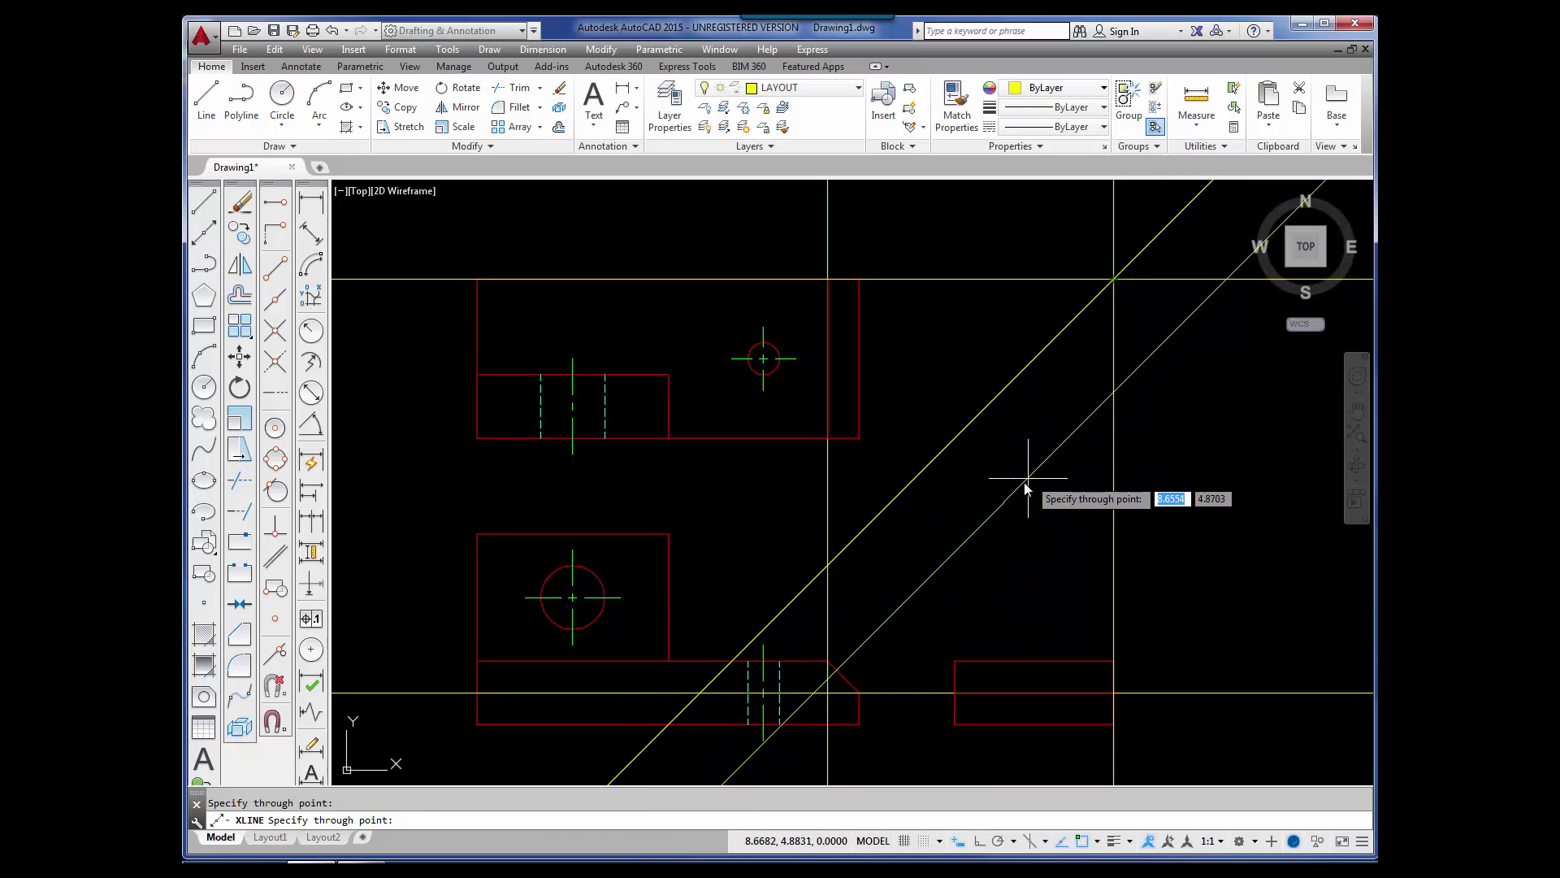
key(Return)
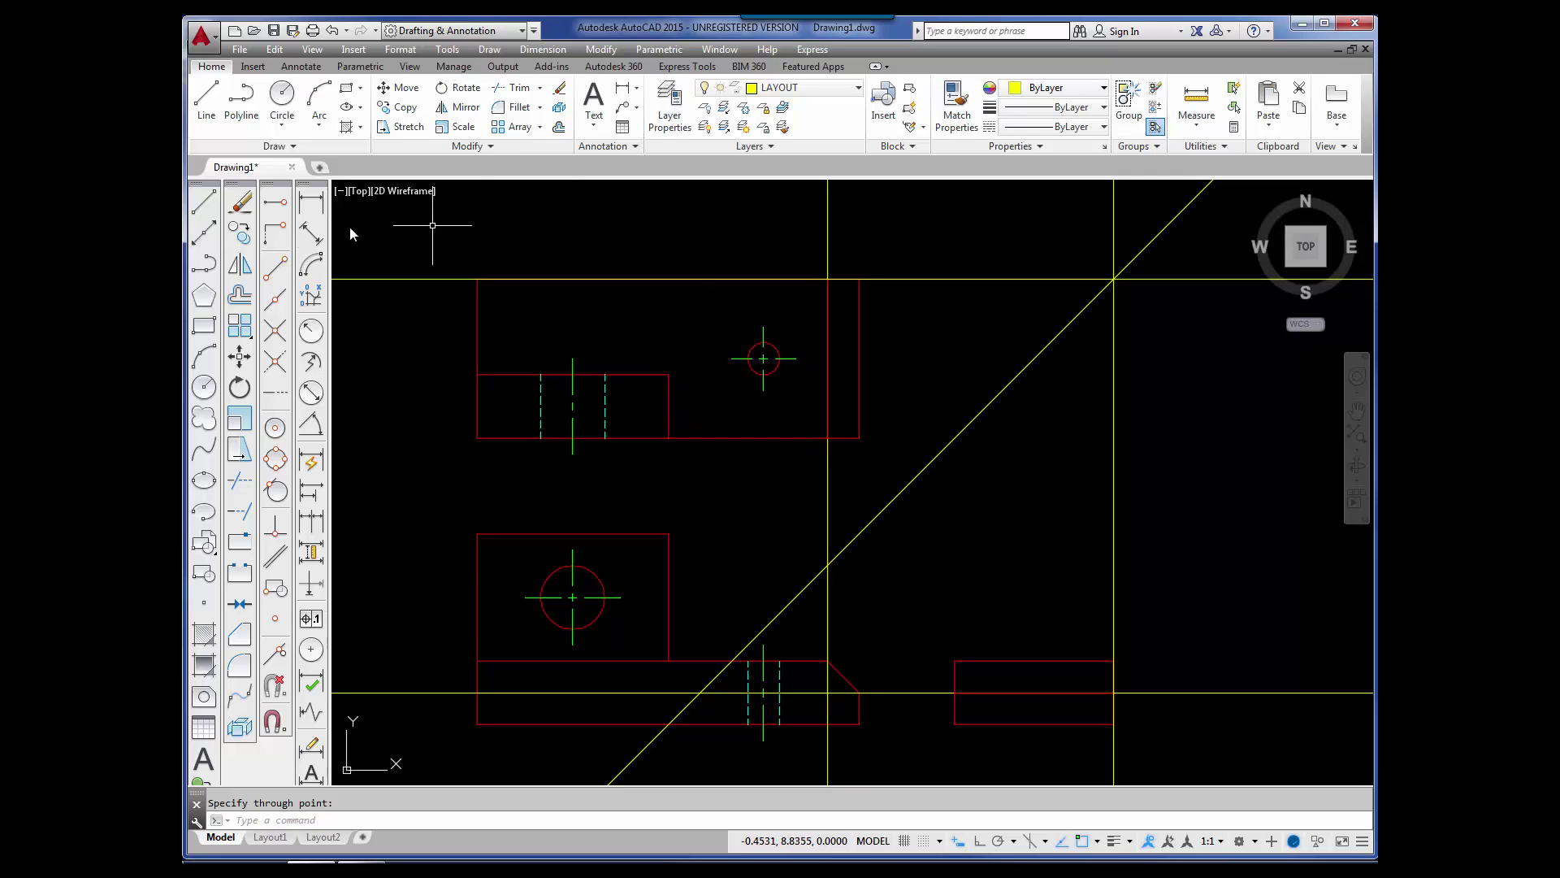
Step: Draw horizontal construction lines through the upper-right and lower-right corners of the small rectangle in the top view
click(204, 233)
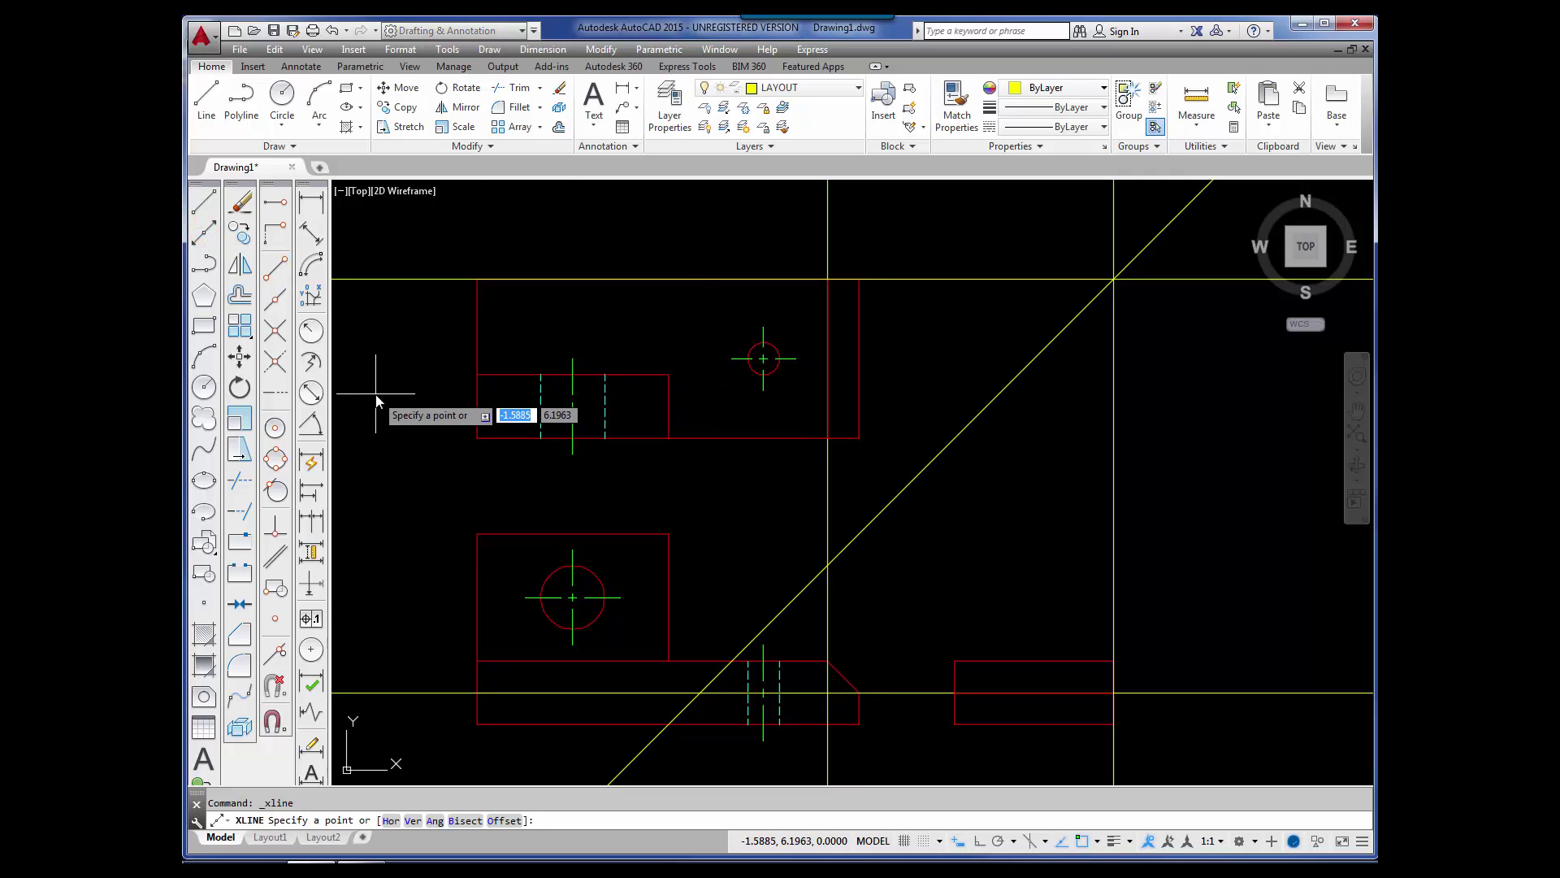
text(H)
key(Return)
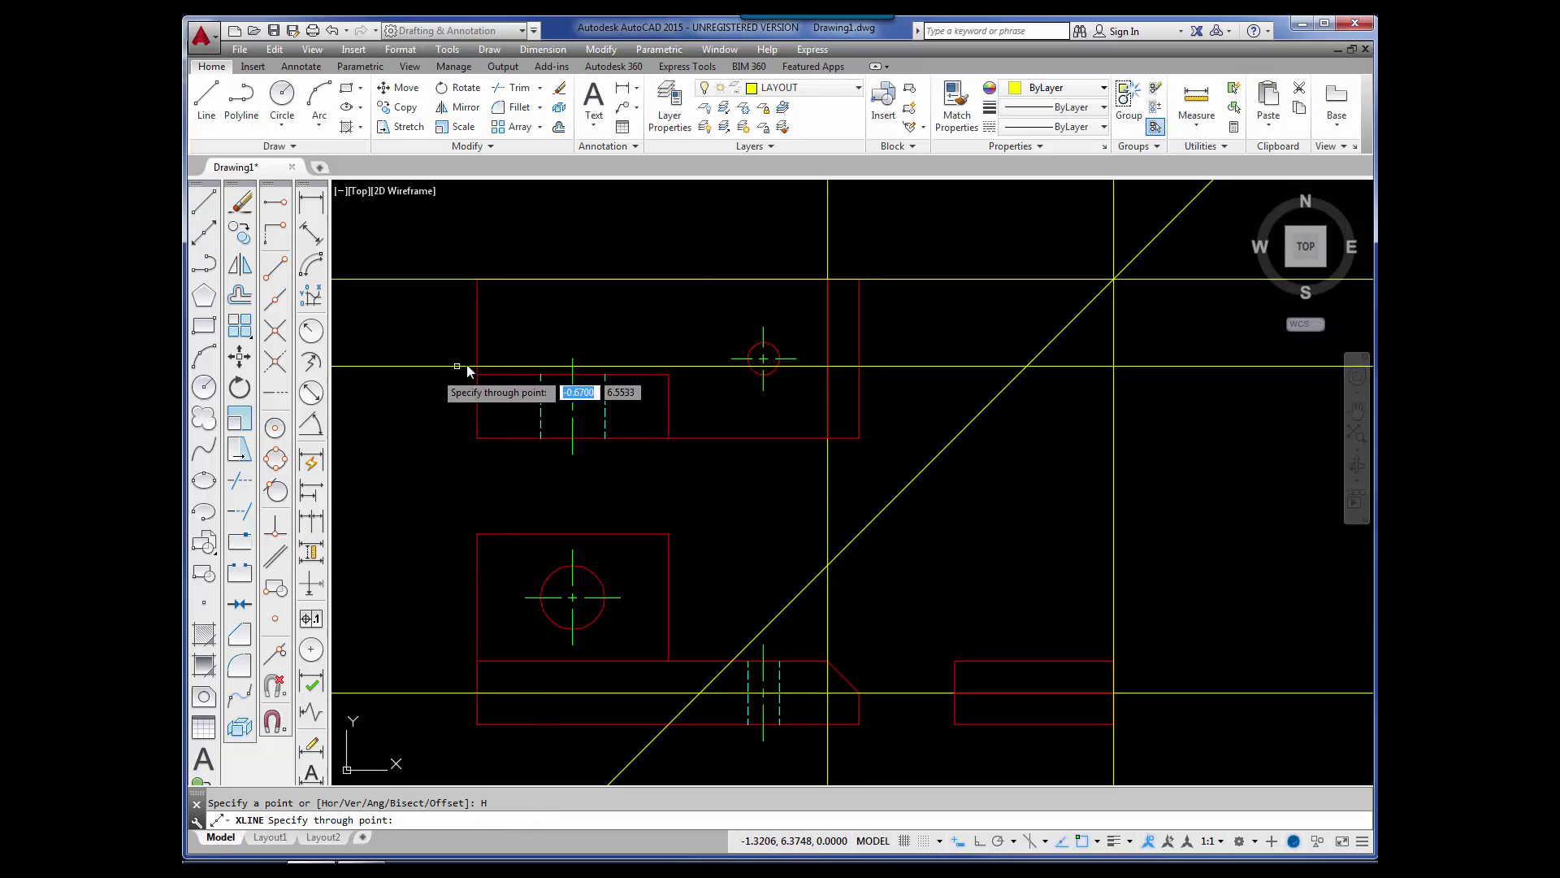
click(668, 374)
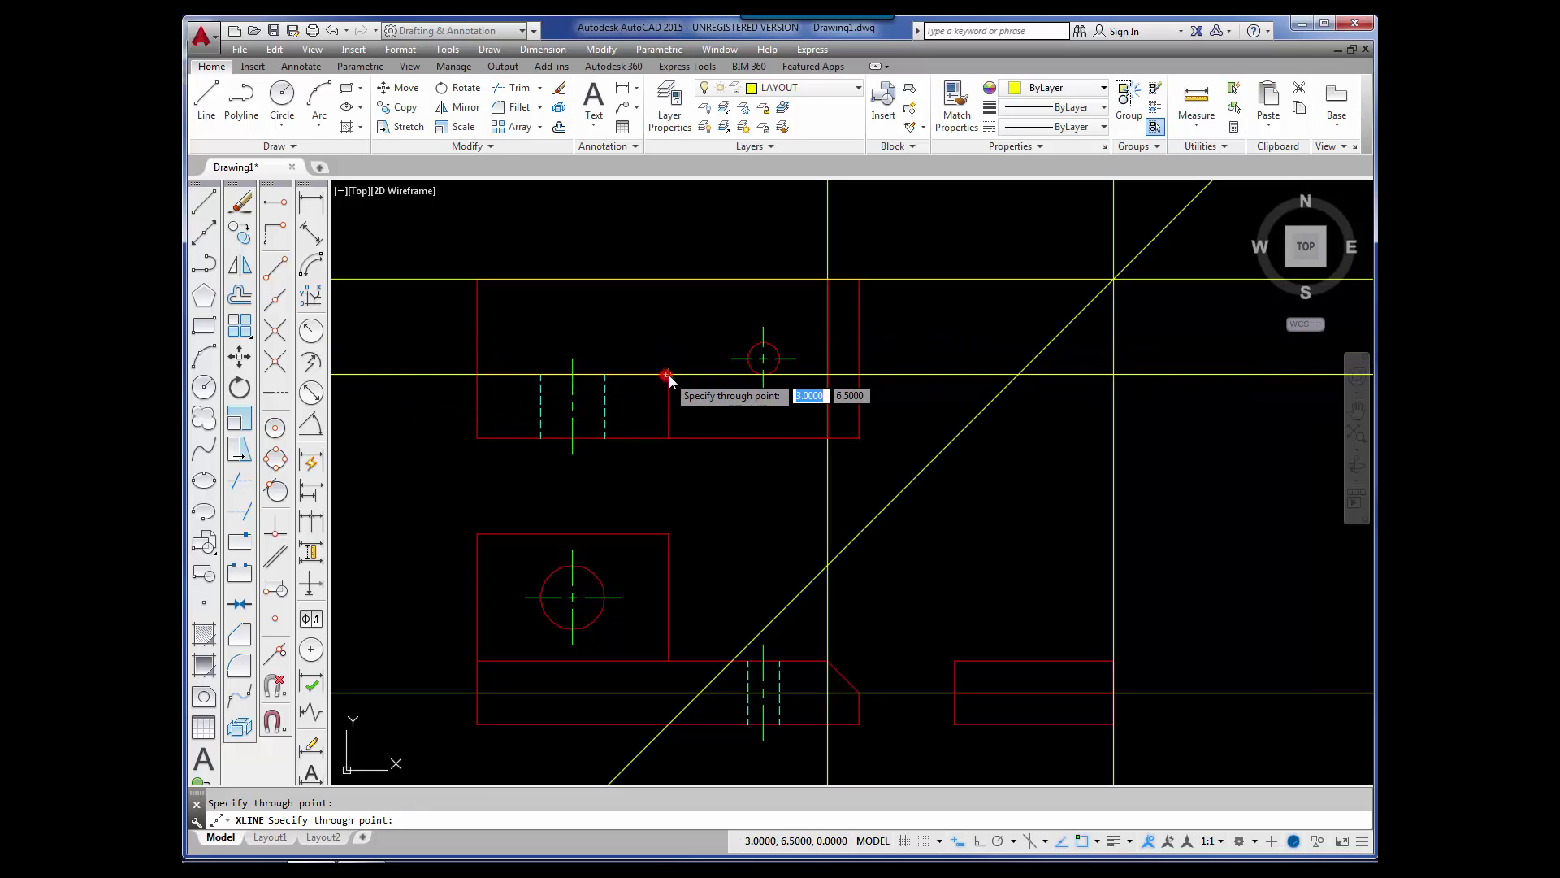
click(667, 439)
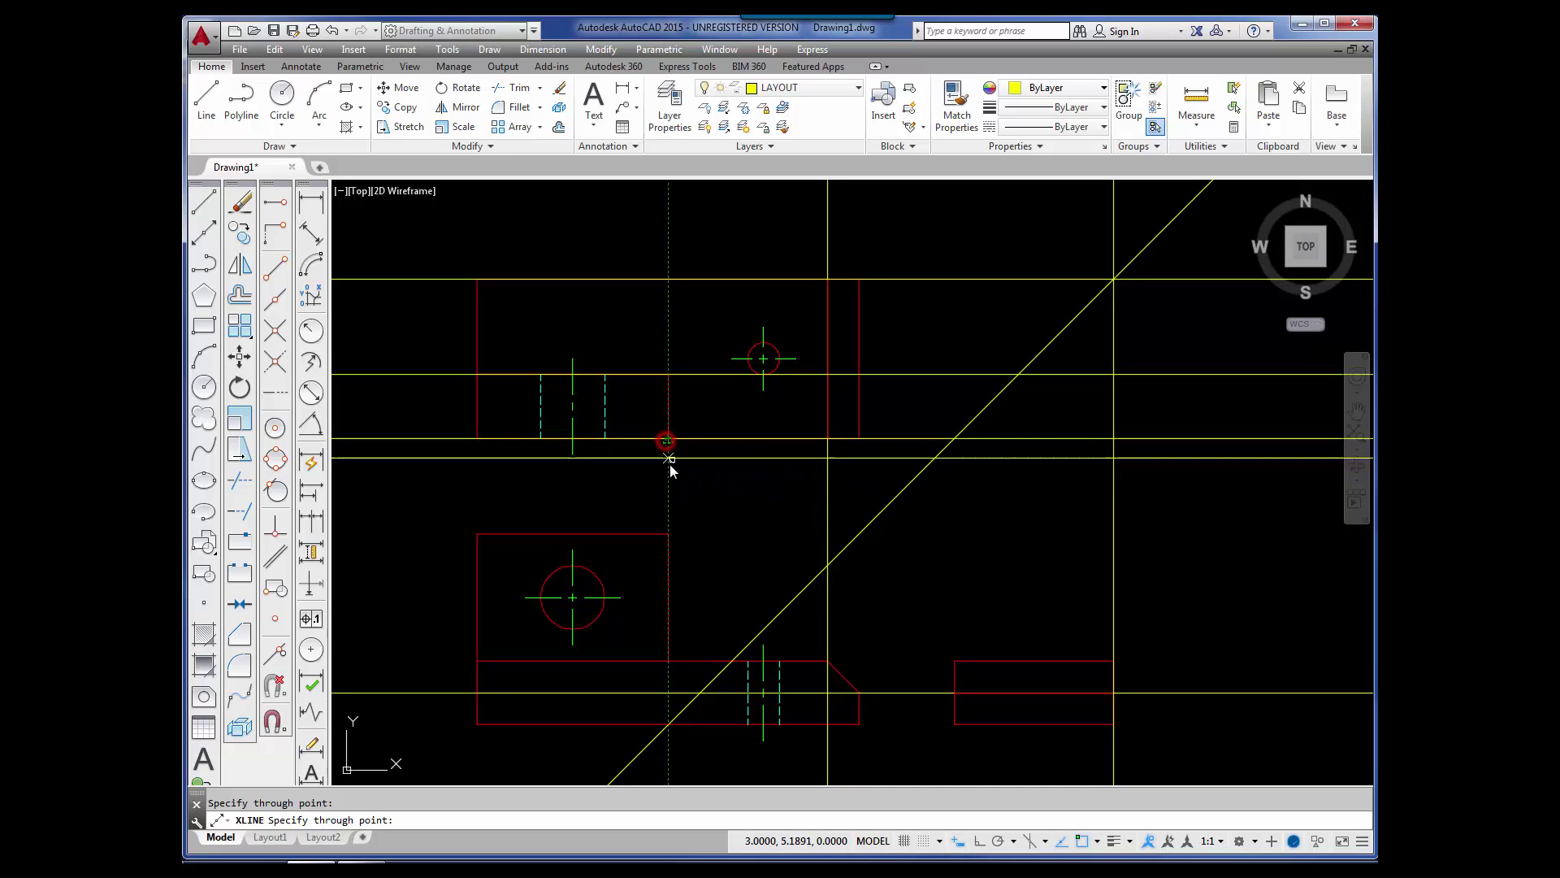
key(Return)
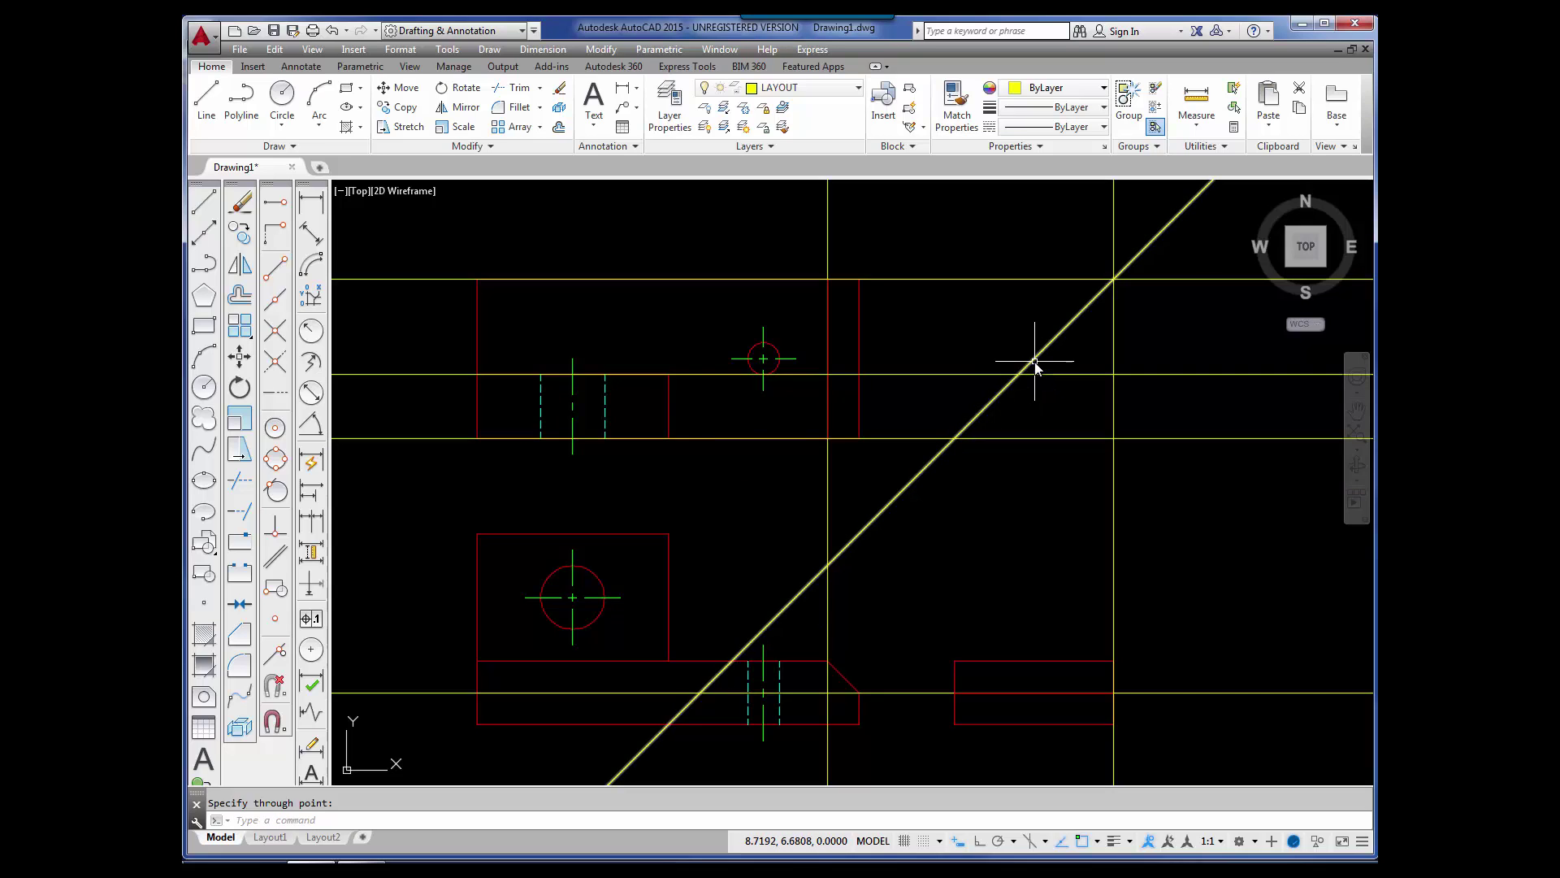
click(926, 463)
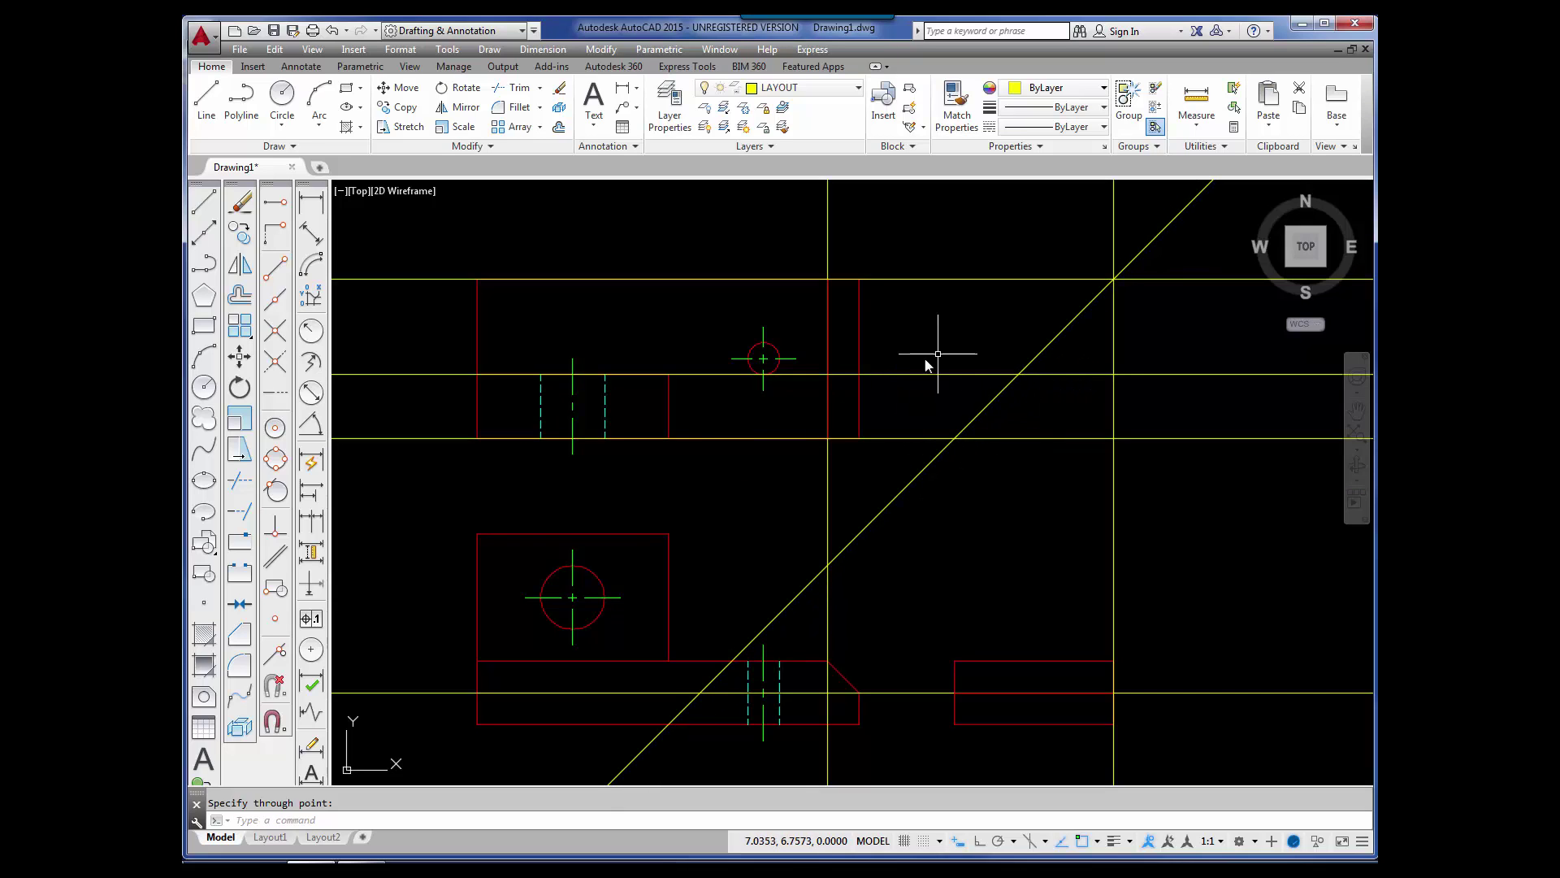
click(859, 354)
Step: Draw vertical construction lines through the points where the two lower horizontal projection lines from the top view cross the 45-degree line
key(Return)
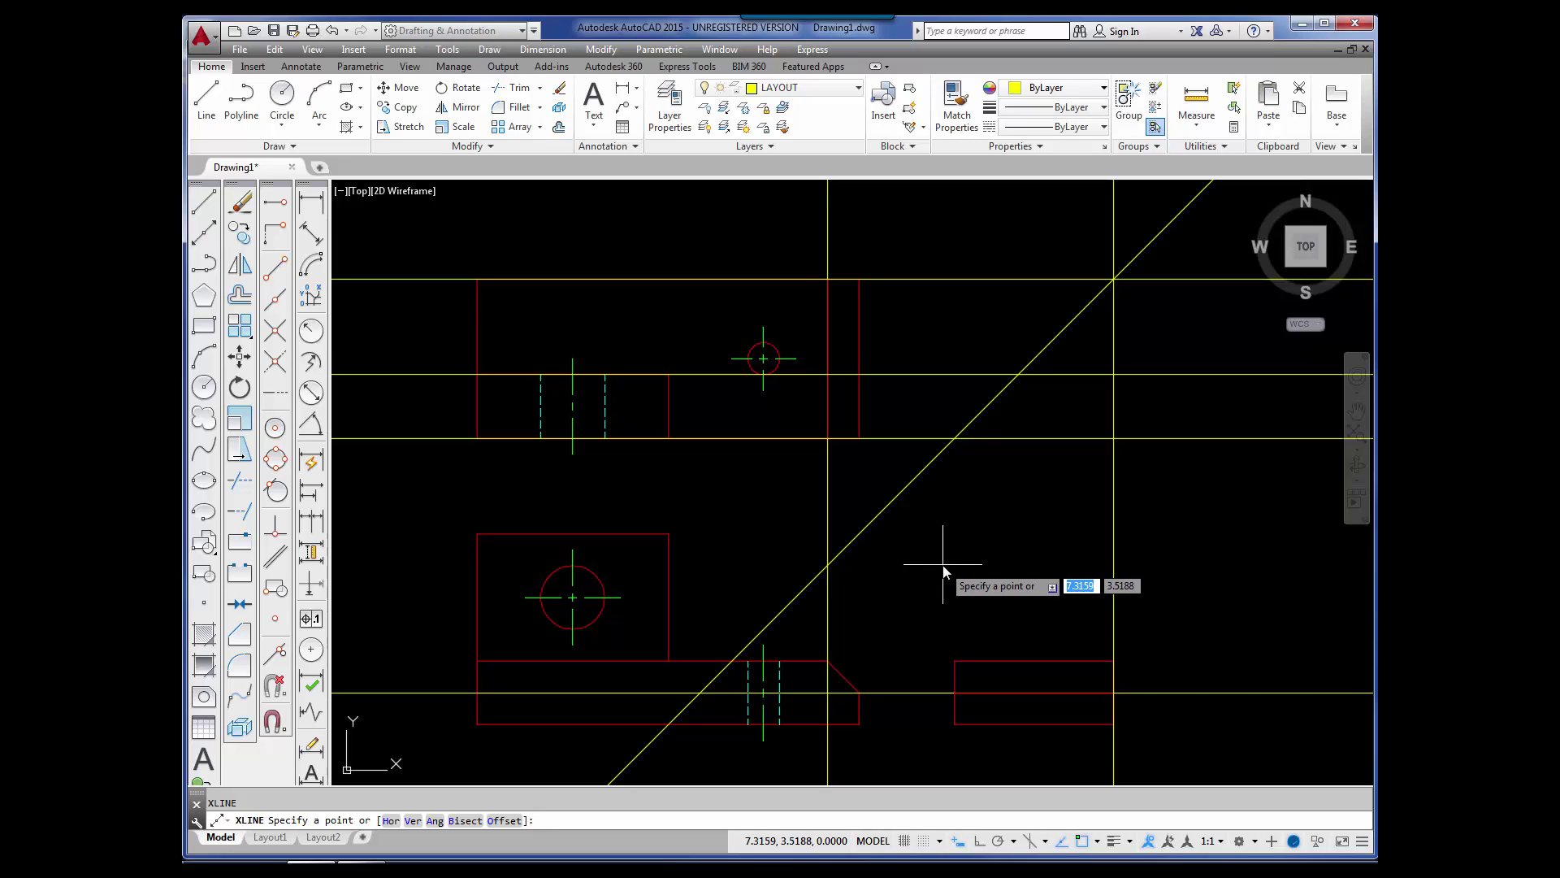
text(V)
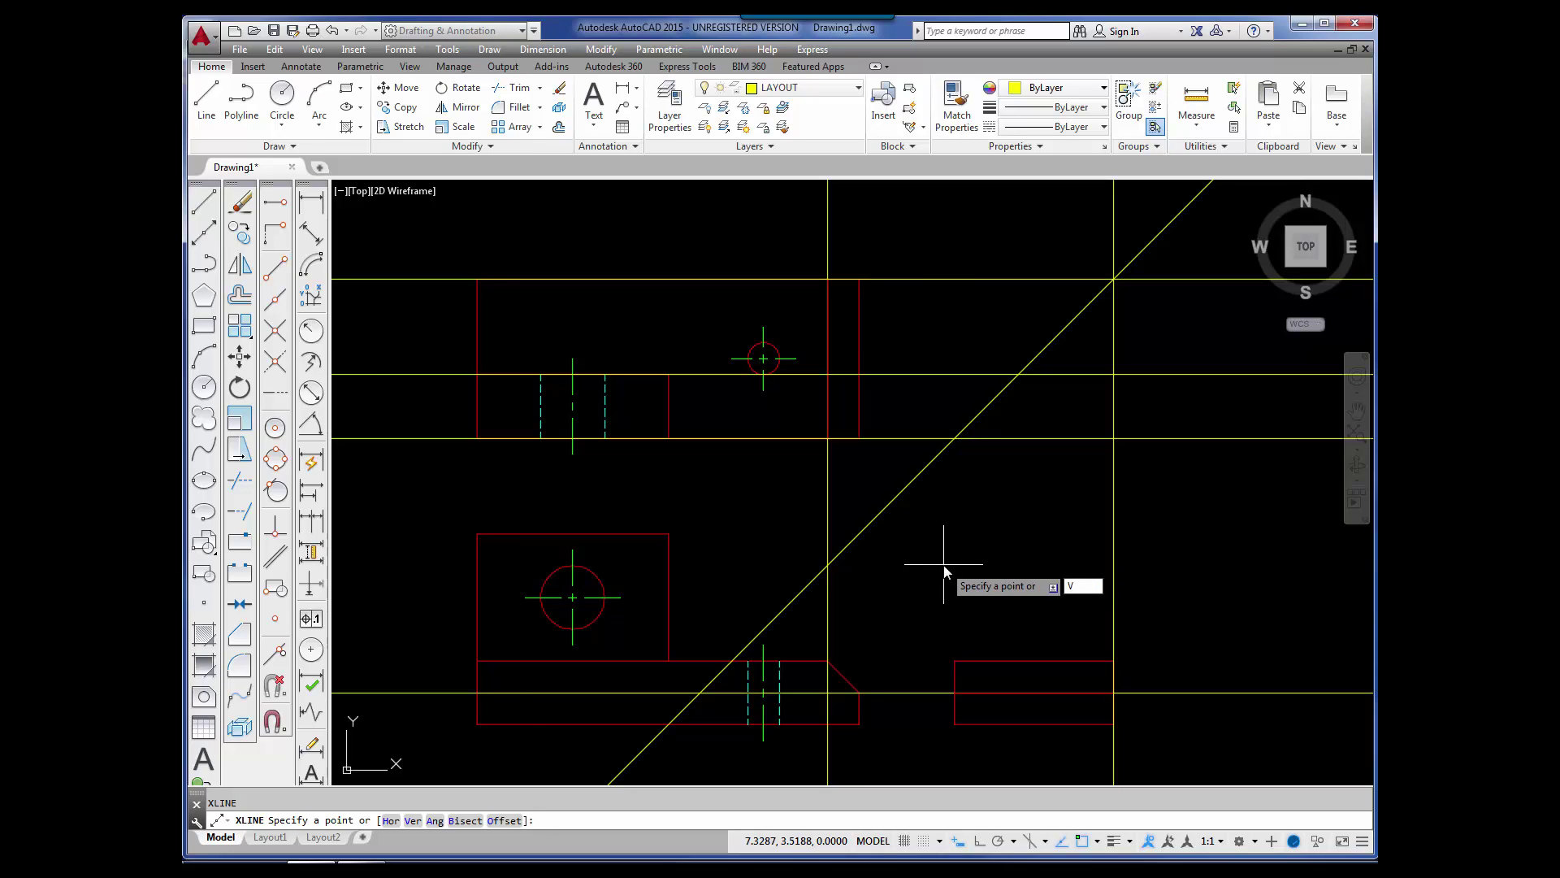
key(Return)
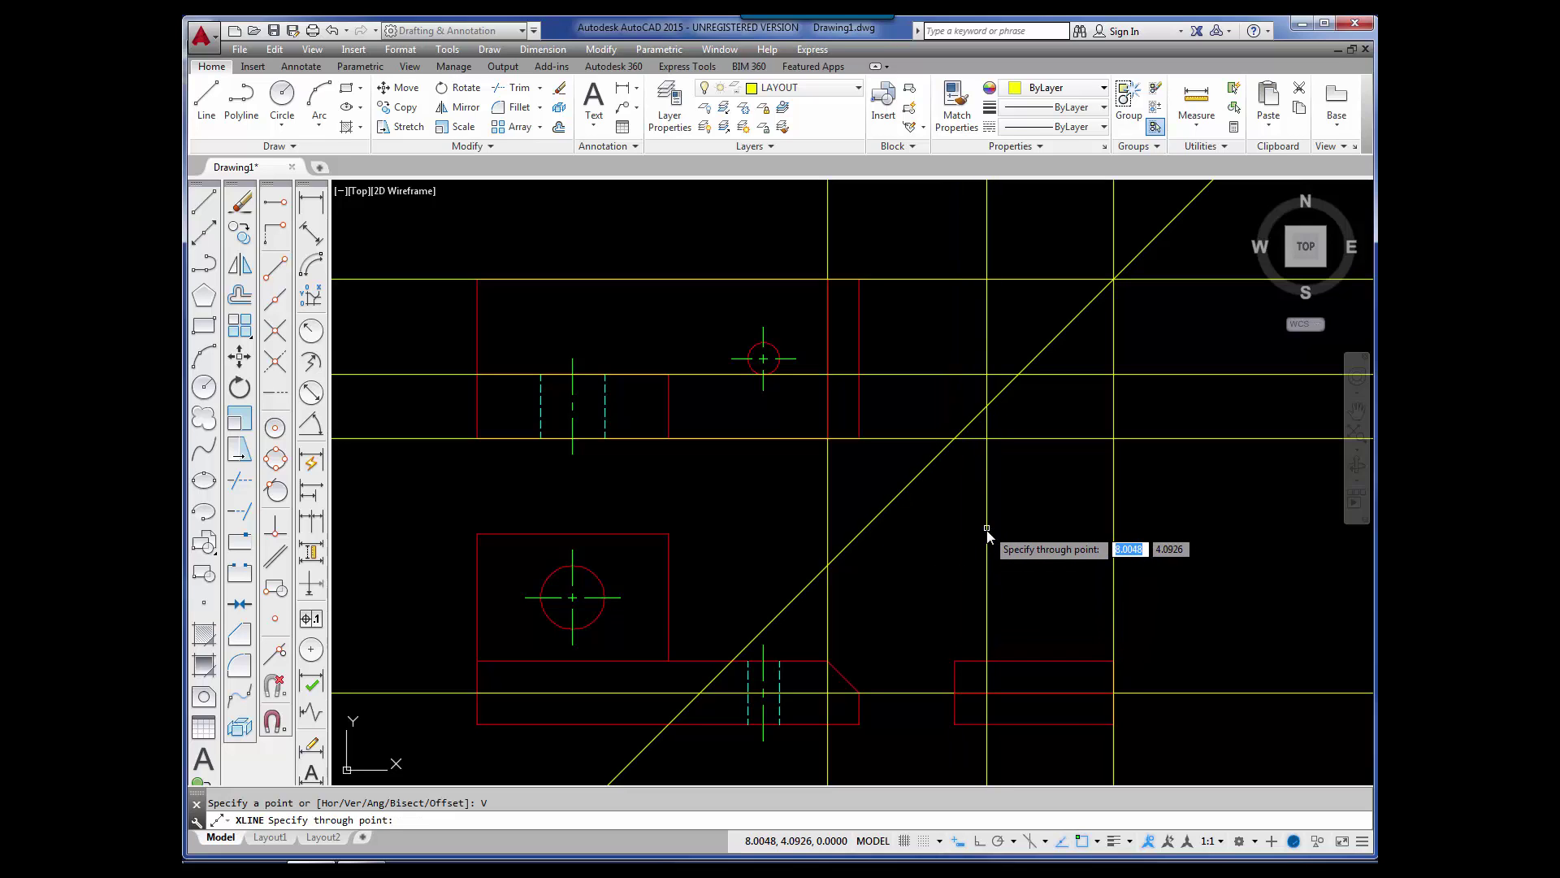
click(955, 440)
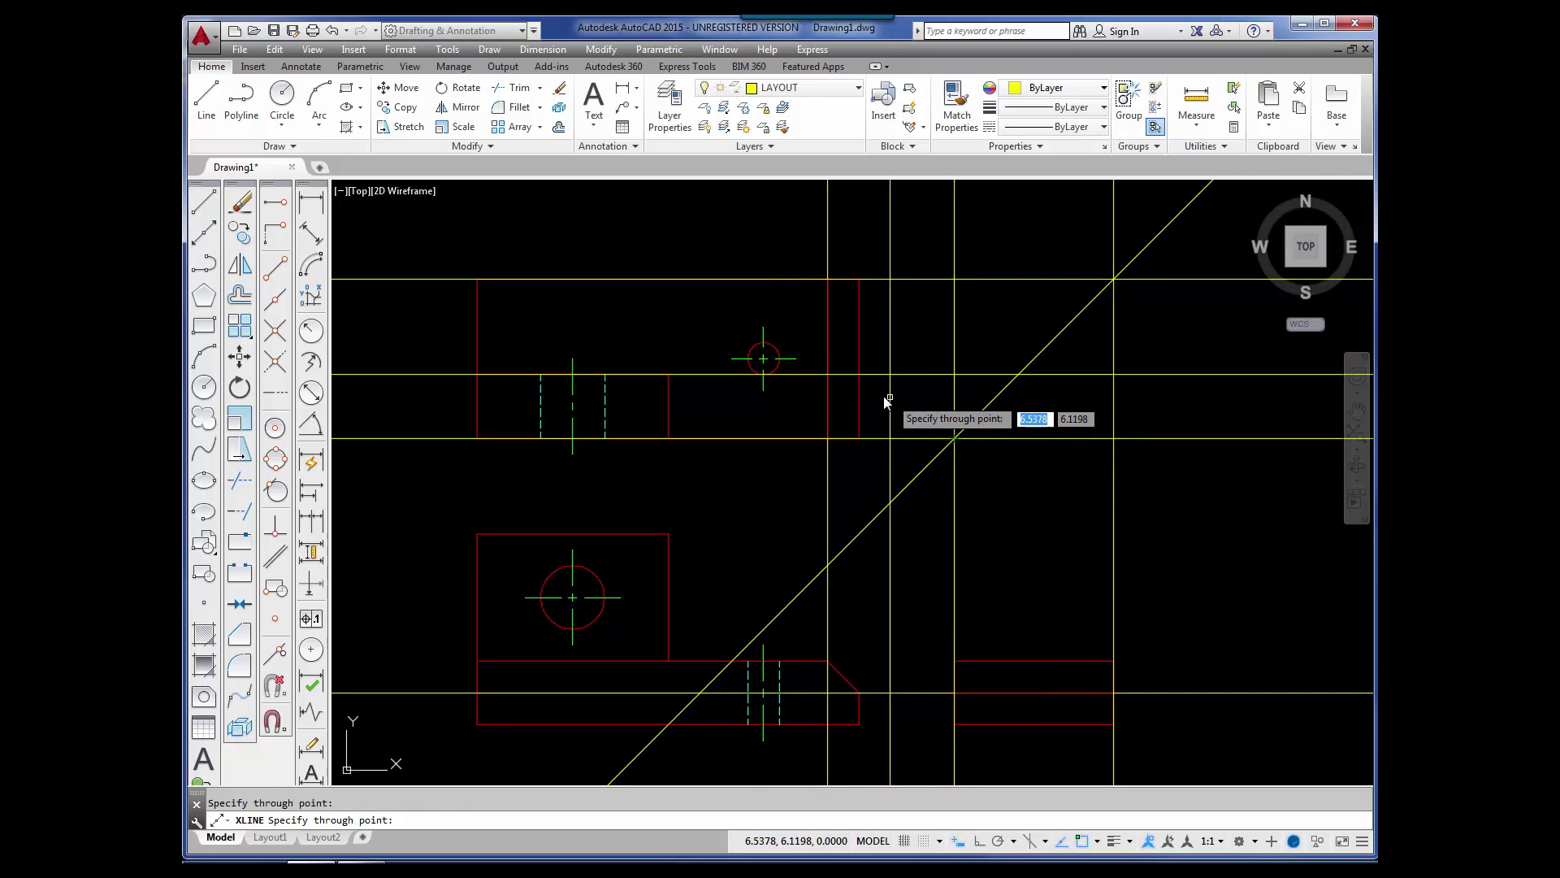
click(823, 380)
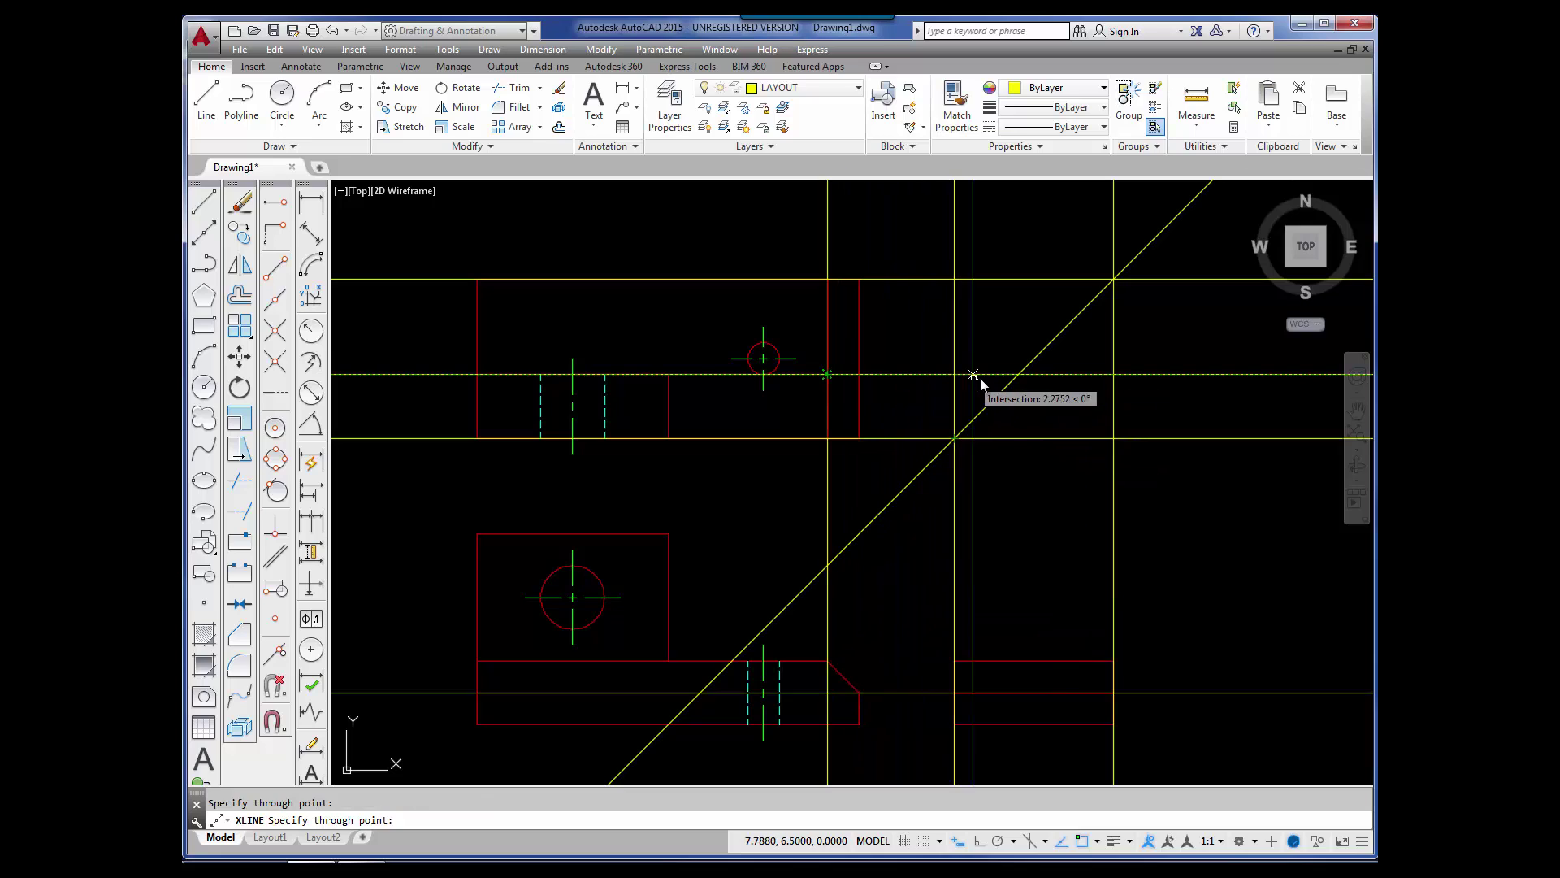
click(1018, 375)
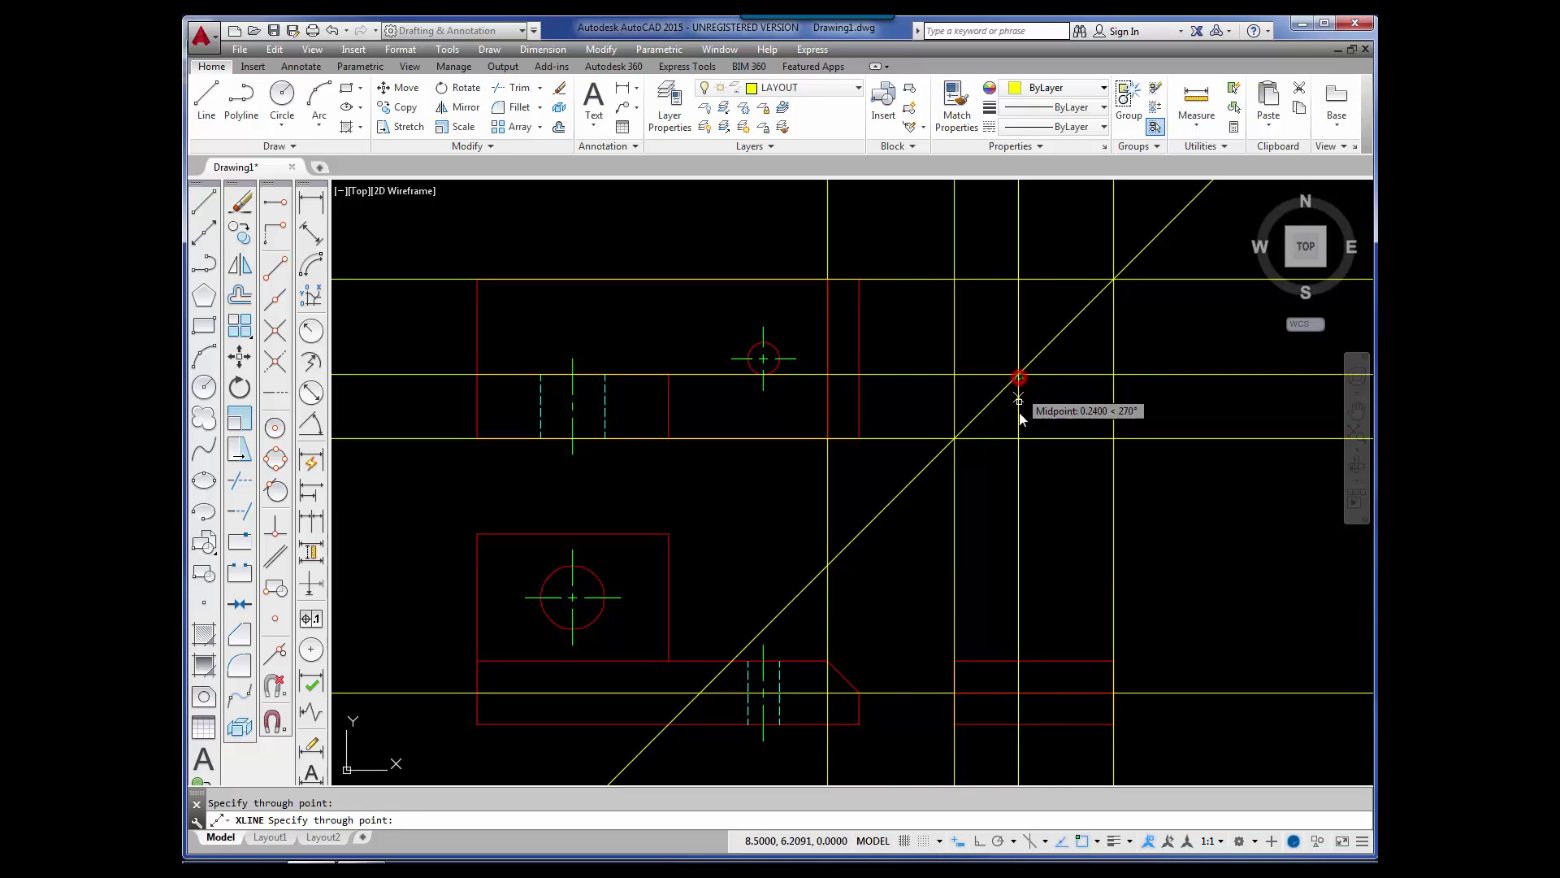
key(Return)
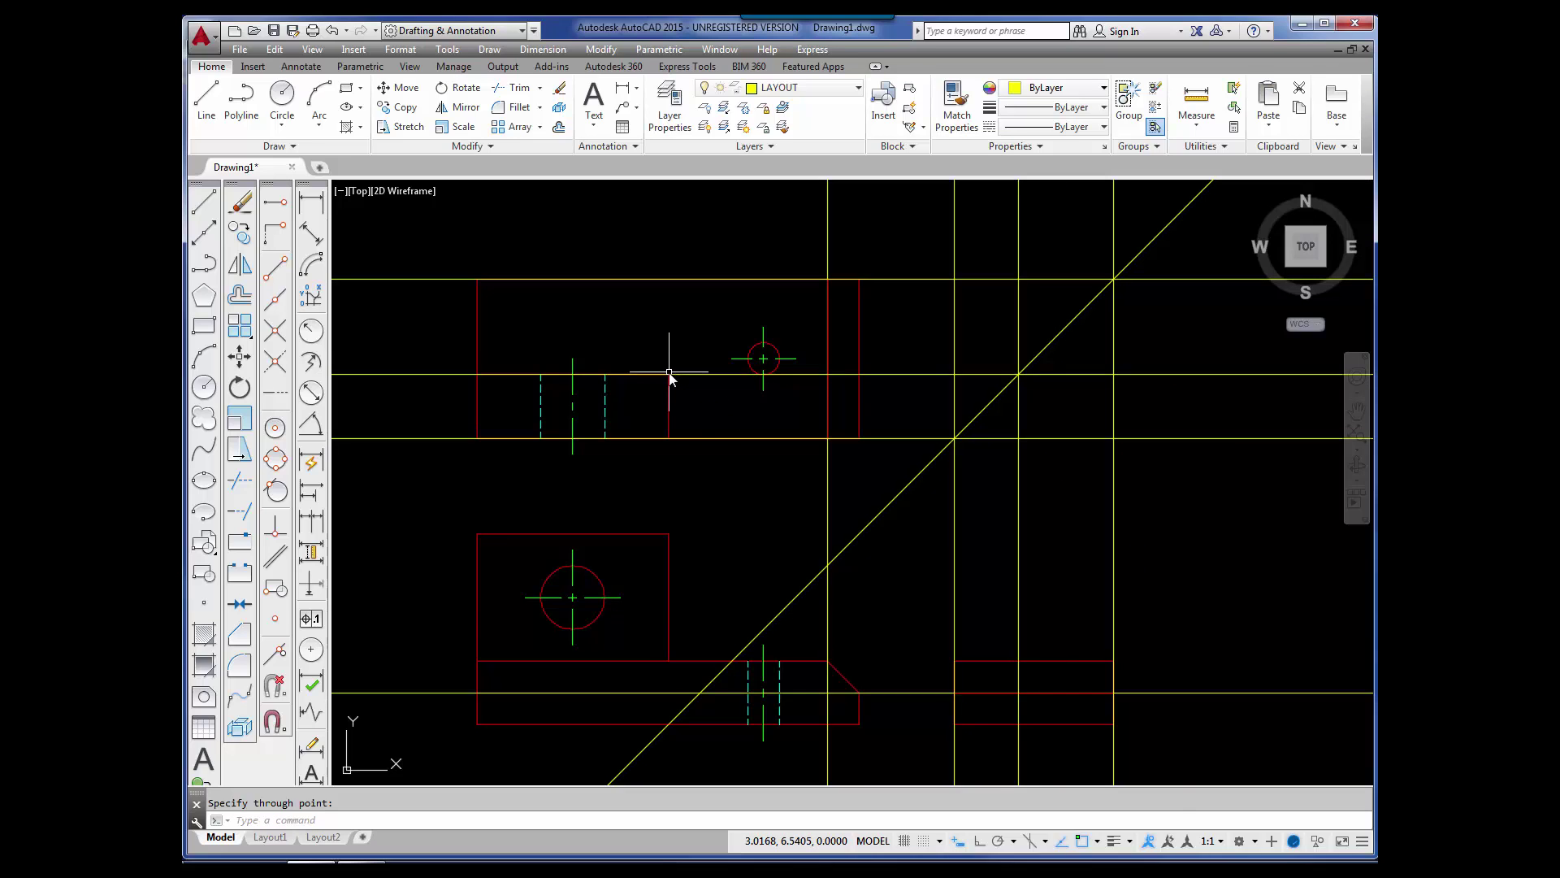
click(1019, 375)
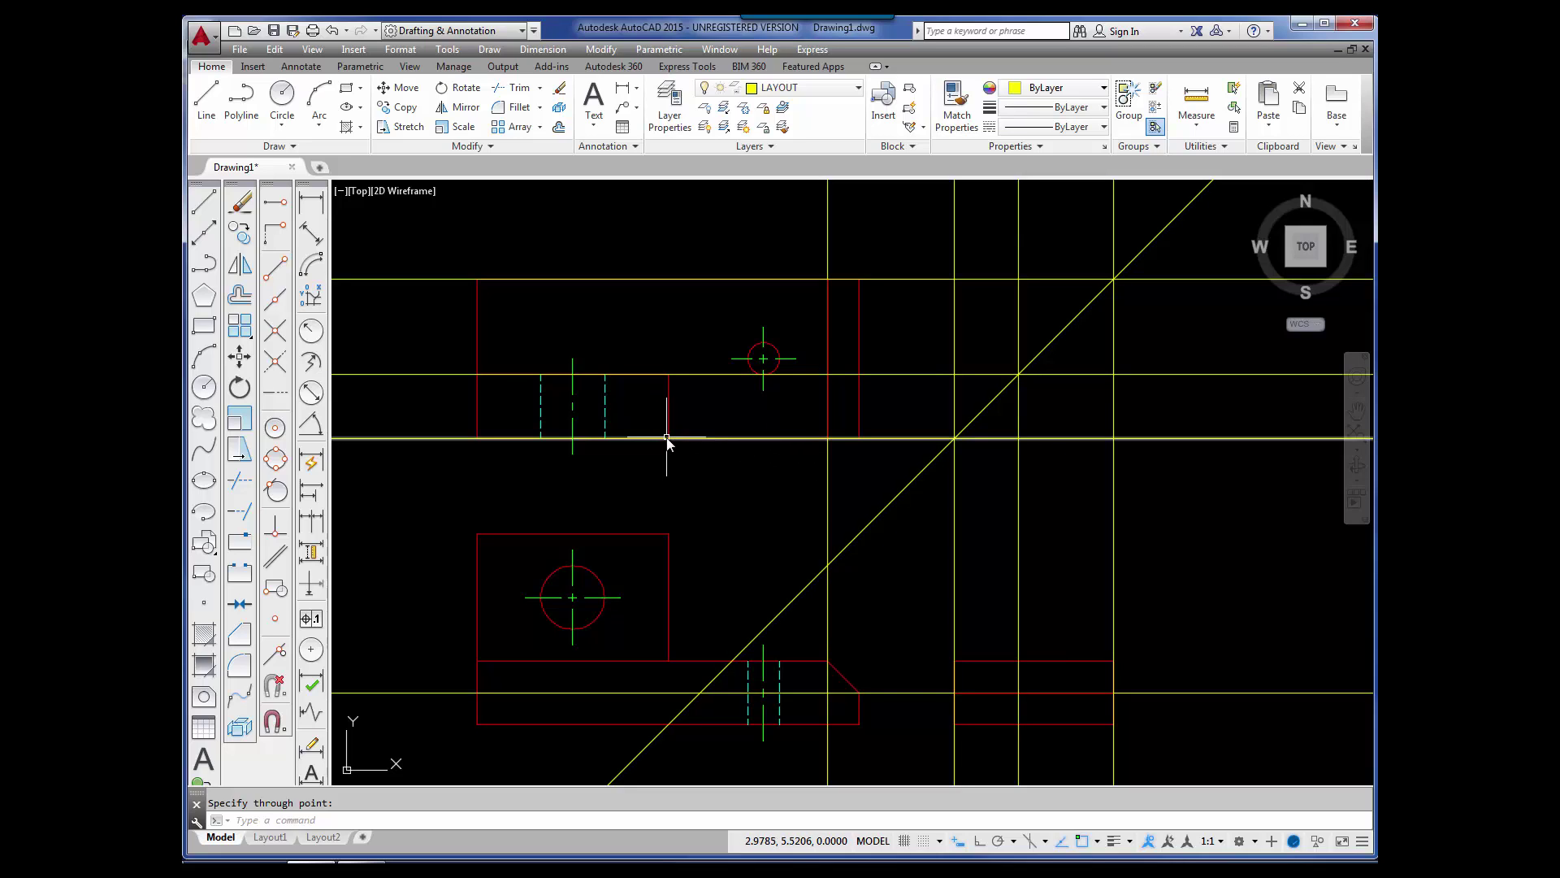
click(955, 445)
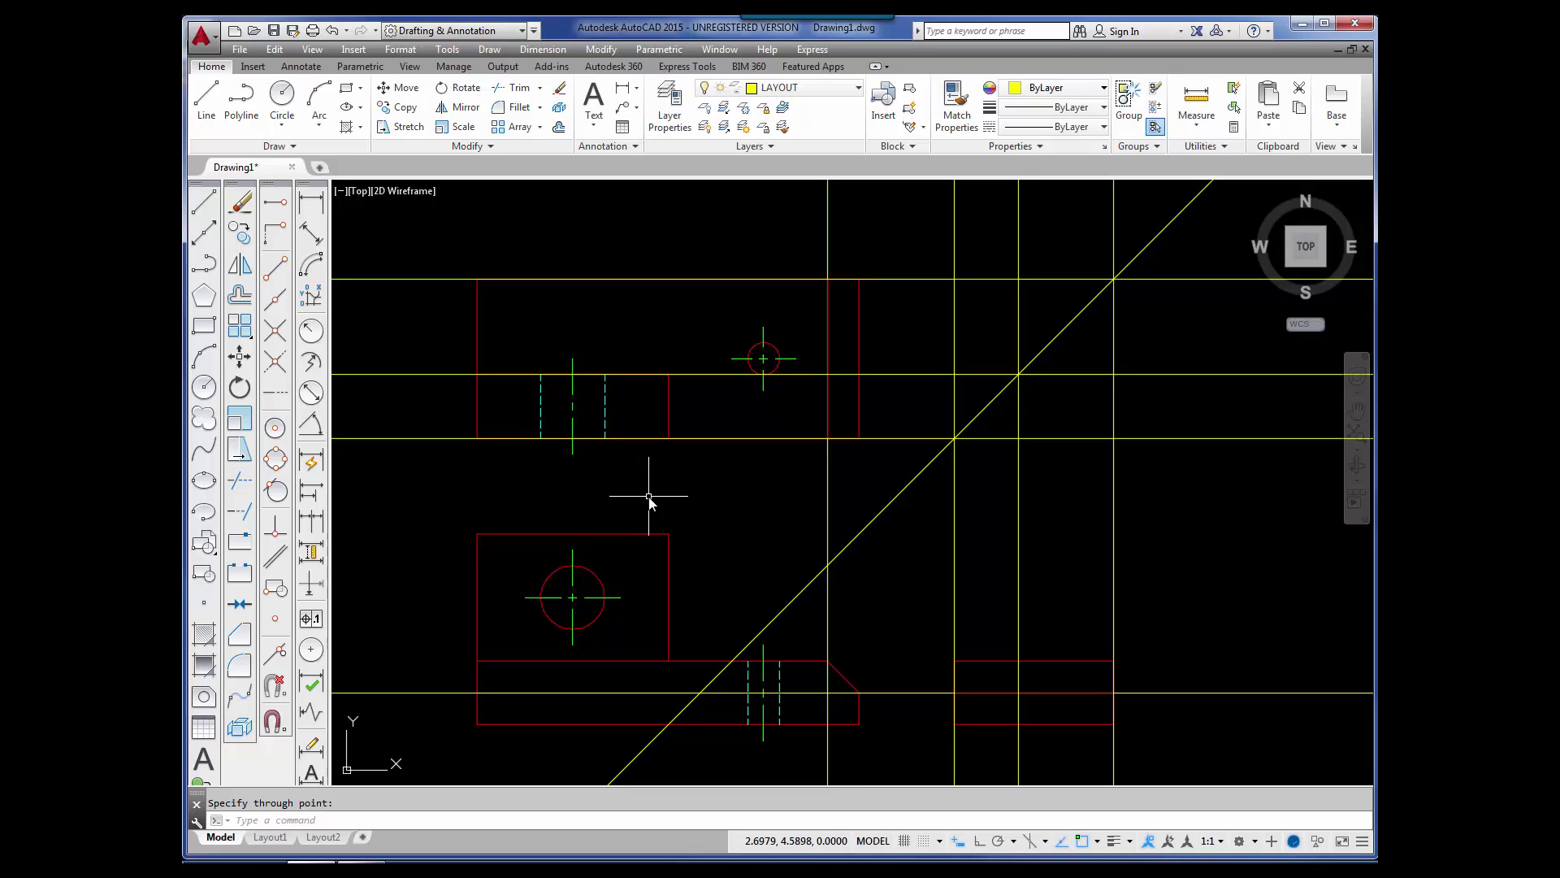
Step: Draw a horizontal construction line through the upper-right corner of the front view's raised block
key(Return)
key(Return)
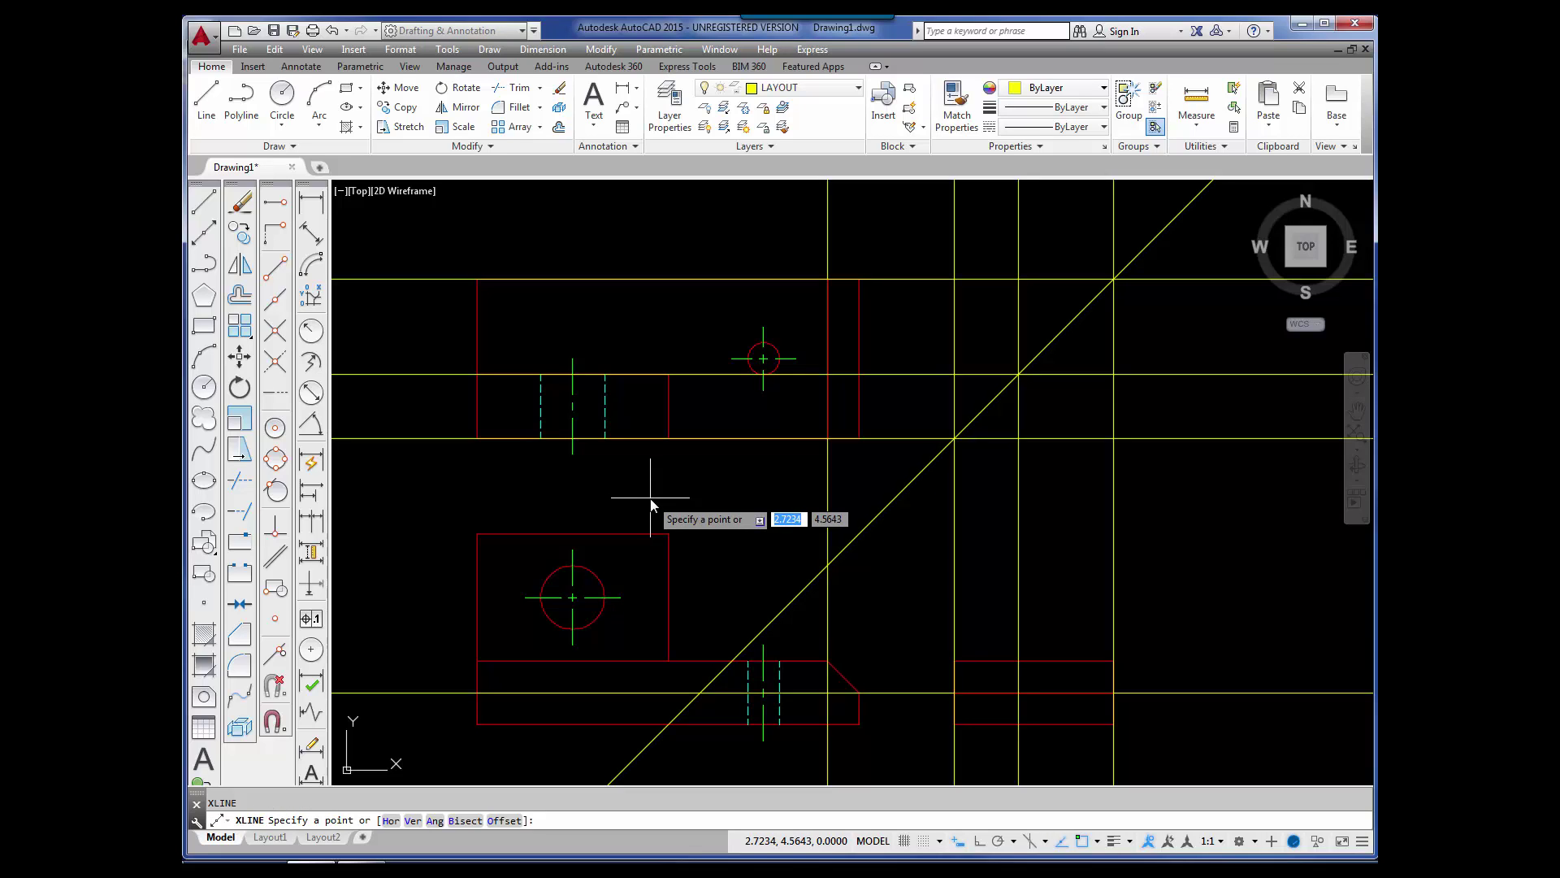
text(H)
key(Return)
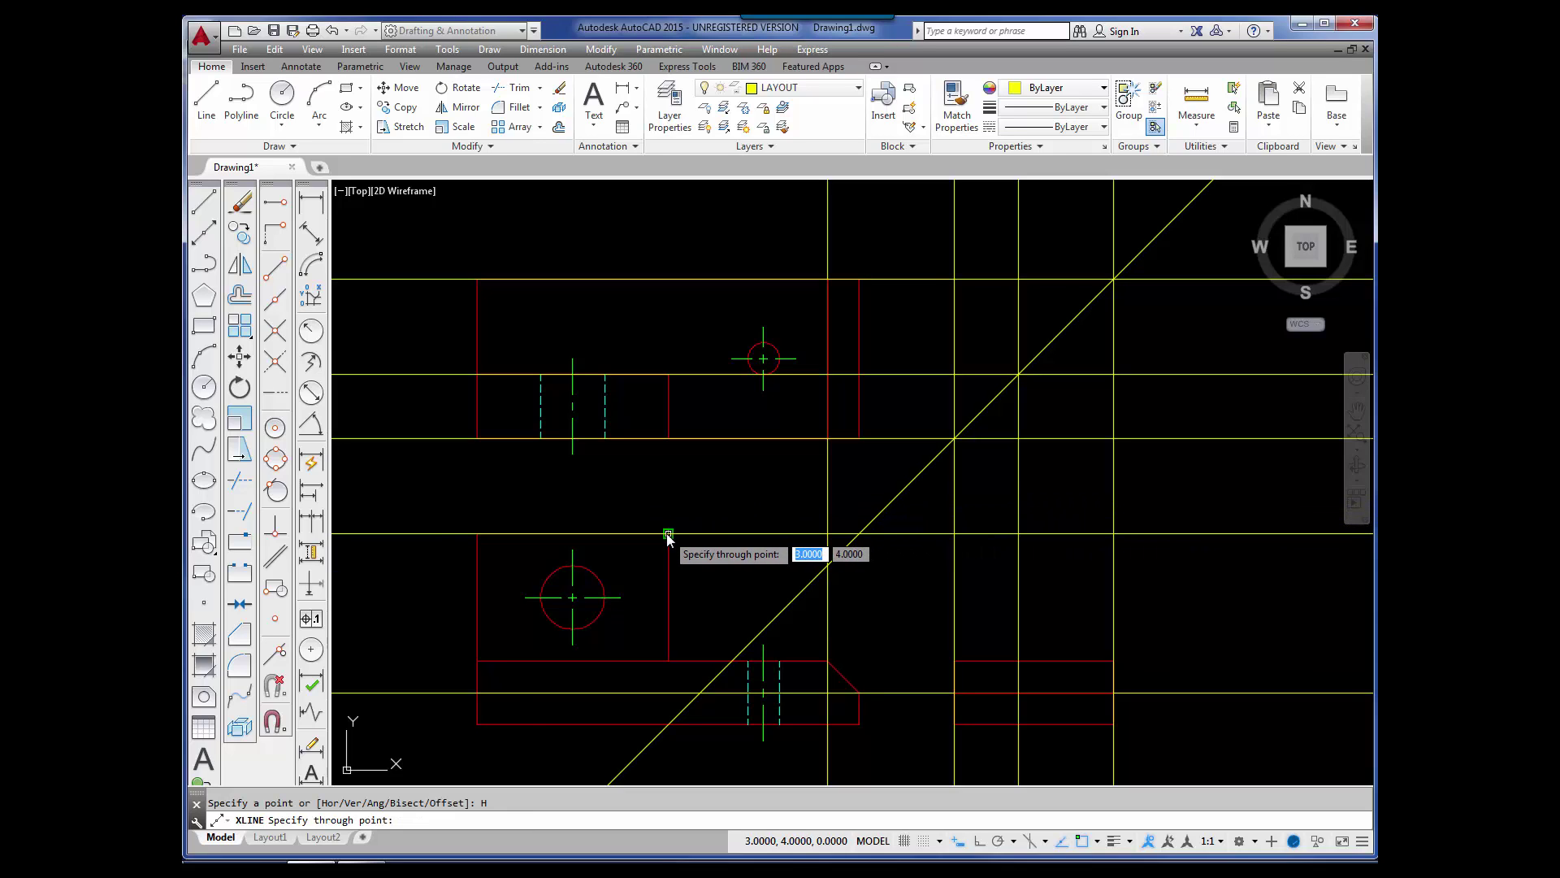
click(667, 535)
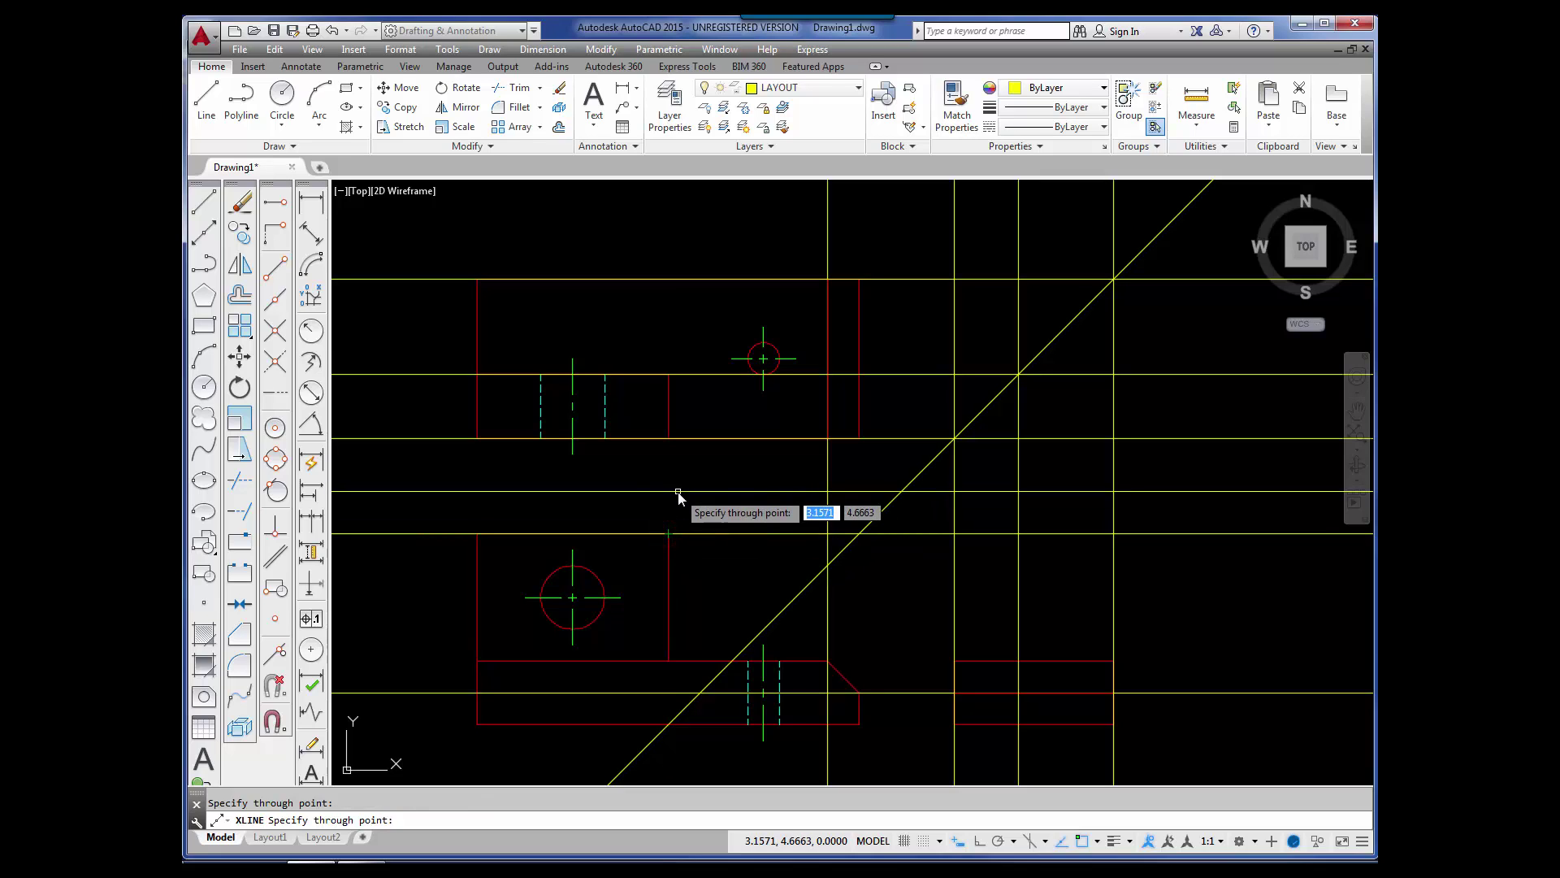
key(Return)
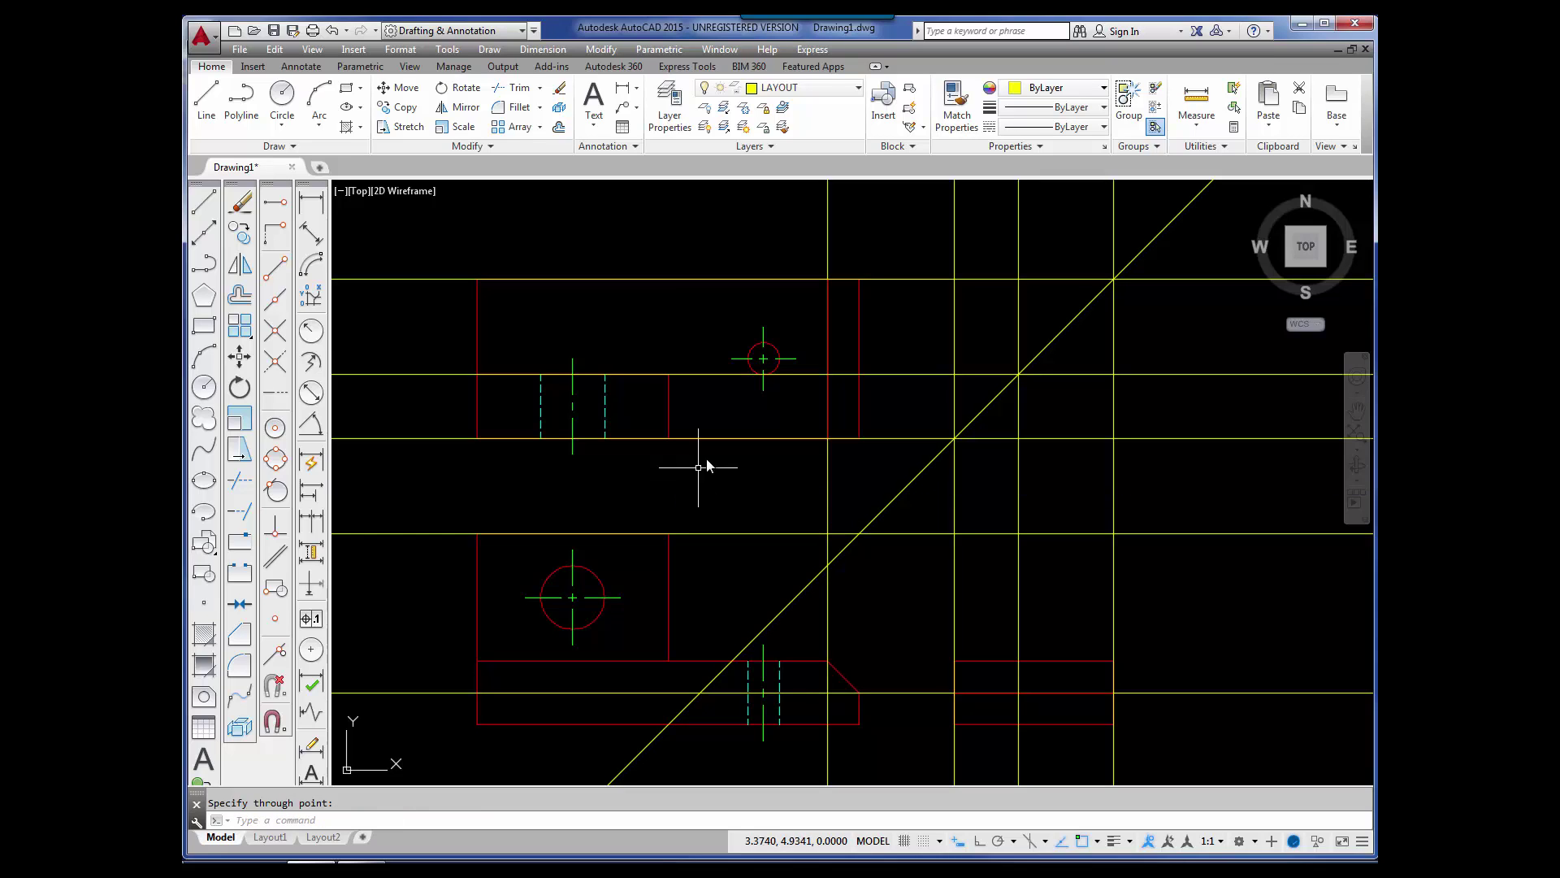
Step: On the VISIBLE layer, draw the raised block's left, top and right edges above the side view rectangle along the construction lines
click(857, 87)
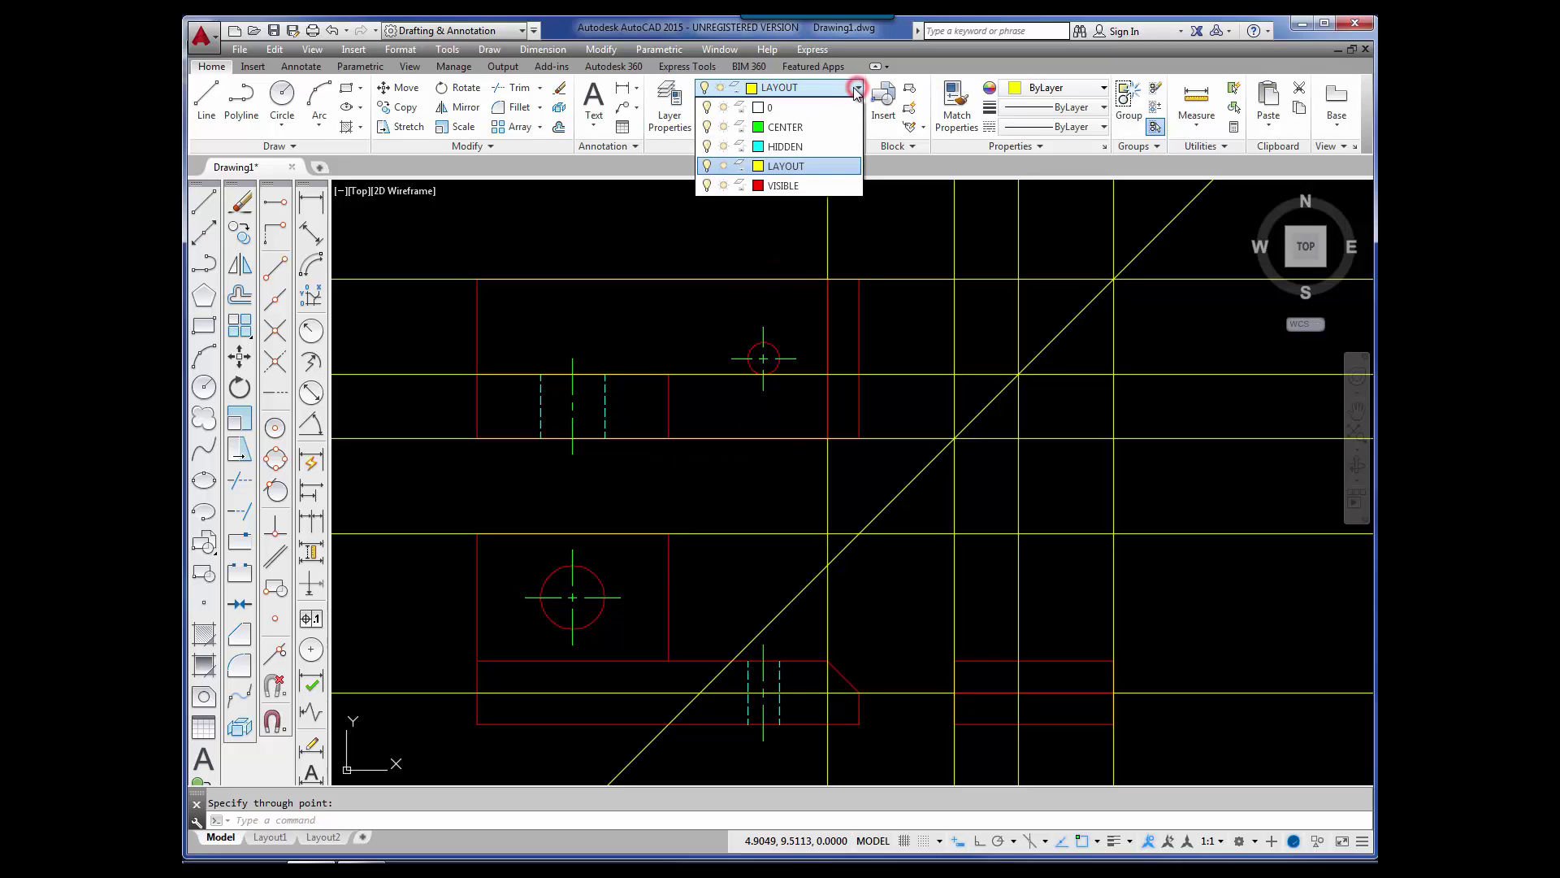
click(793, 185)
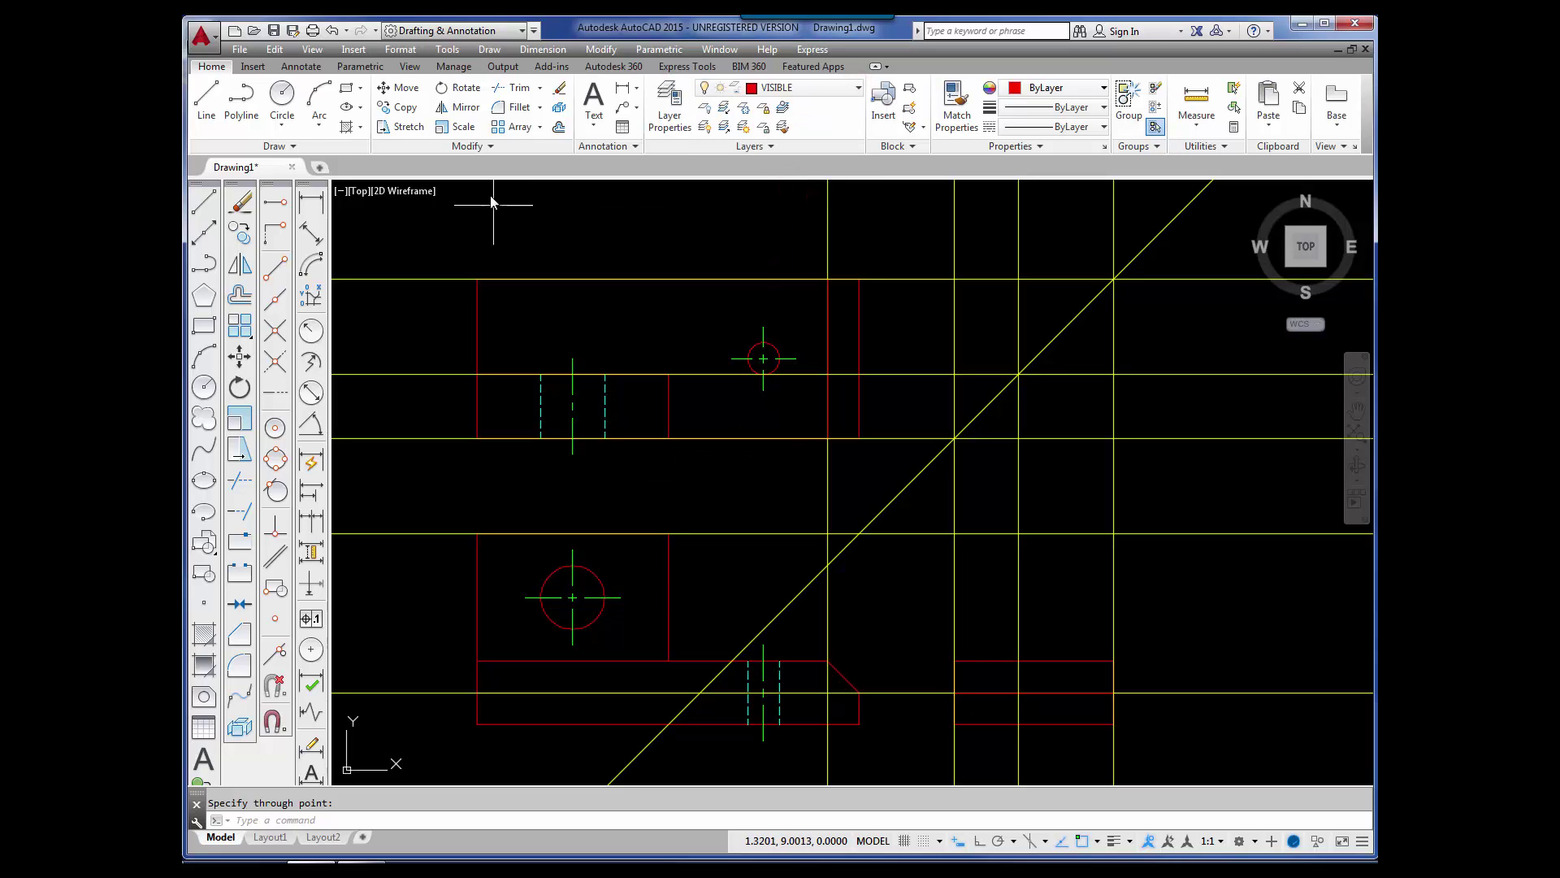
click(203, 207)
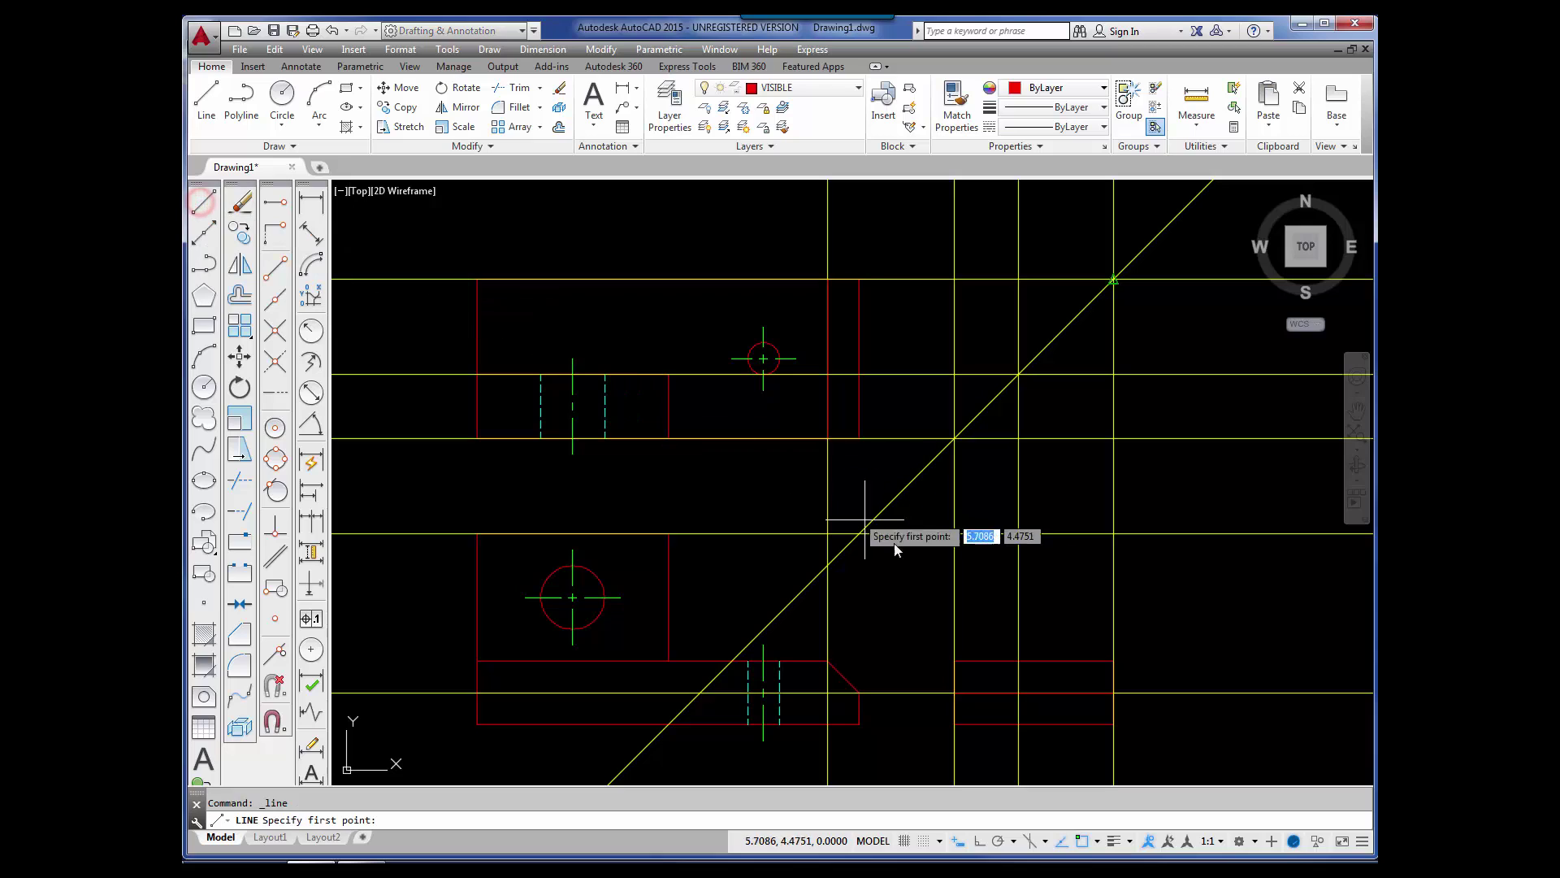
click(954, 660)
click(955, 533)
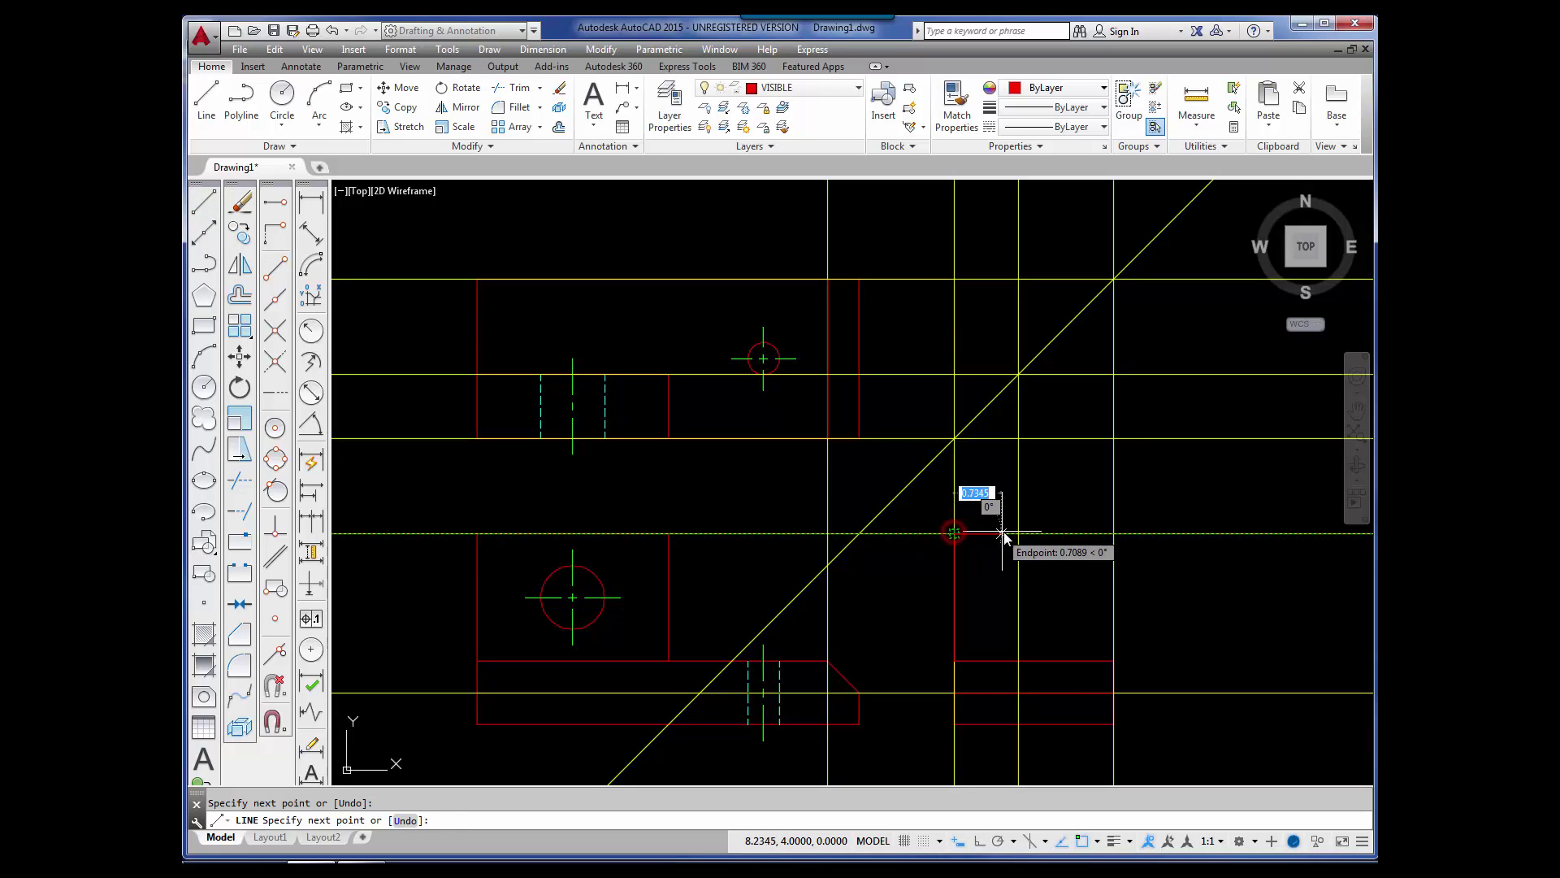
click(1018, 533)
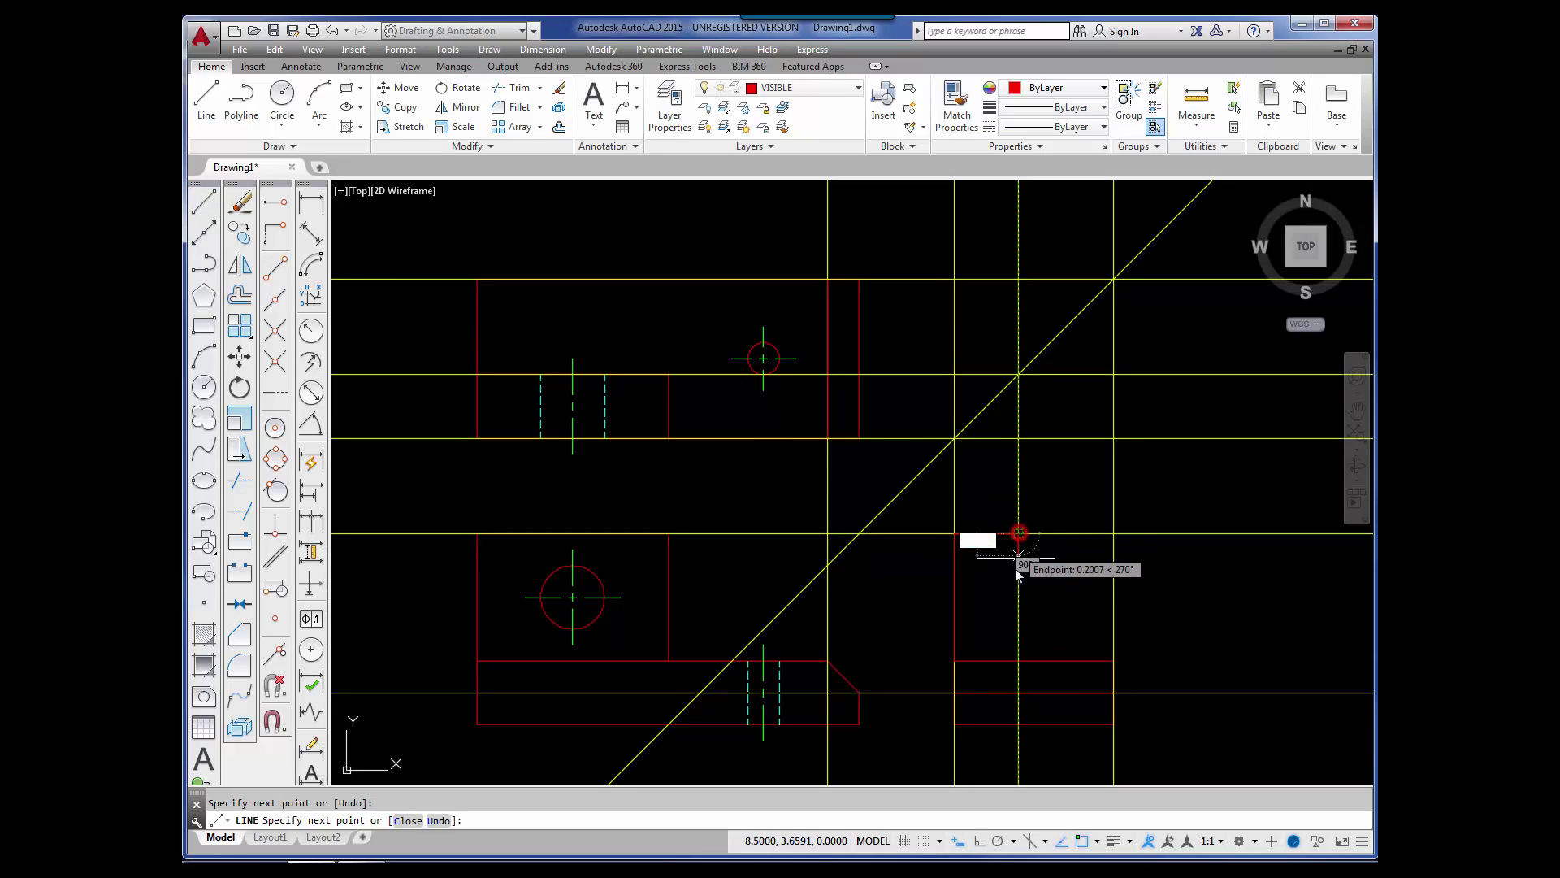
click(1018, 661)
key(Return)
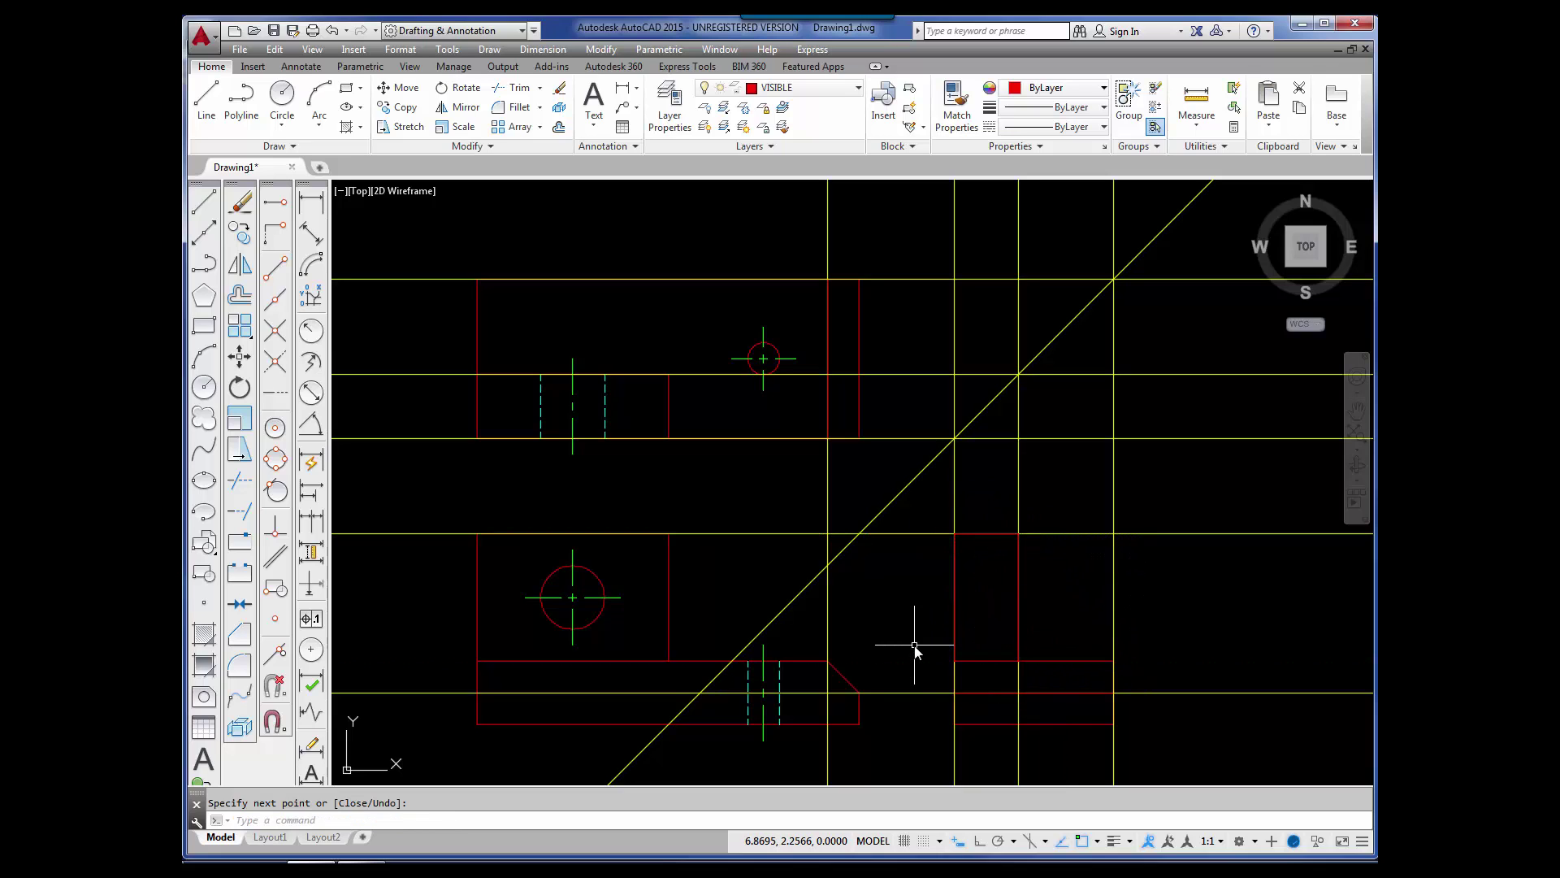
click(955, 533)
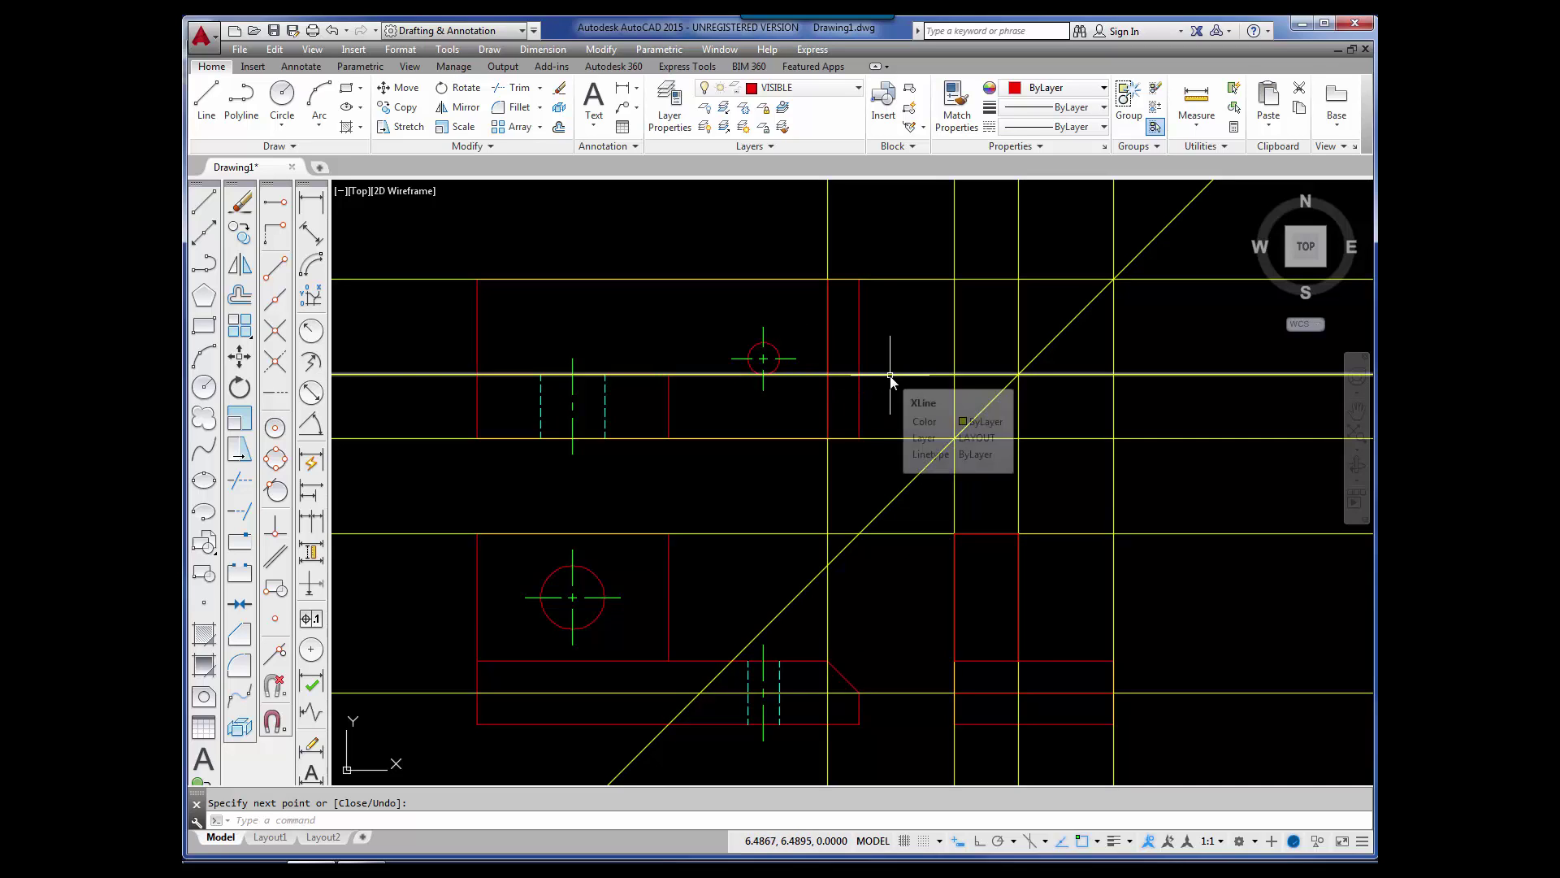
Step: Delete the horizontal construction line running along the upper edge of the top view's small rectangle
click(669, 374)
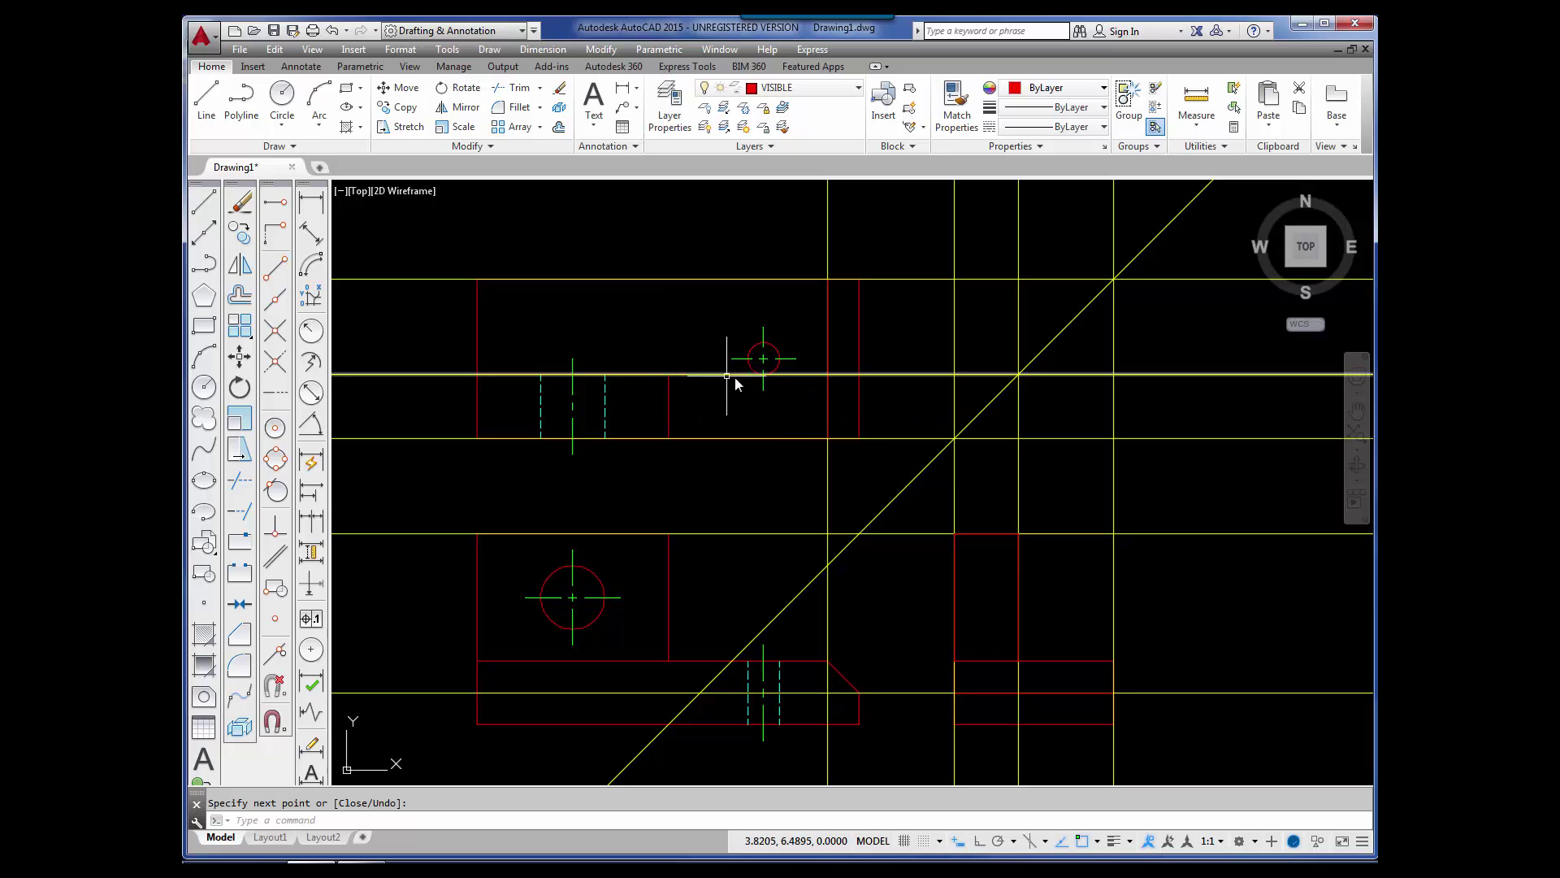
key(Escape)
click(890, 376)
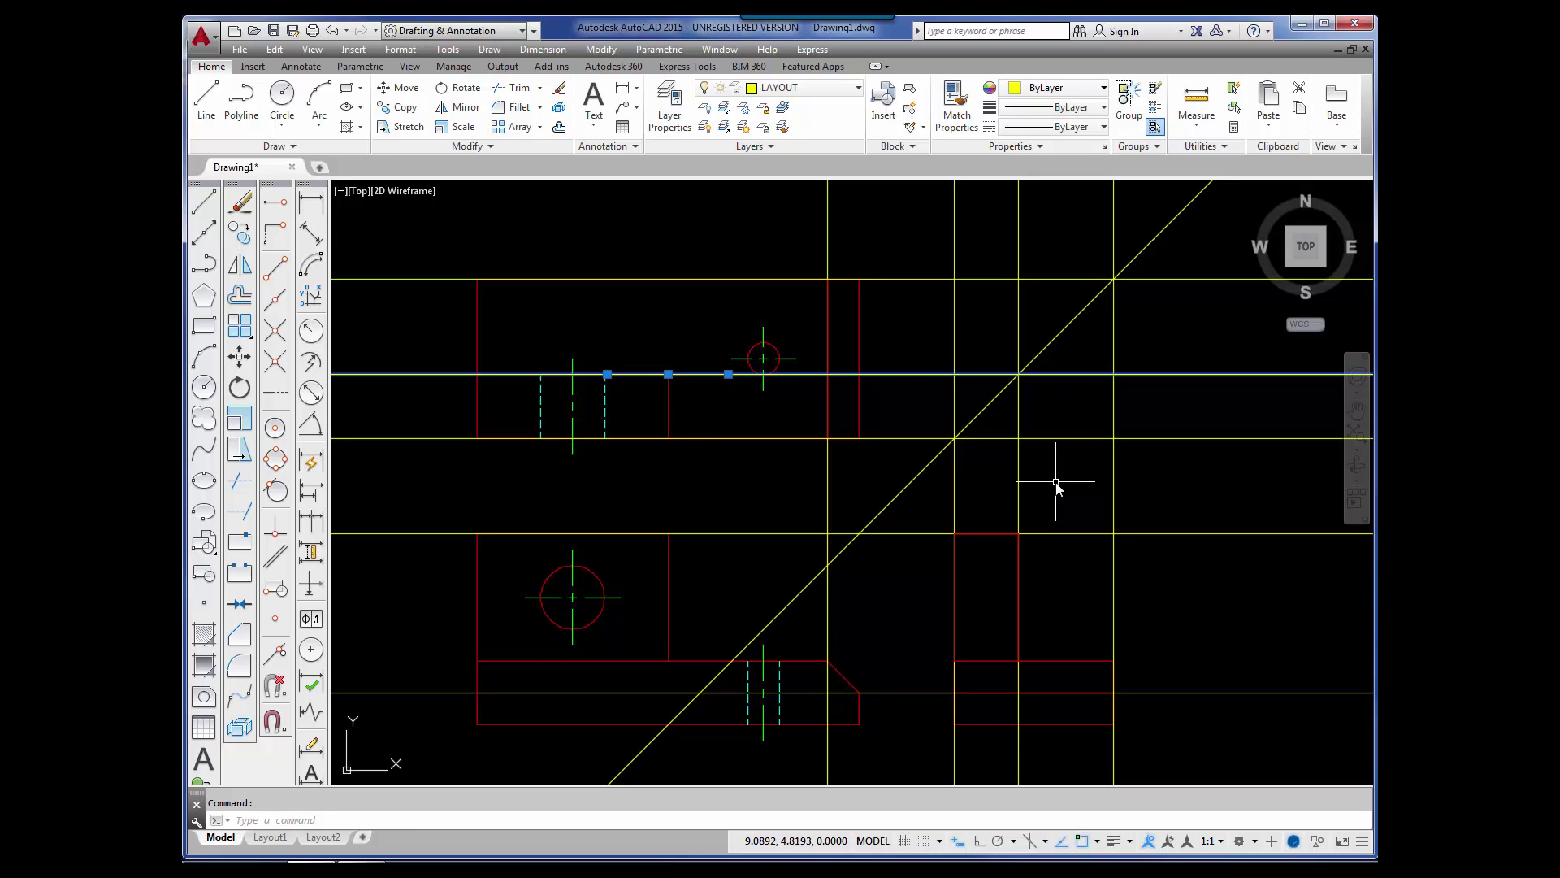
key(Delete)
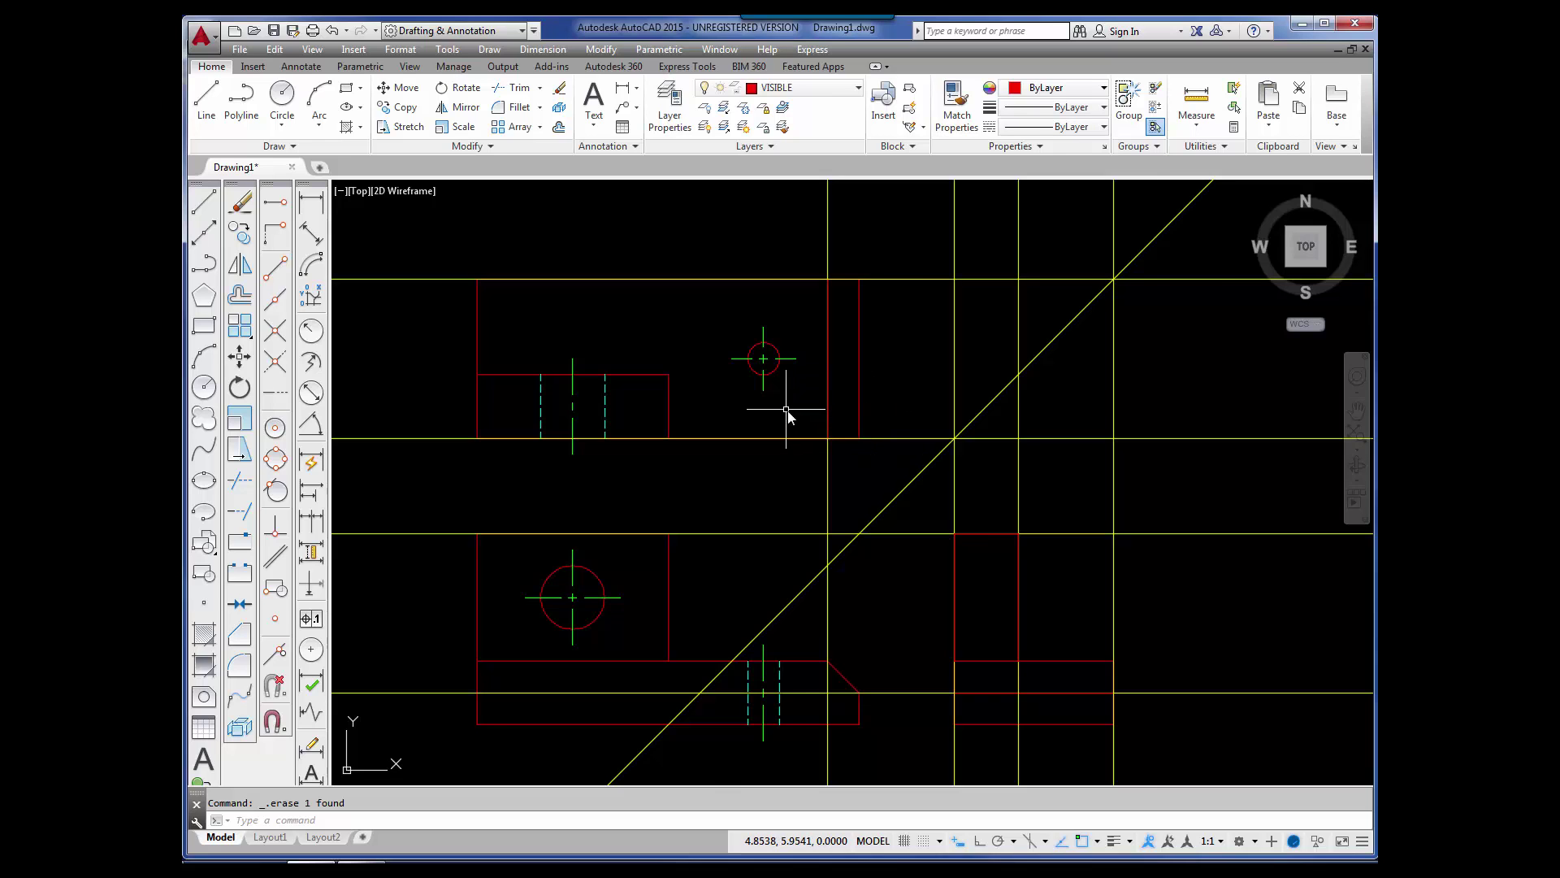
Step: On the LAYOUT layer, draw horizontal construction lines through the top, bottom and centre of the top view's small circle
scroll(787, 410, up, 4)
middle_drag(799, 369, 805, 526)
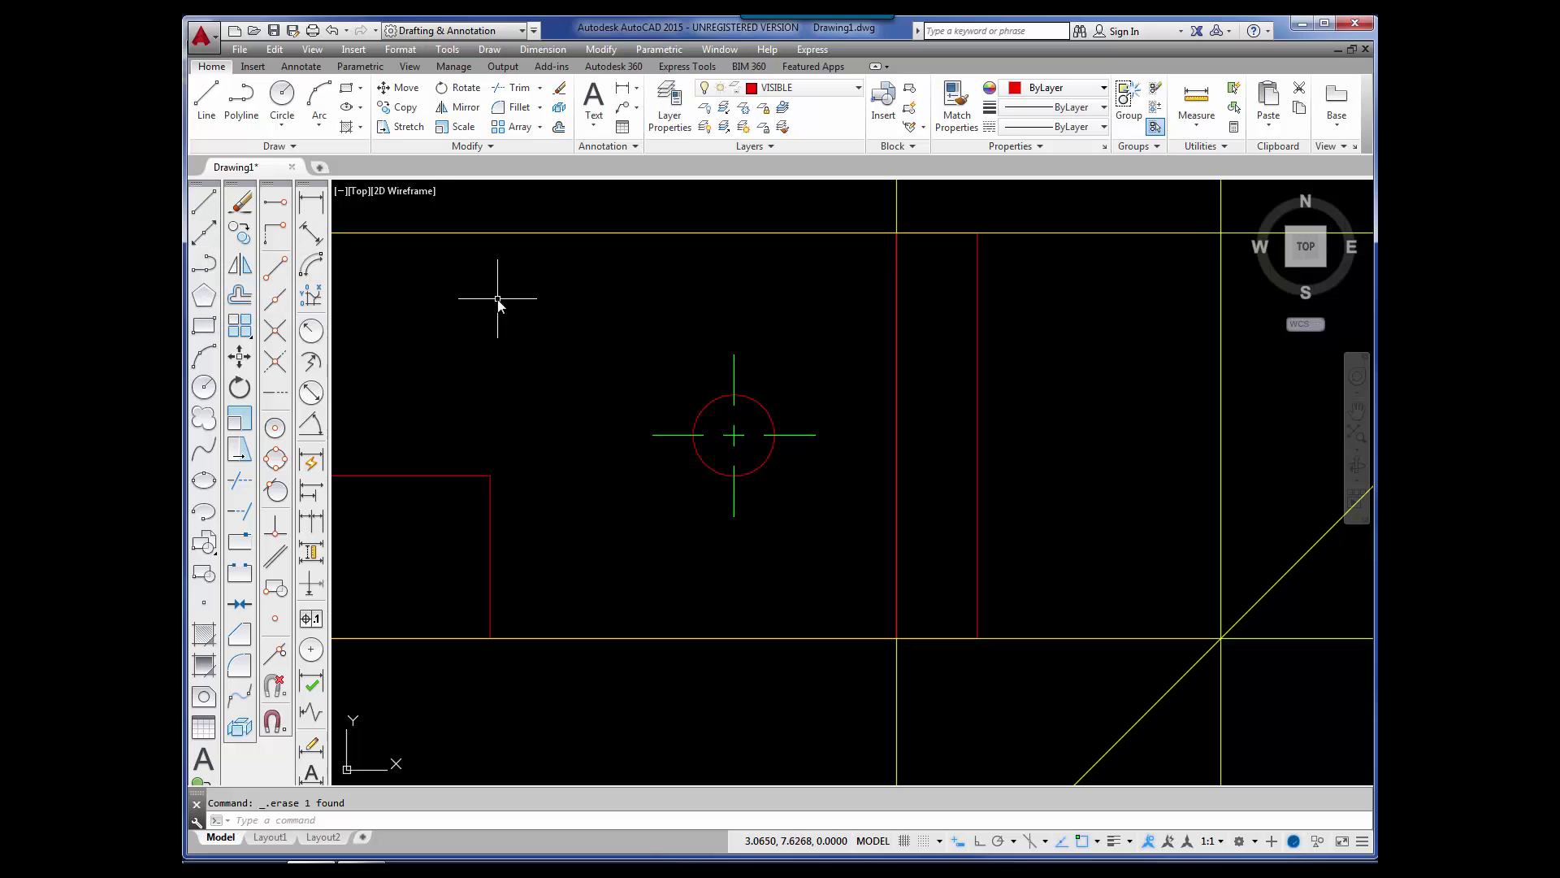
click(857, 88)
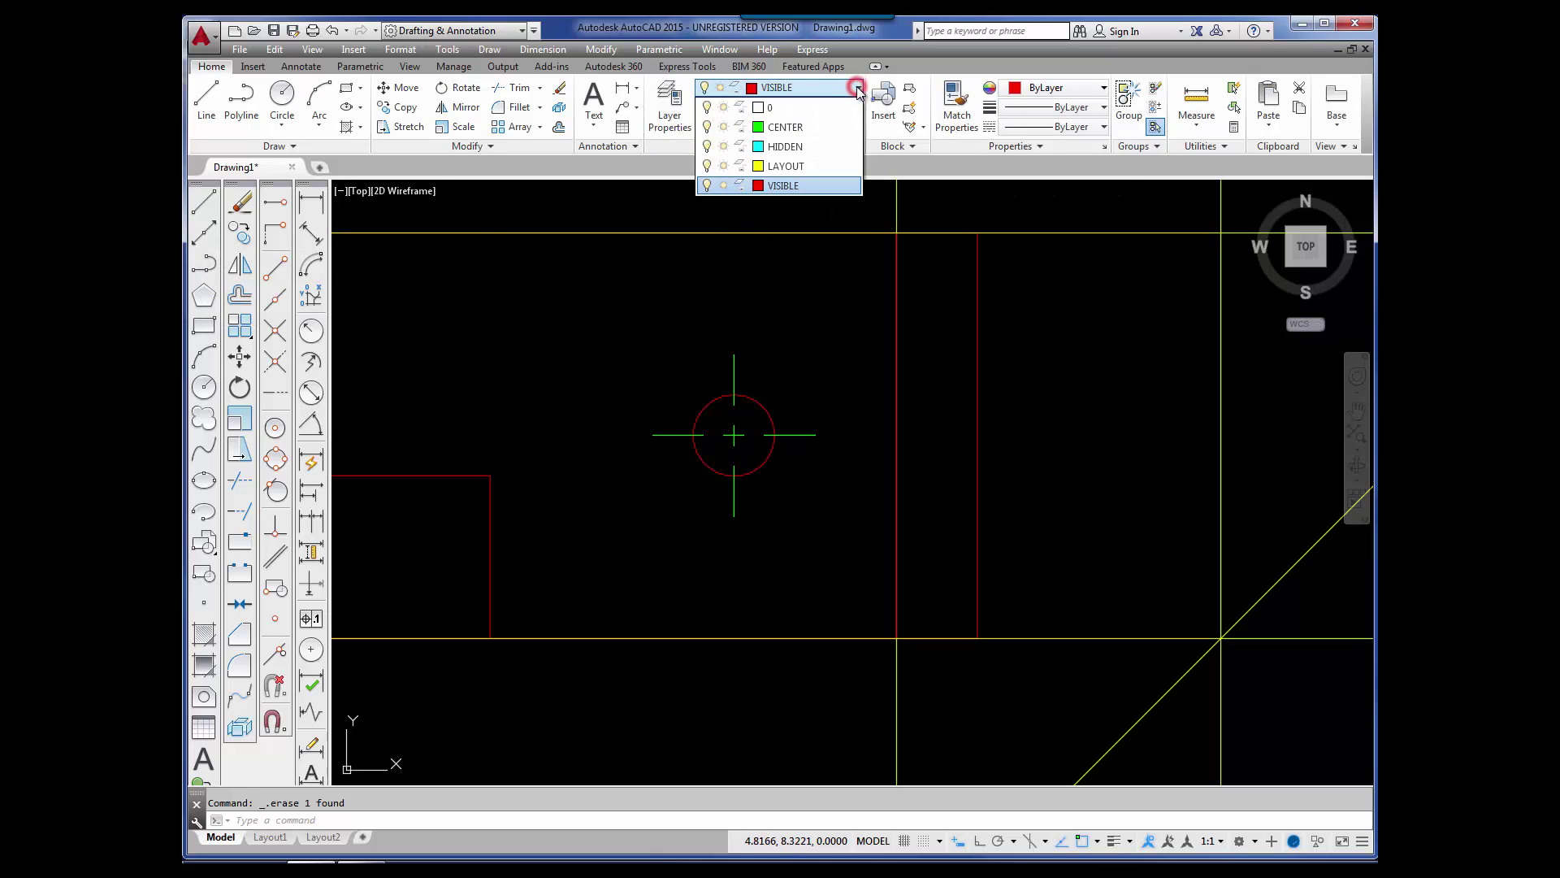
click(801, 166)
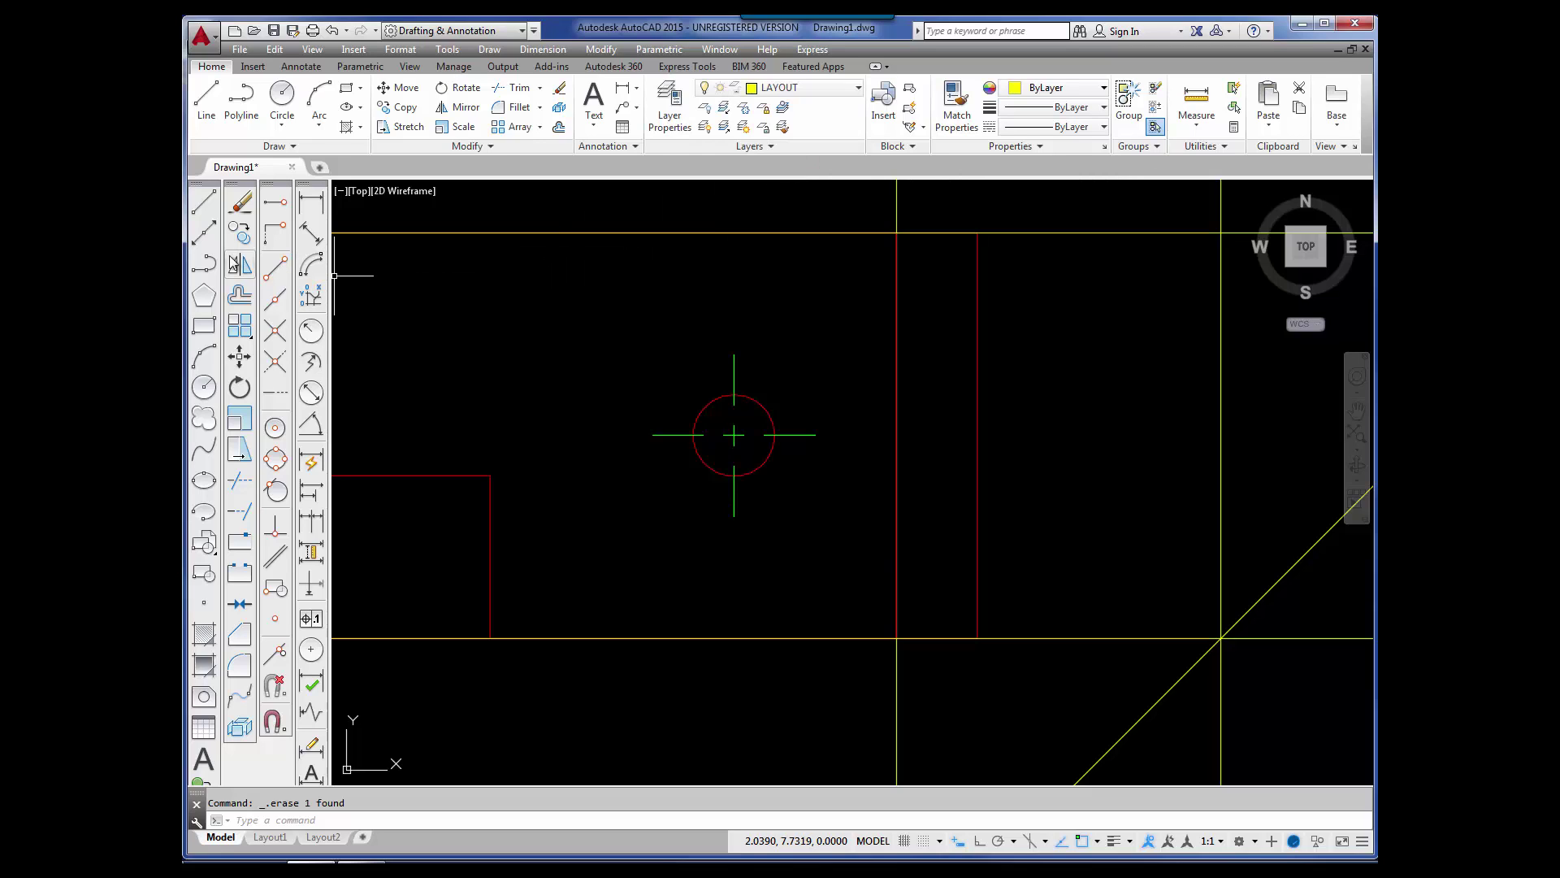
click(203, 232)
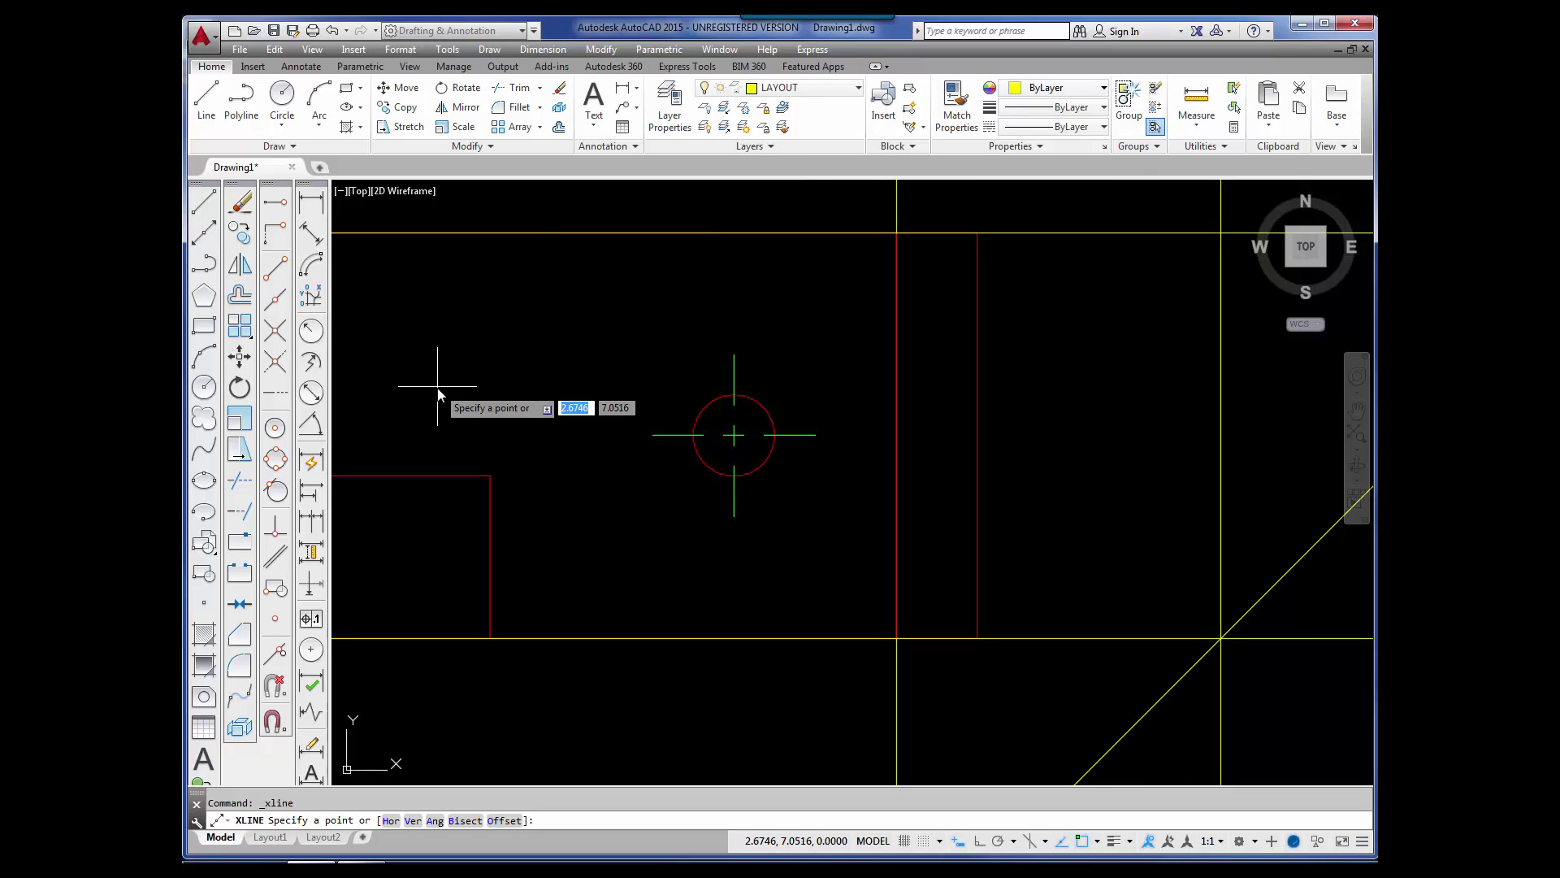
text(H)
key(Return)
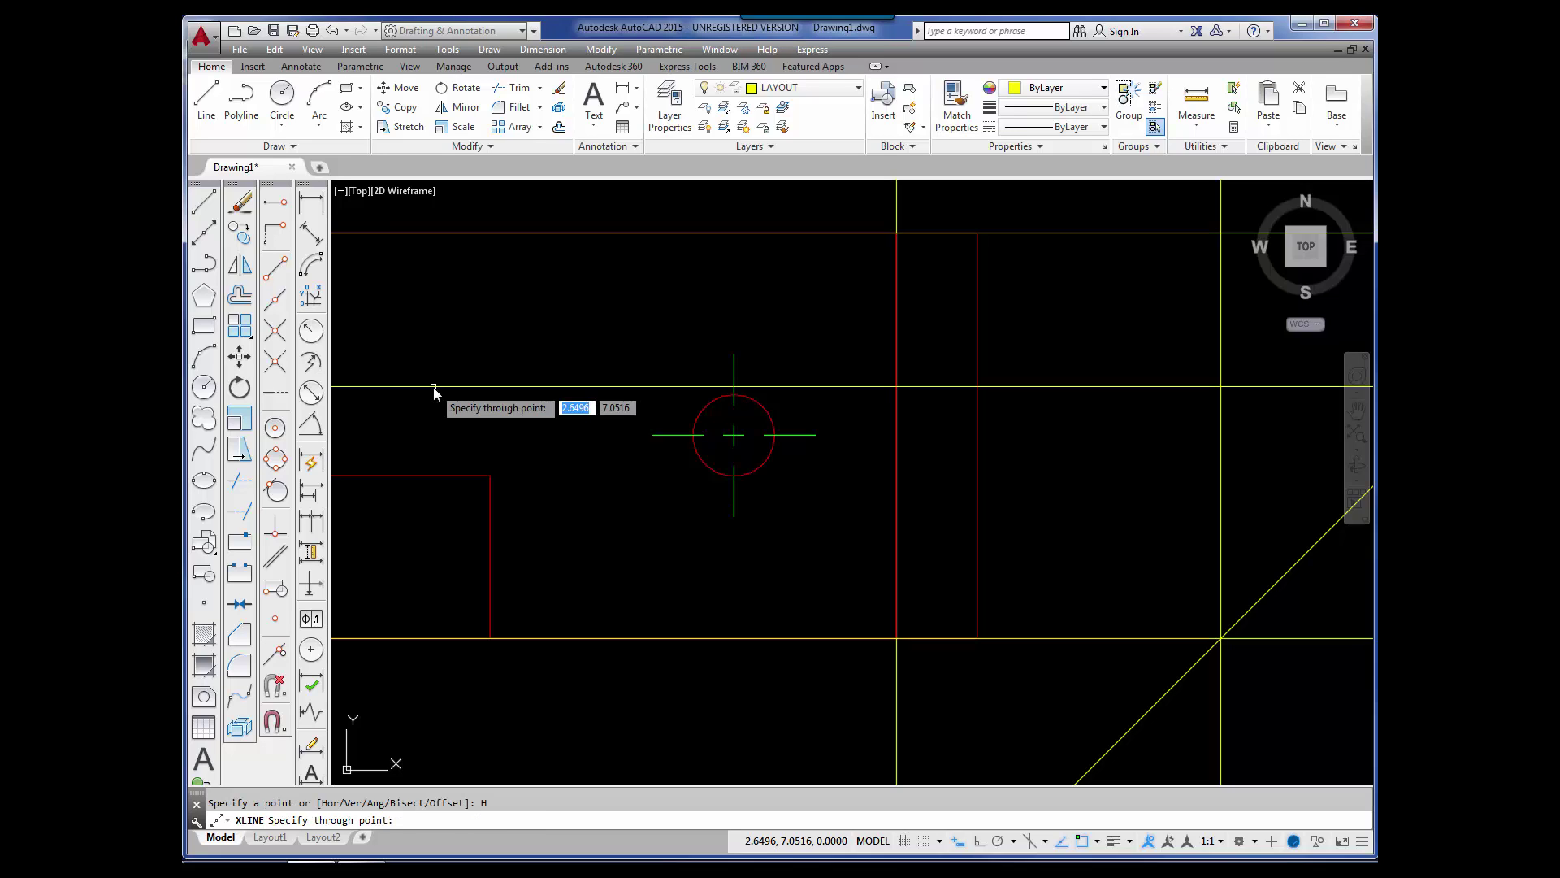
click(733, 395)
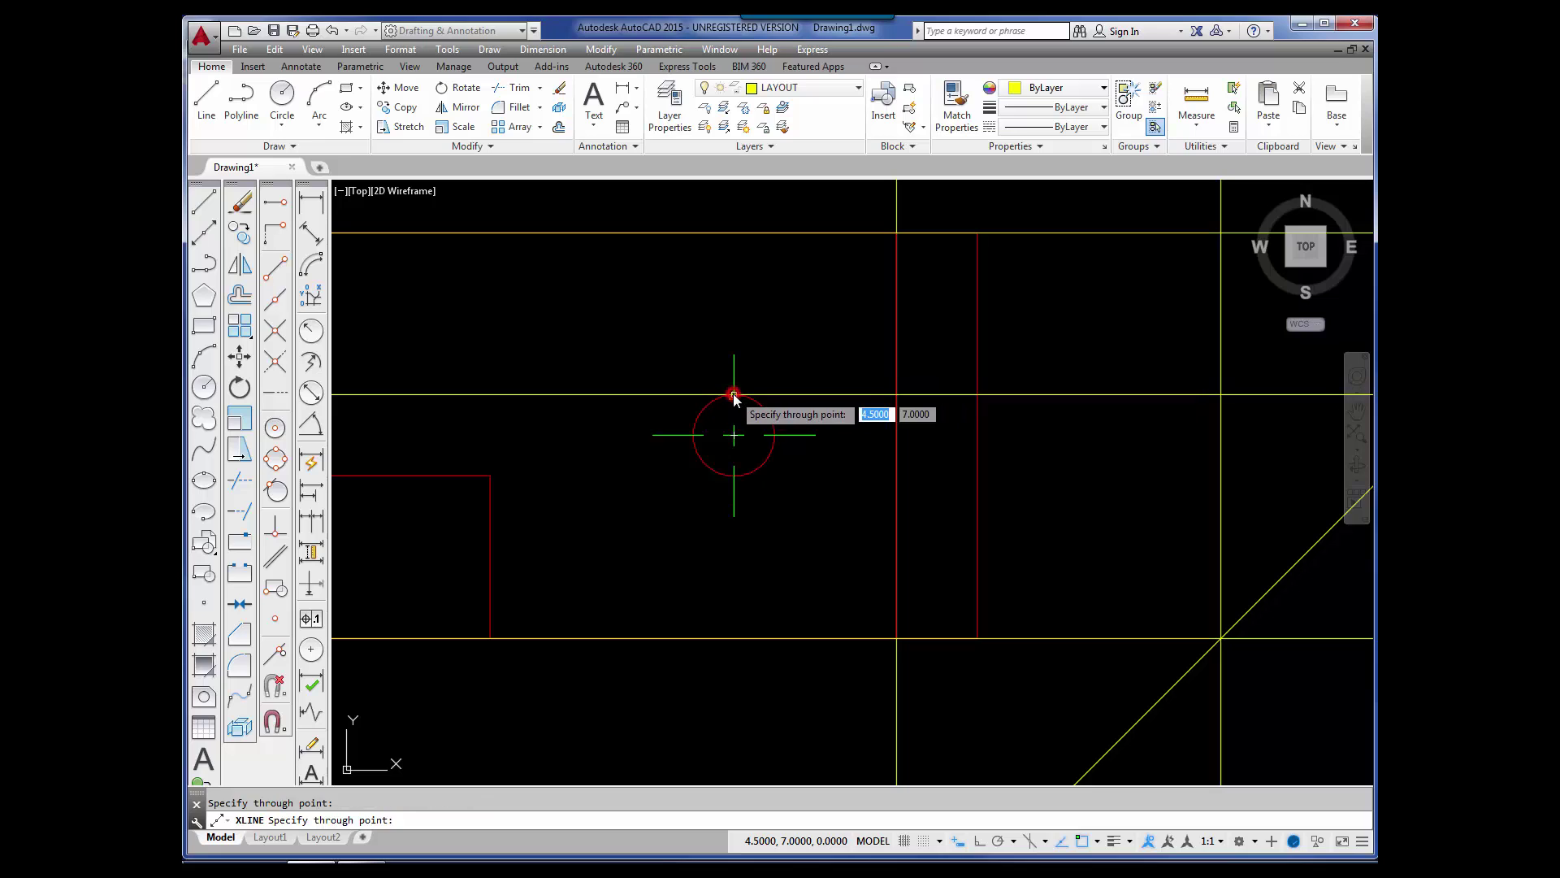
click(733, 480)
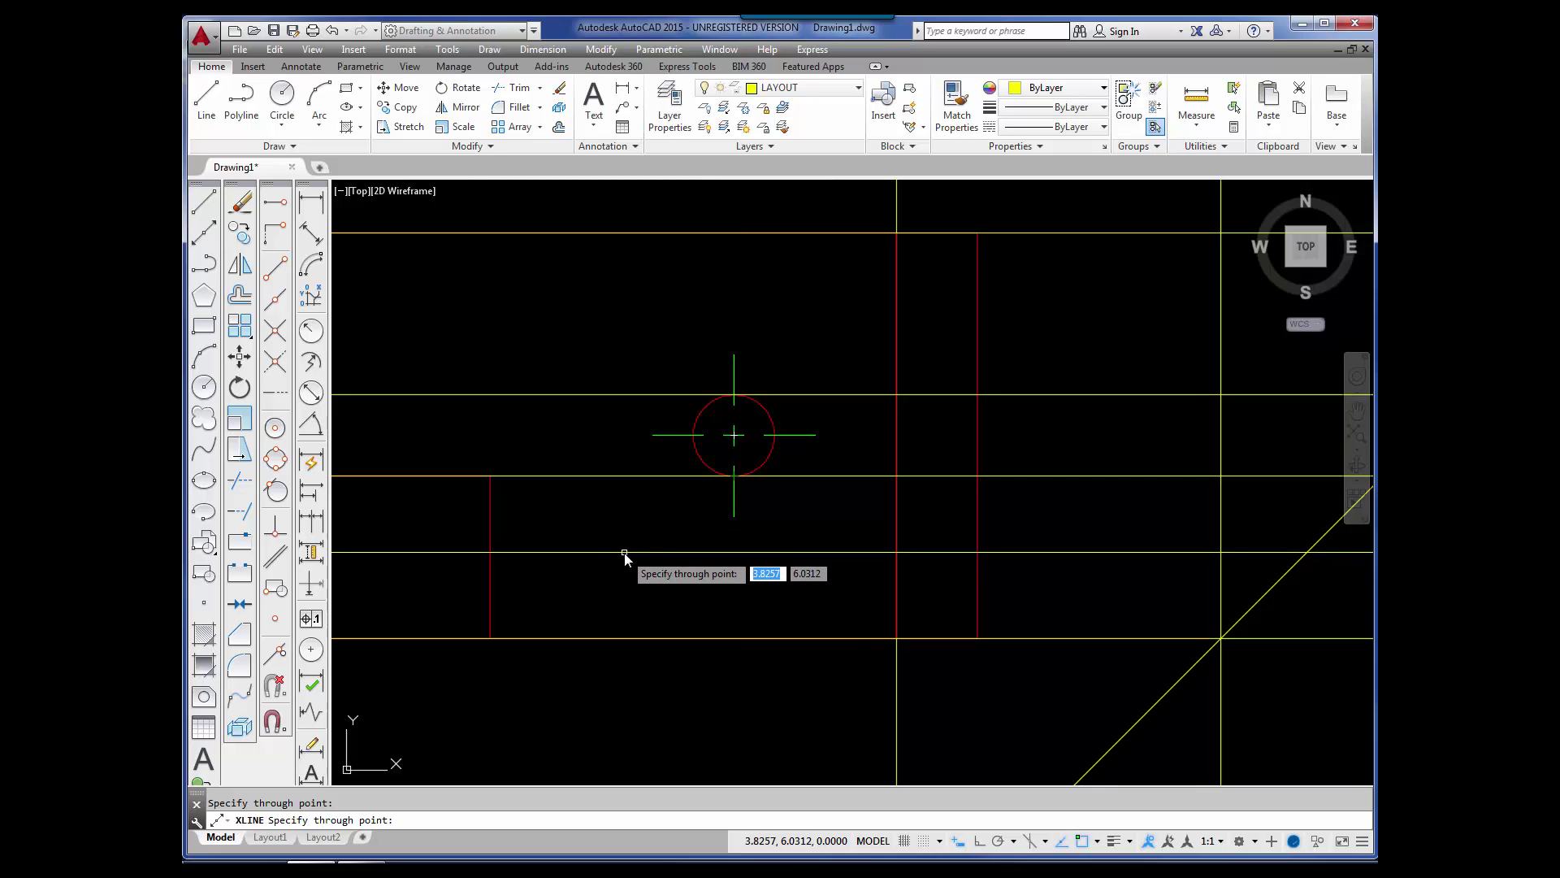
click(818, 438)
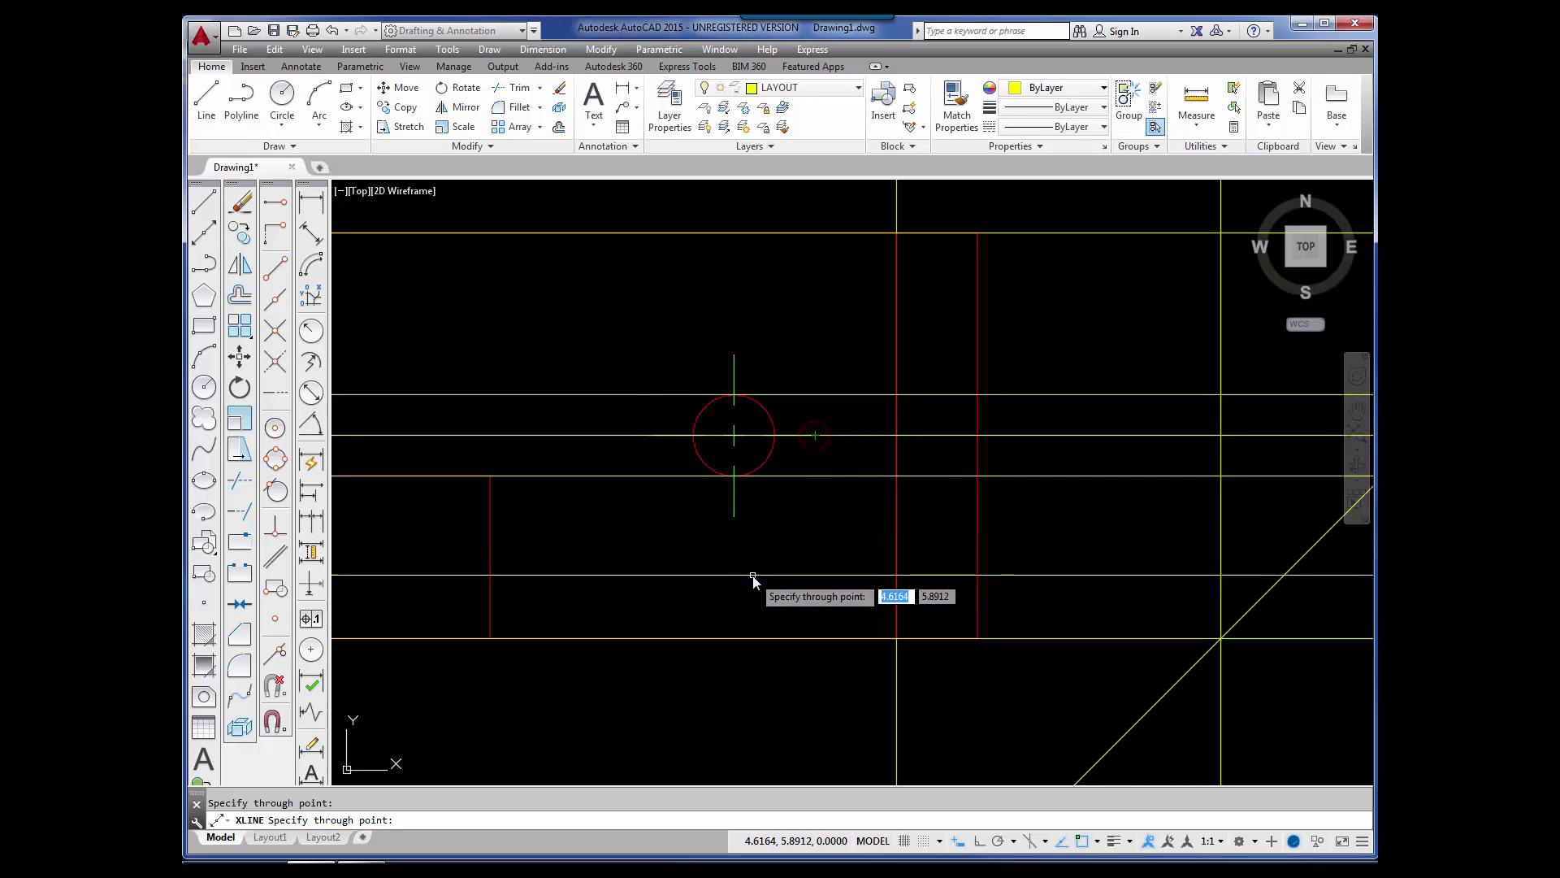
key(Return)
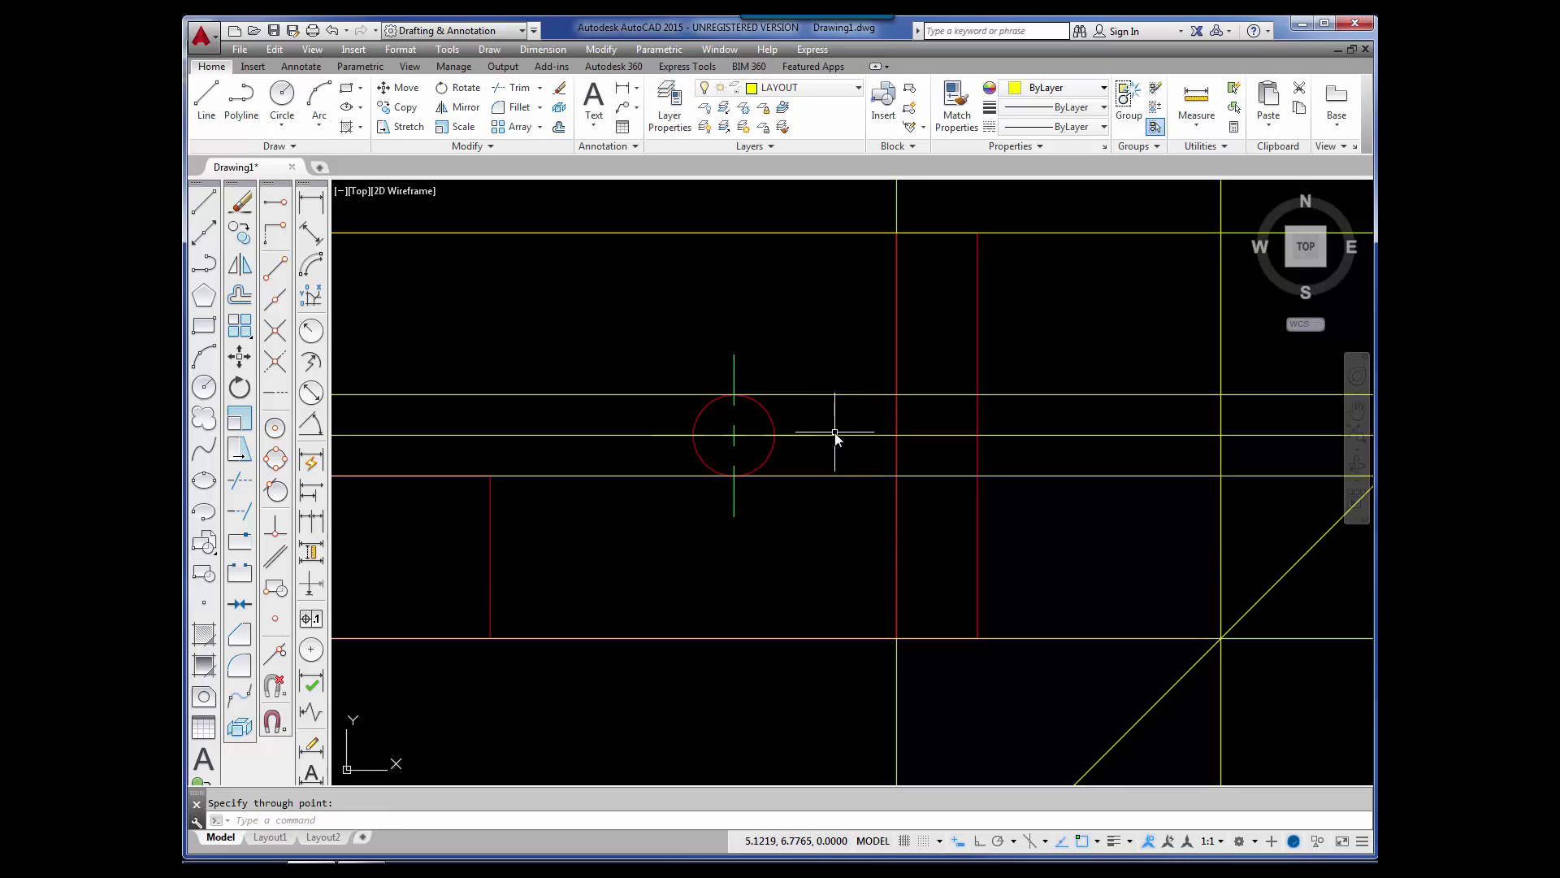
Step: Draw vertical construction lines through the points where the small circle's three horizontal projection lines cross the 45-degree line
scroll(795, 443, down, 4)
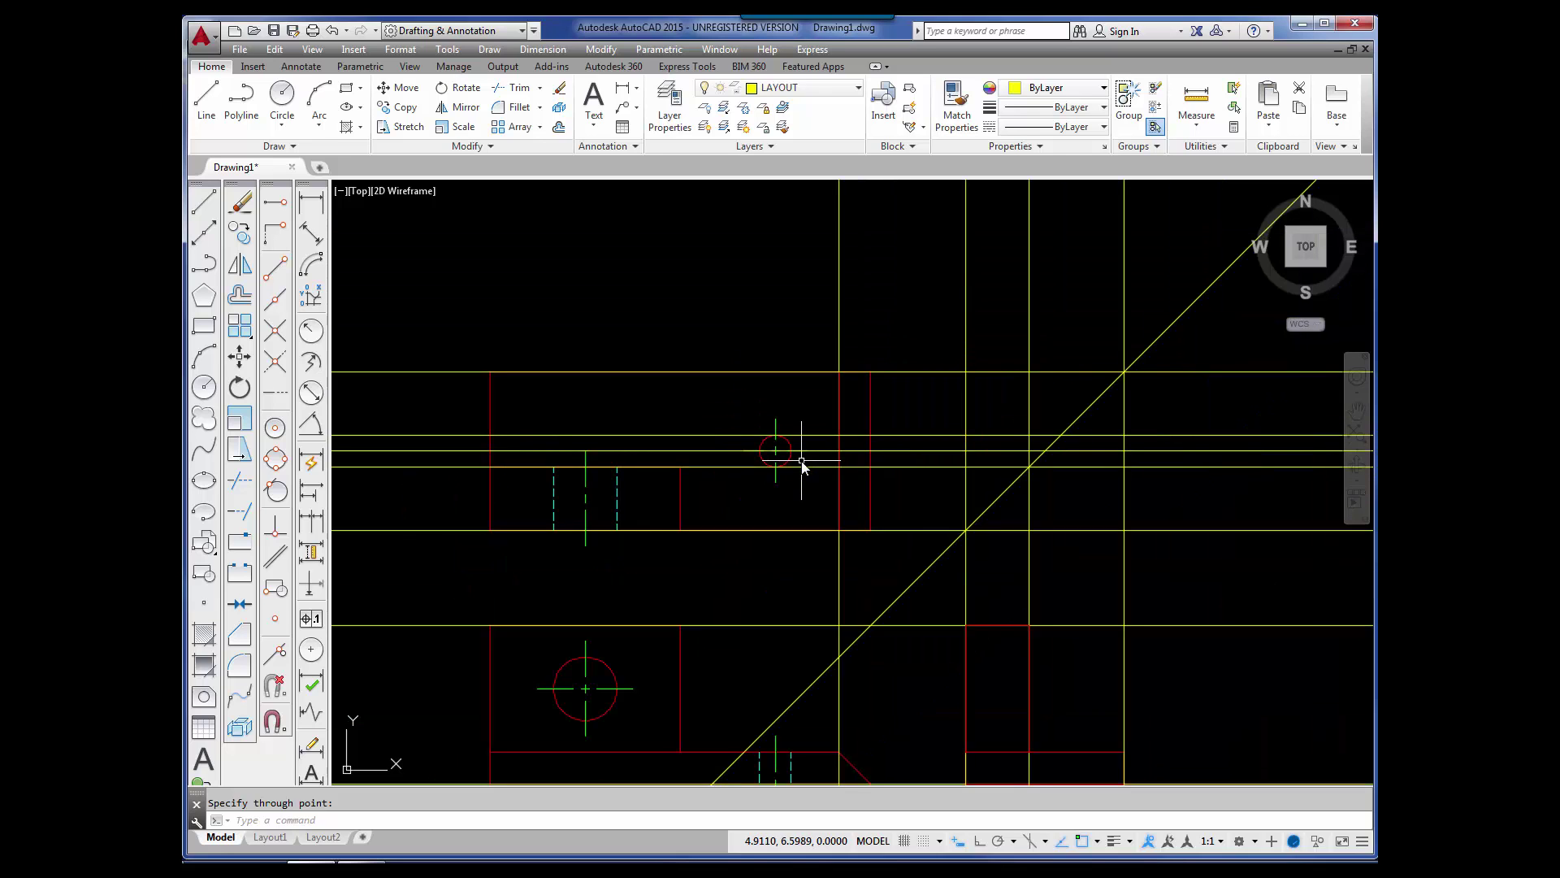
scroll(801, 463, down, 2)
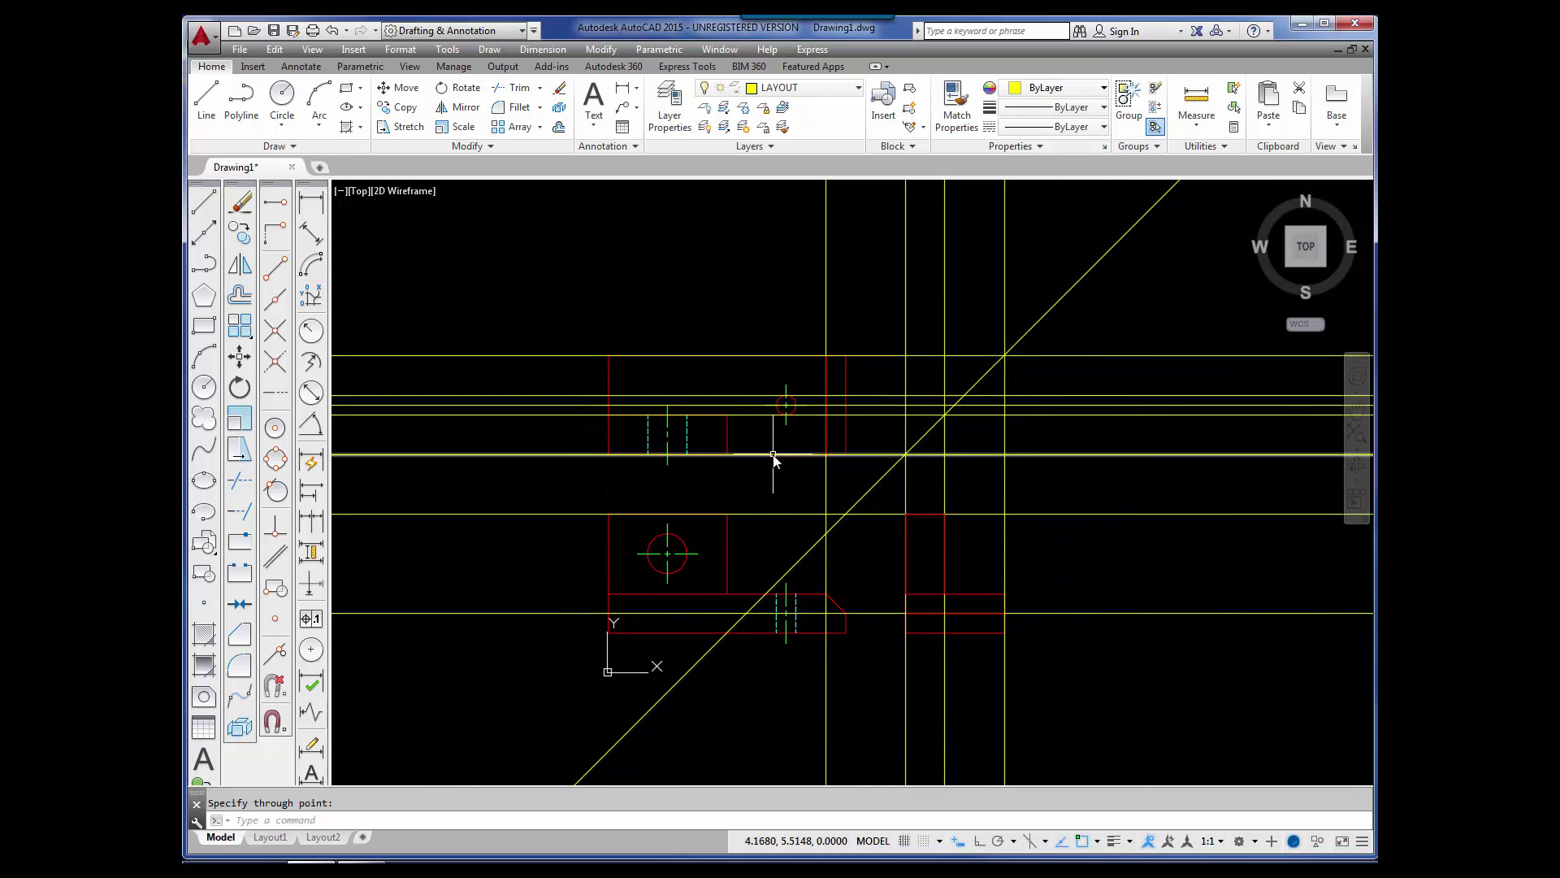
scroll(771, 487, up, 2)
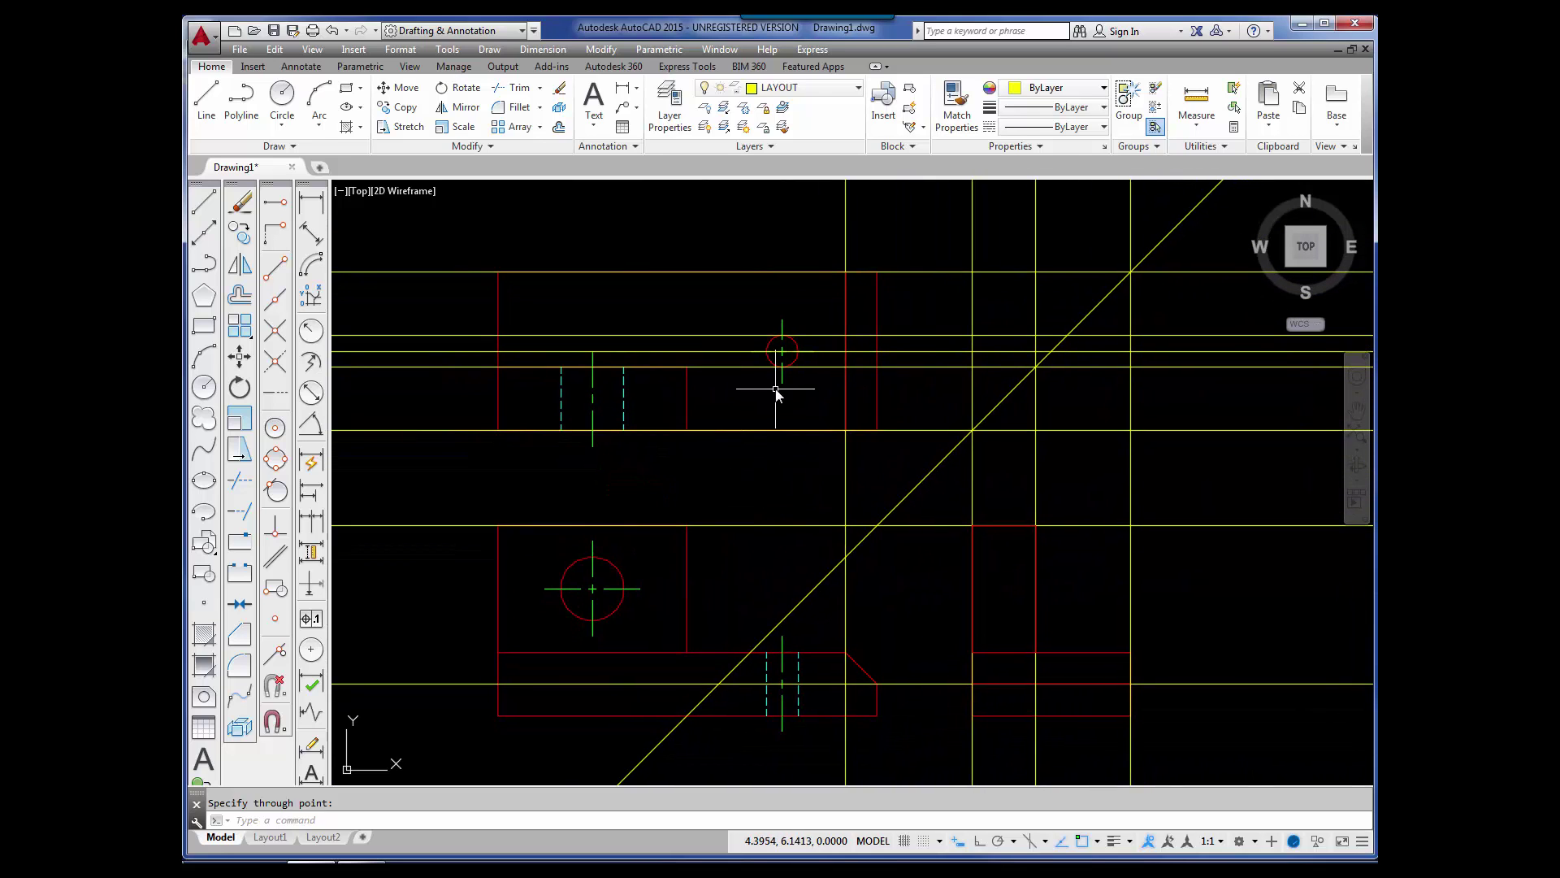
click(1047, 353)
click(203, 235)
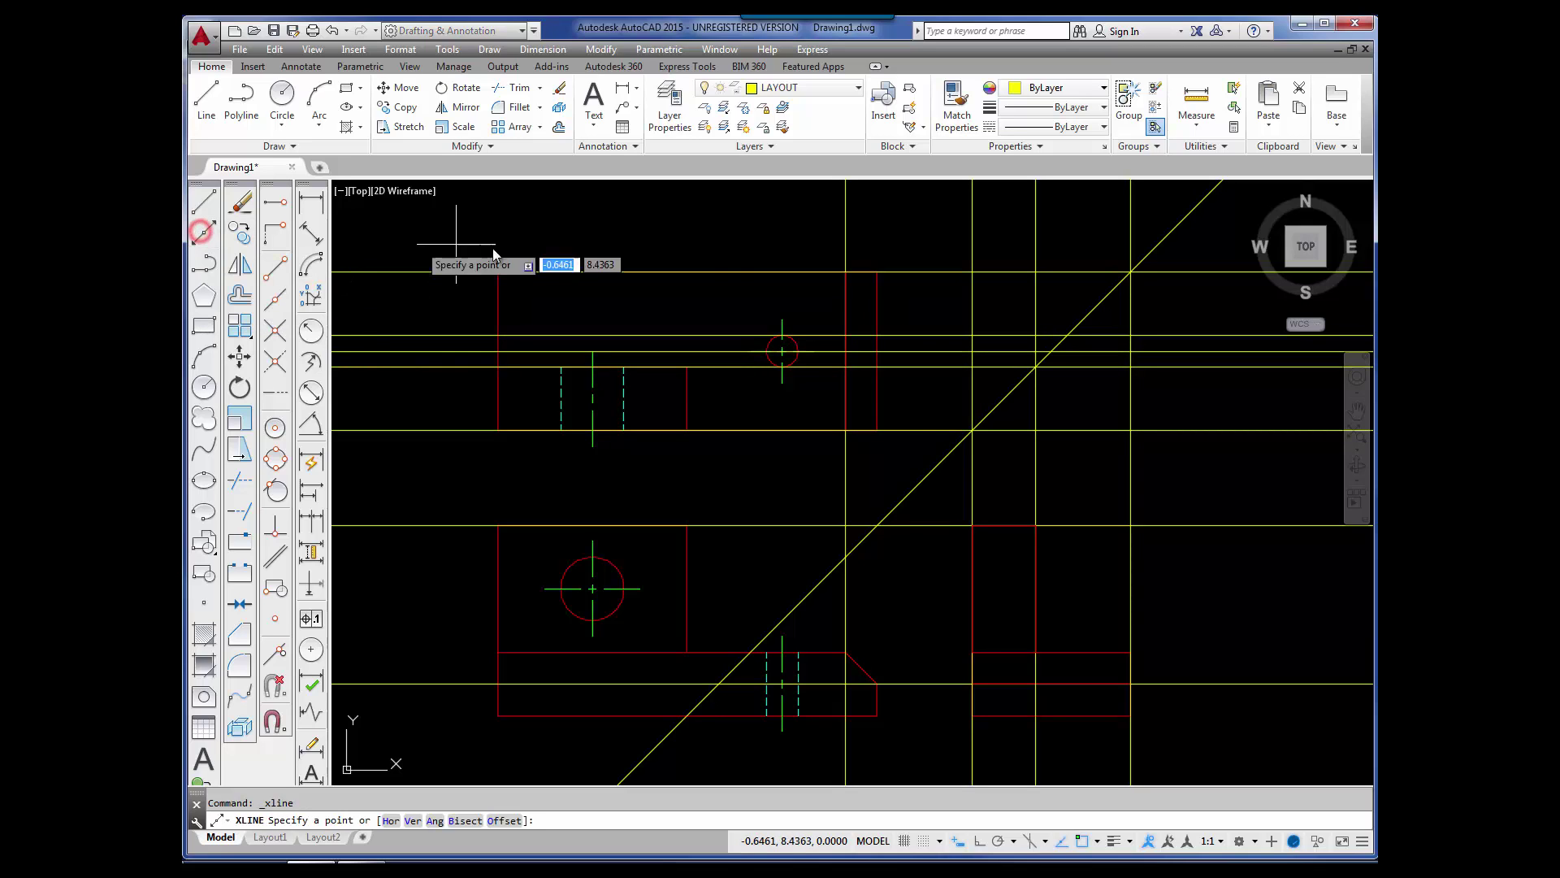
text(V)
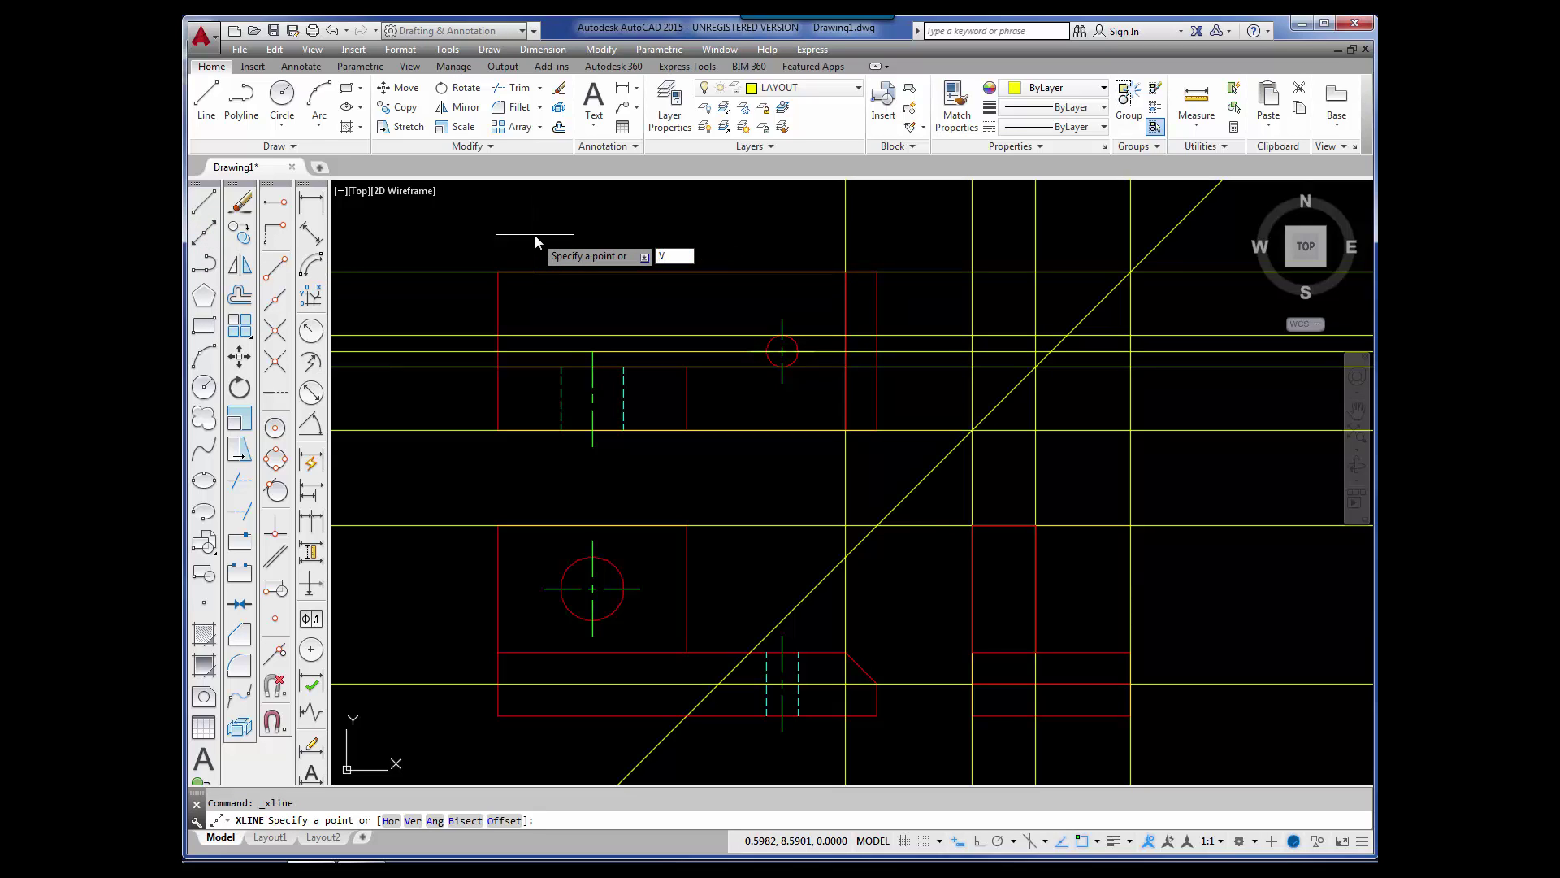
key(Return)
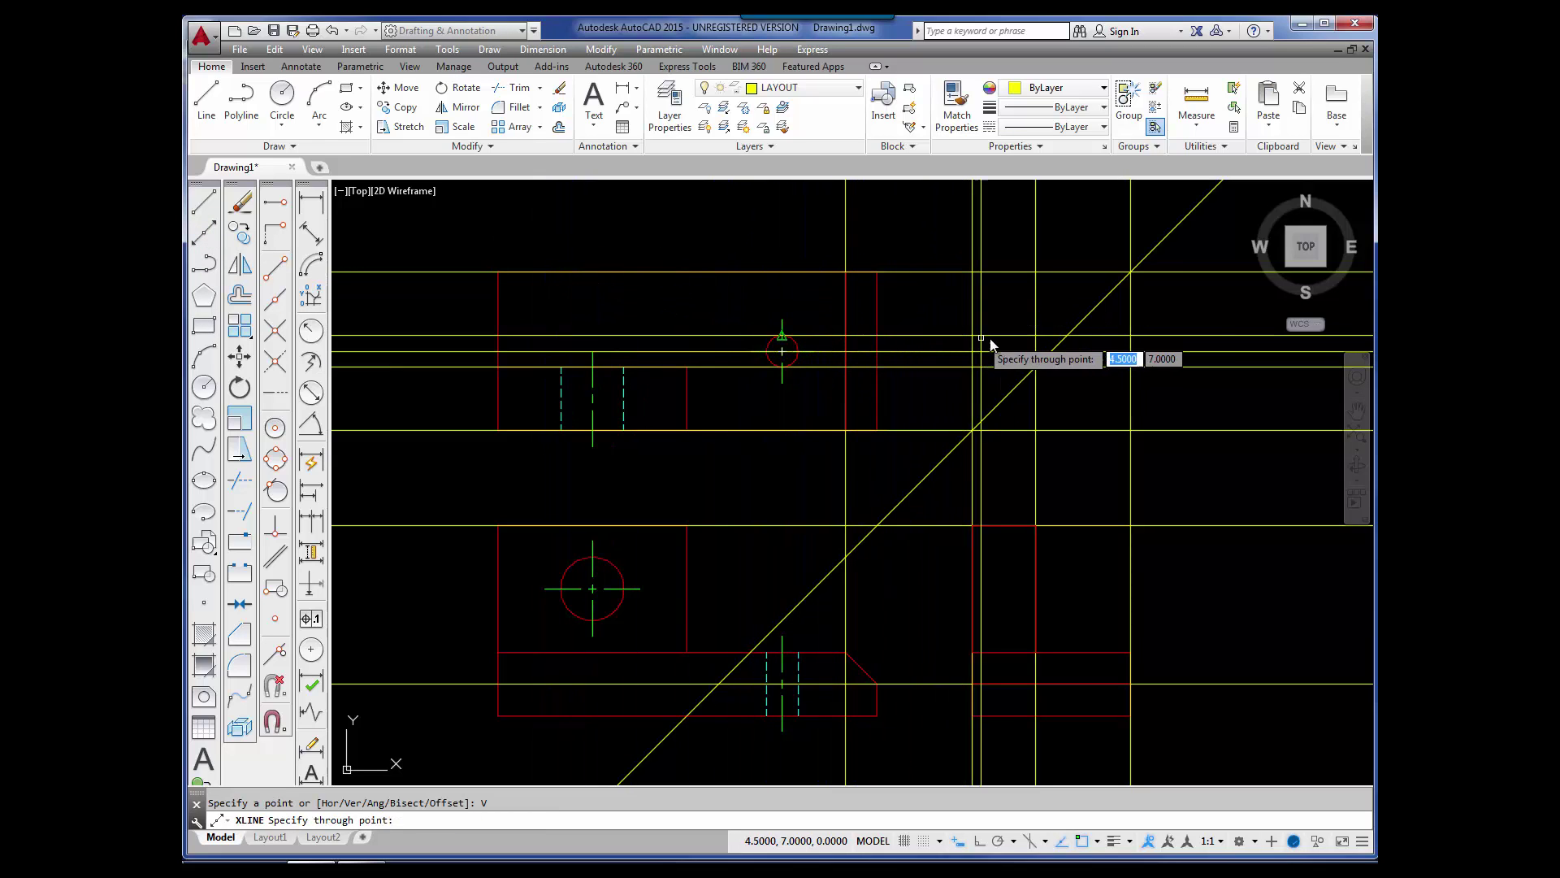
click(1067, 338)
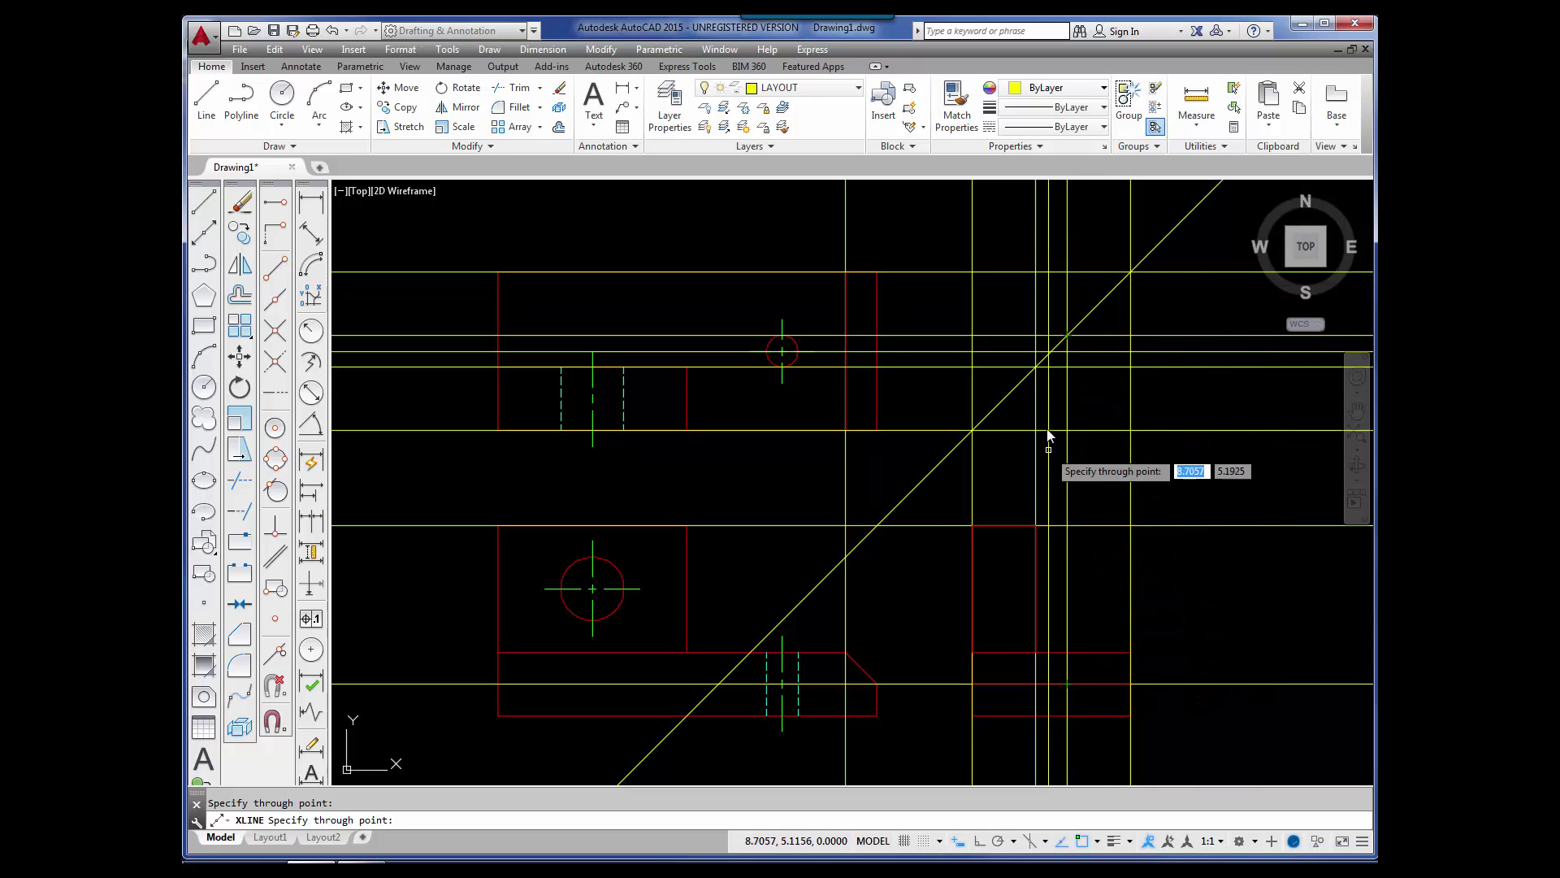
click(1035, 367)
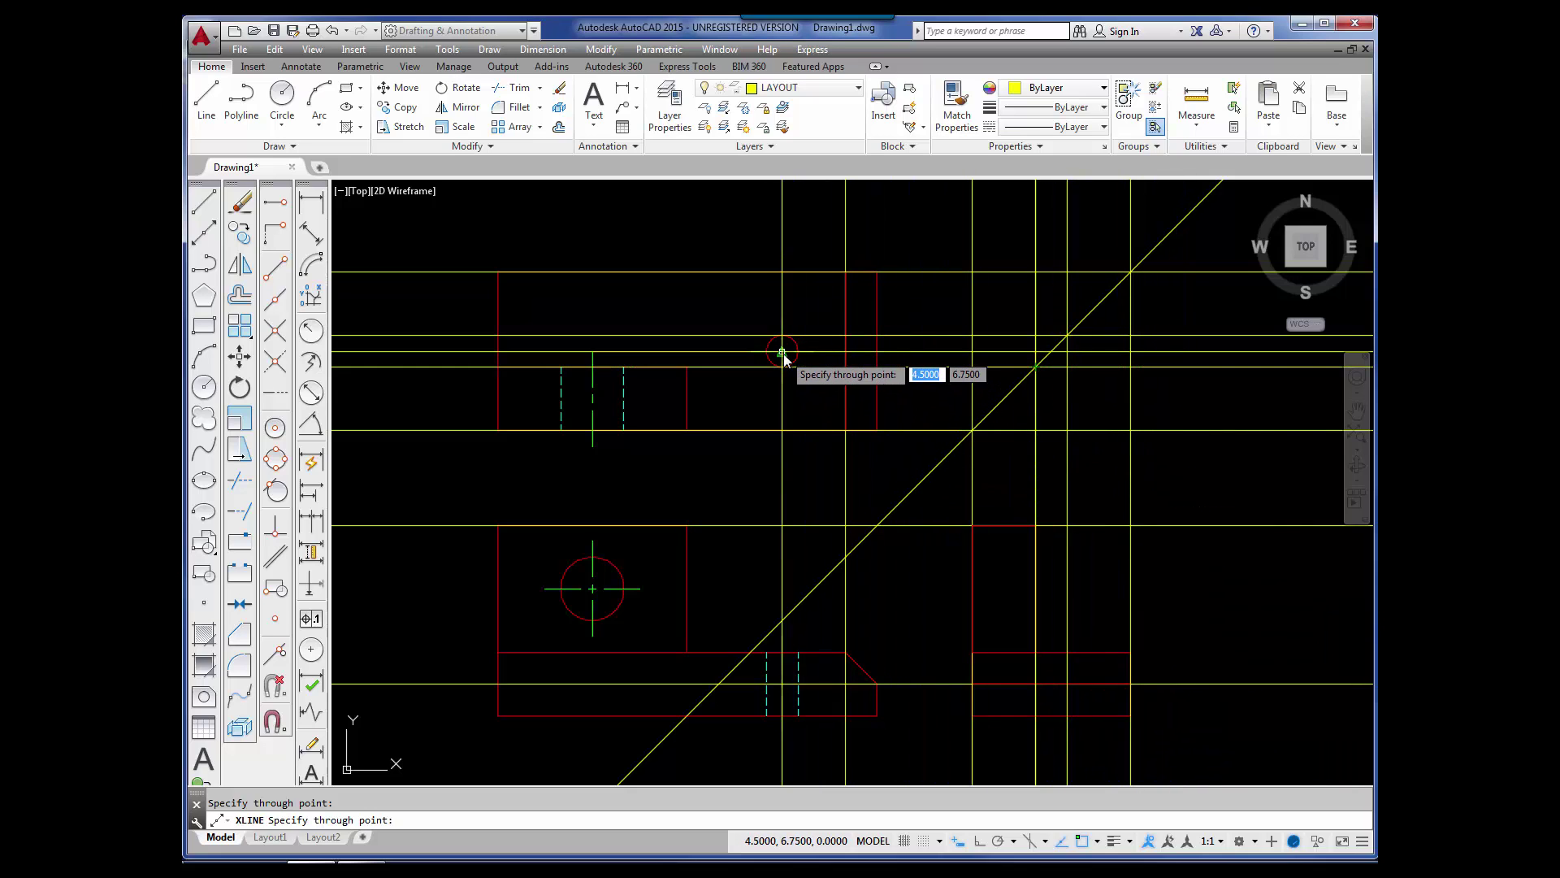
click(1051, 352)
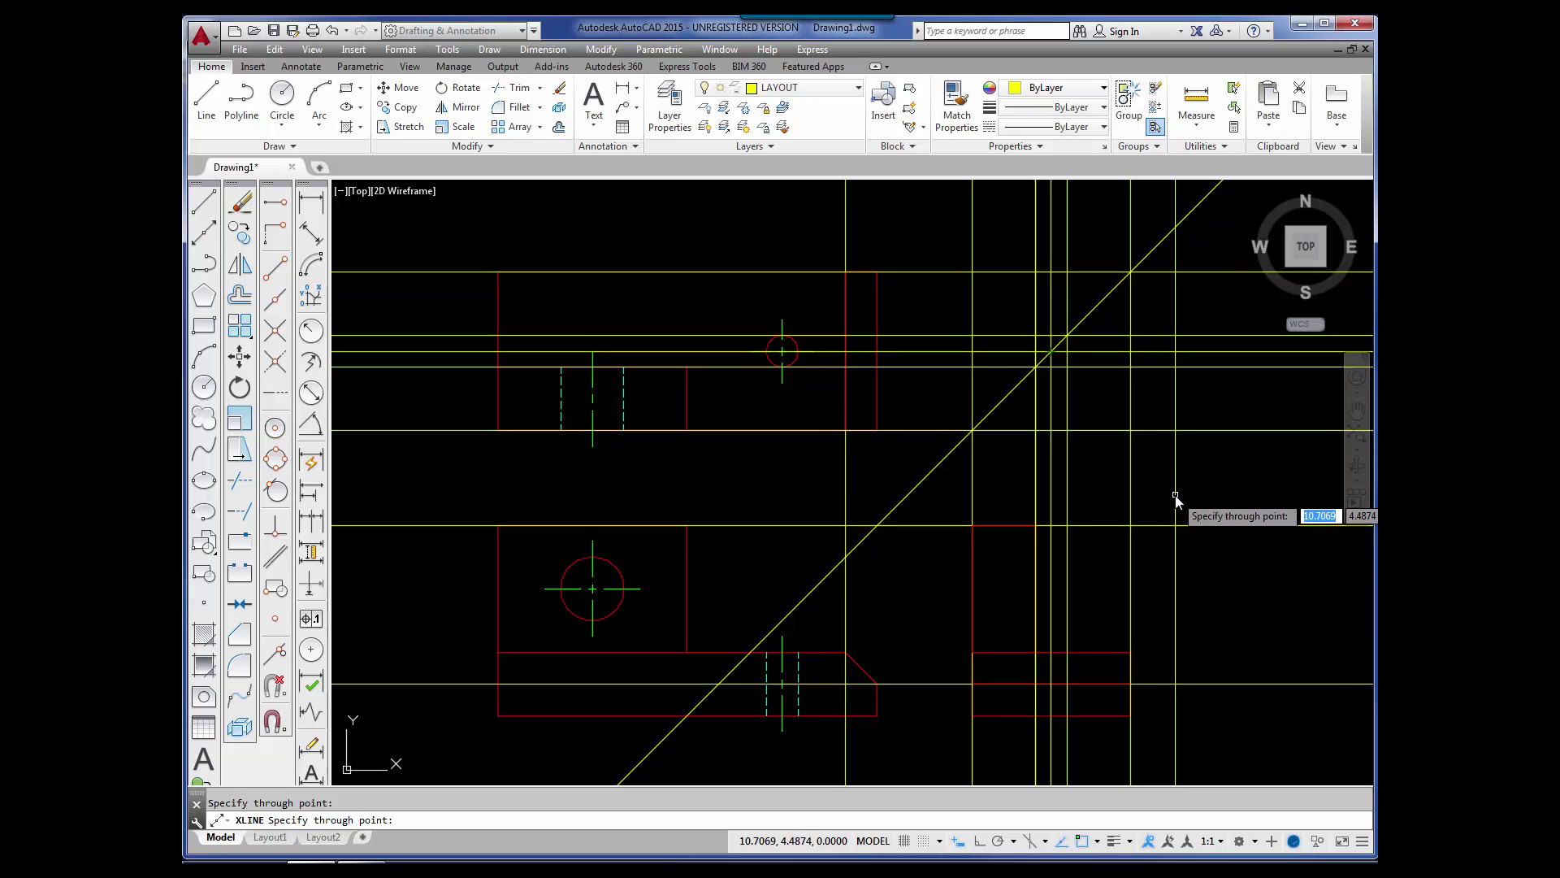
key(Return)
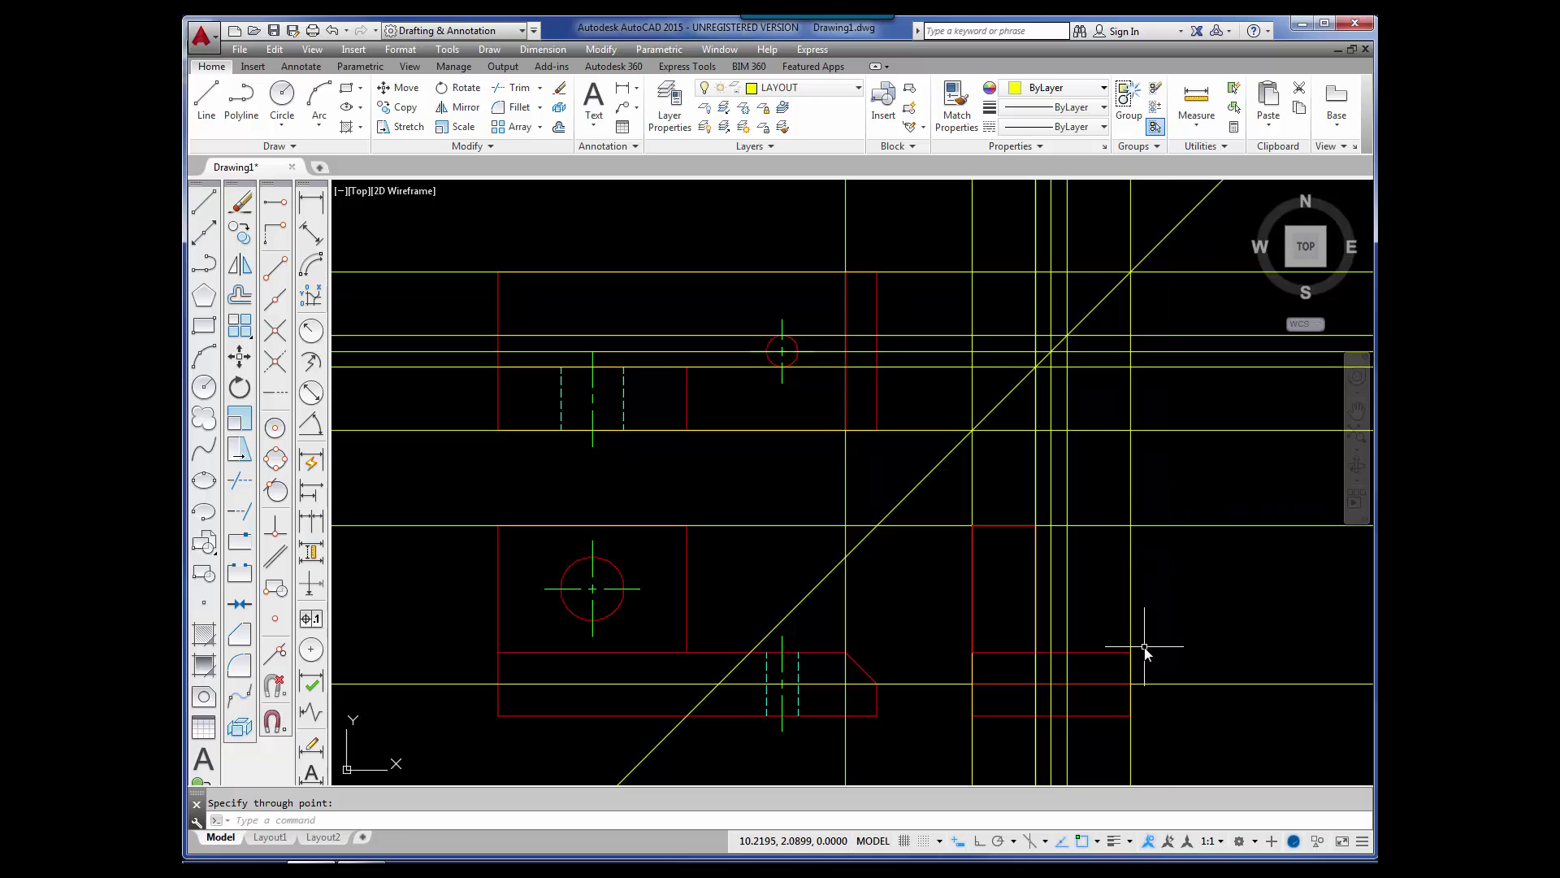
Step: On the HIDDEN layer, draw the small hole's two vertical edges across the side view's base rectangle along the outer projection lines
click(860, 87)
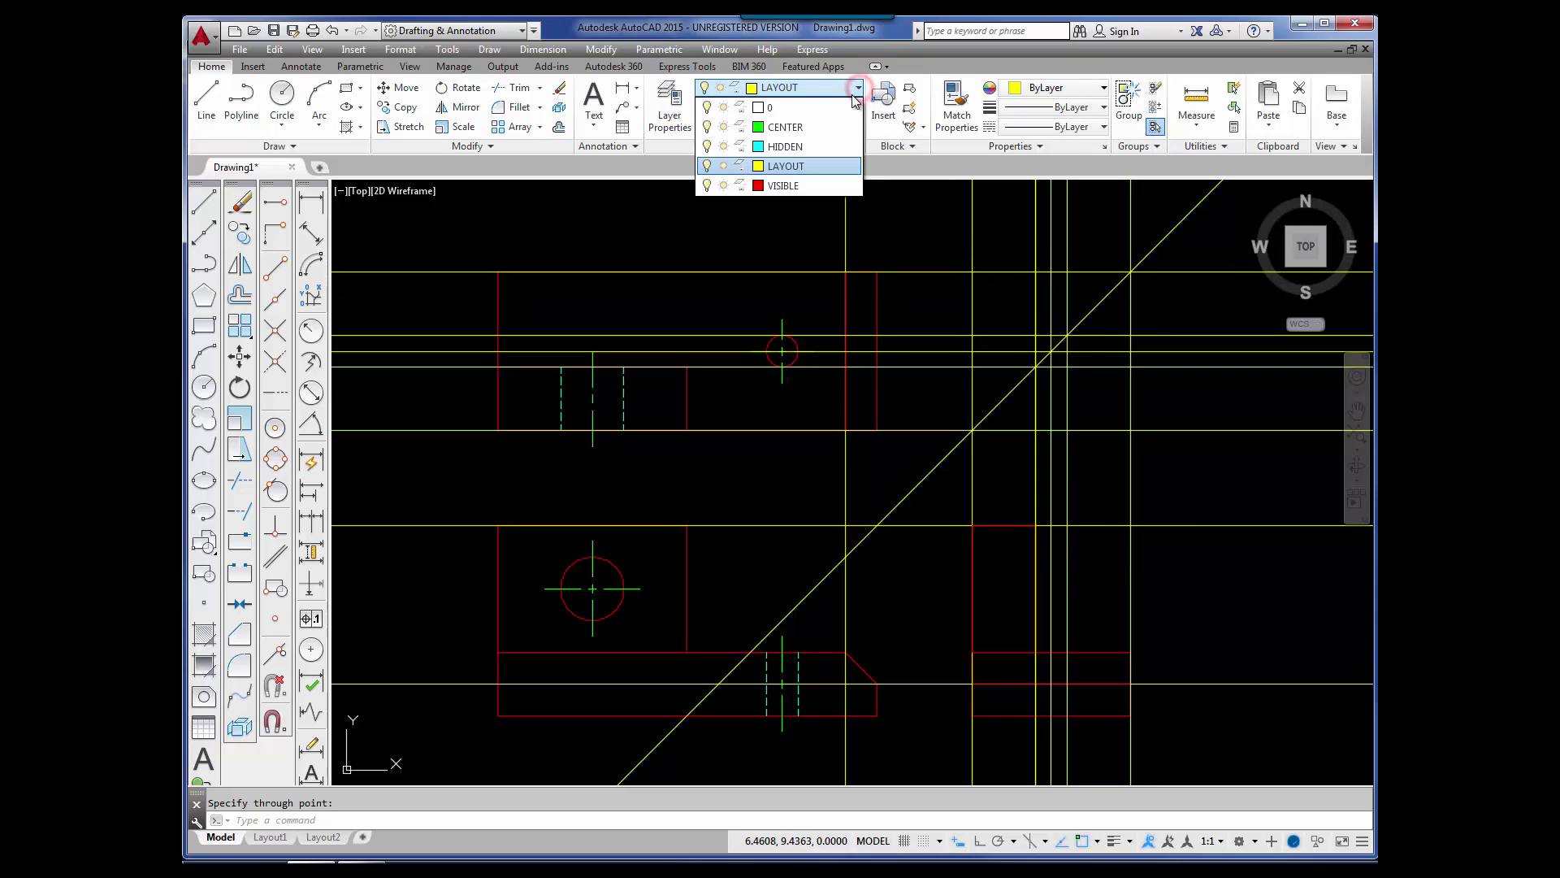
click(803, 147)
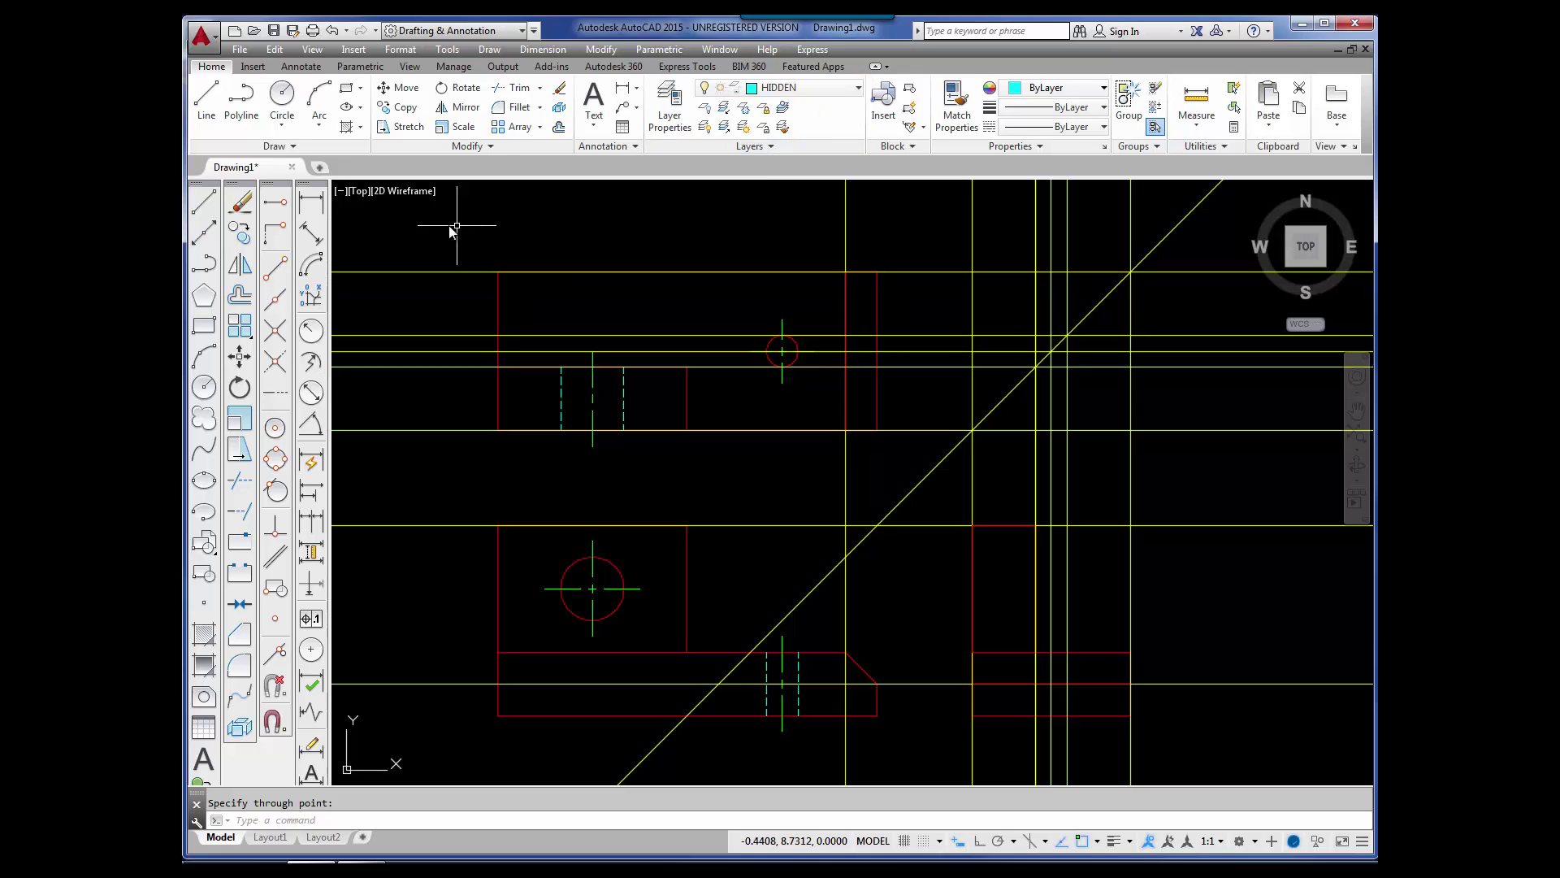
click(204, 205)
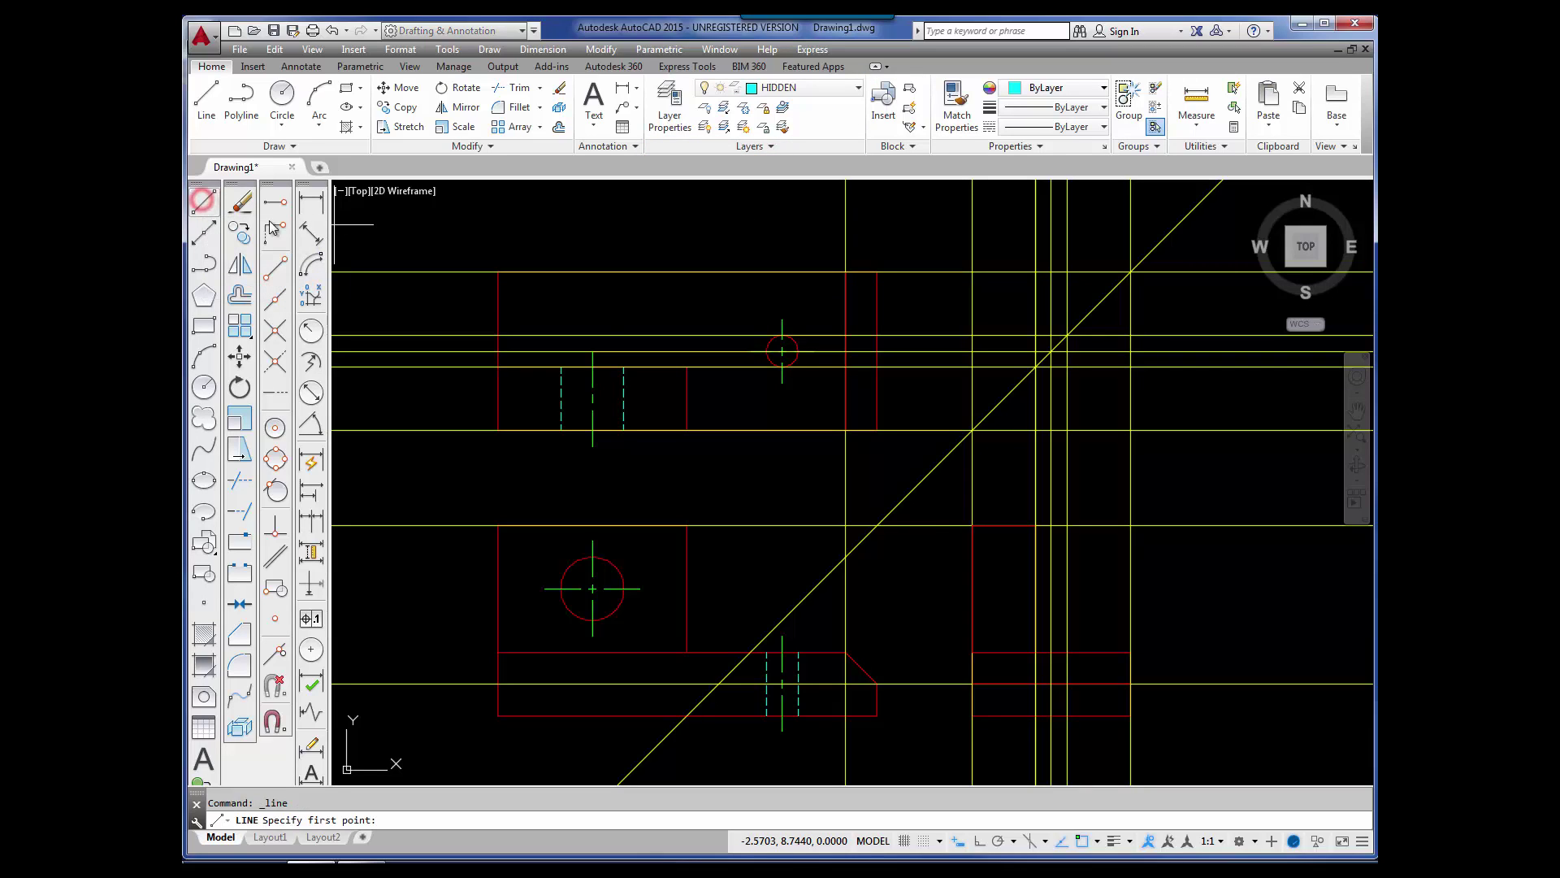
click(1033, 715)
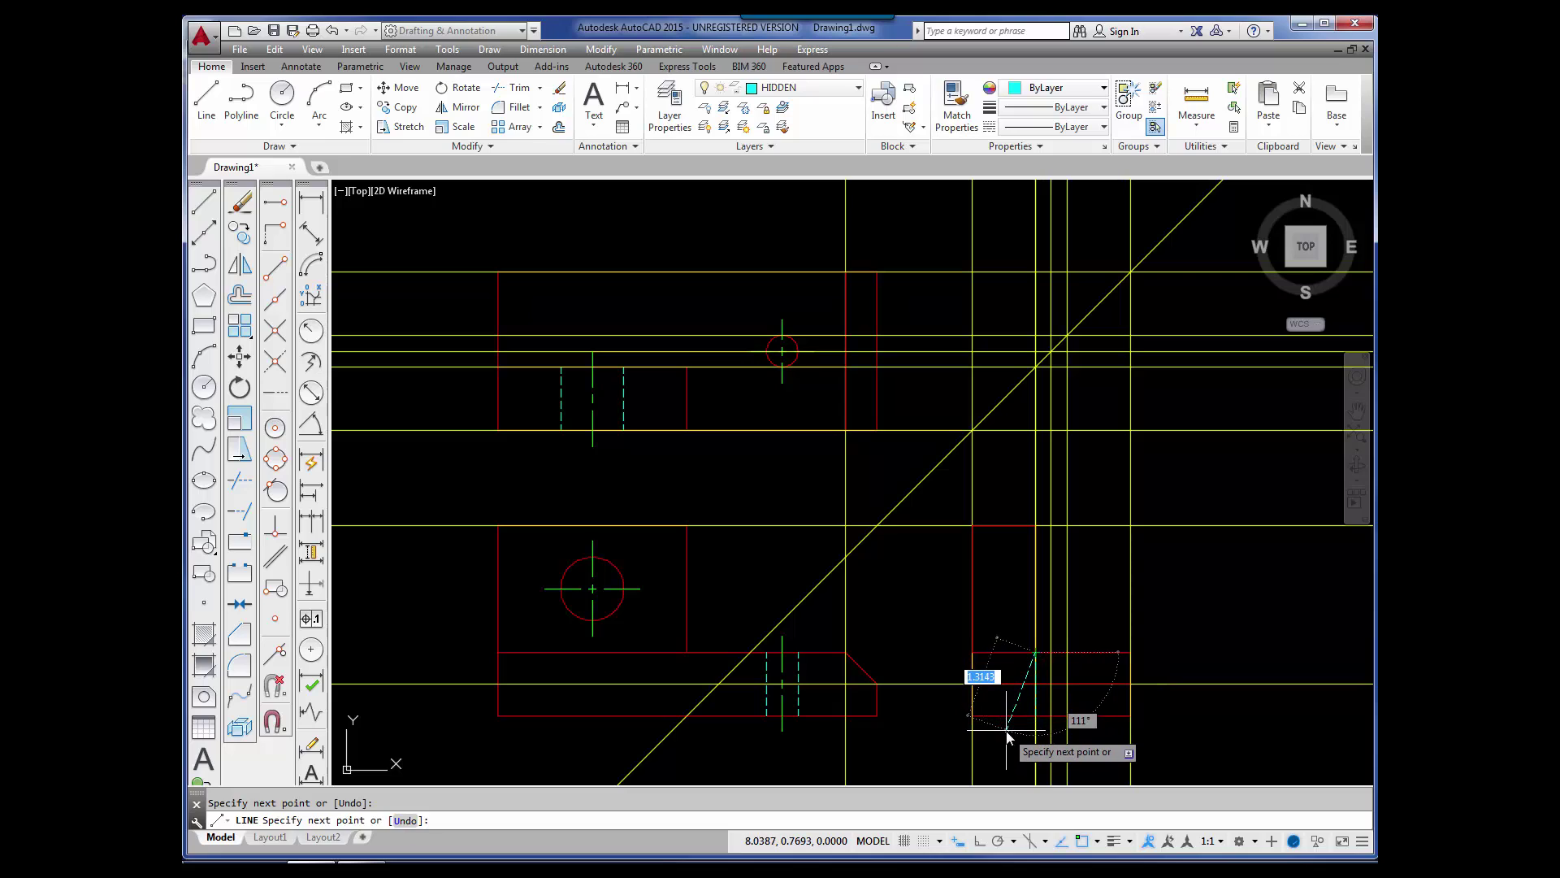
key(Return)
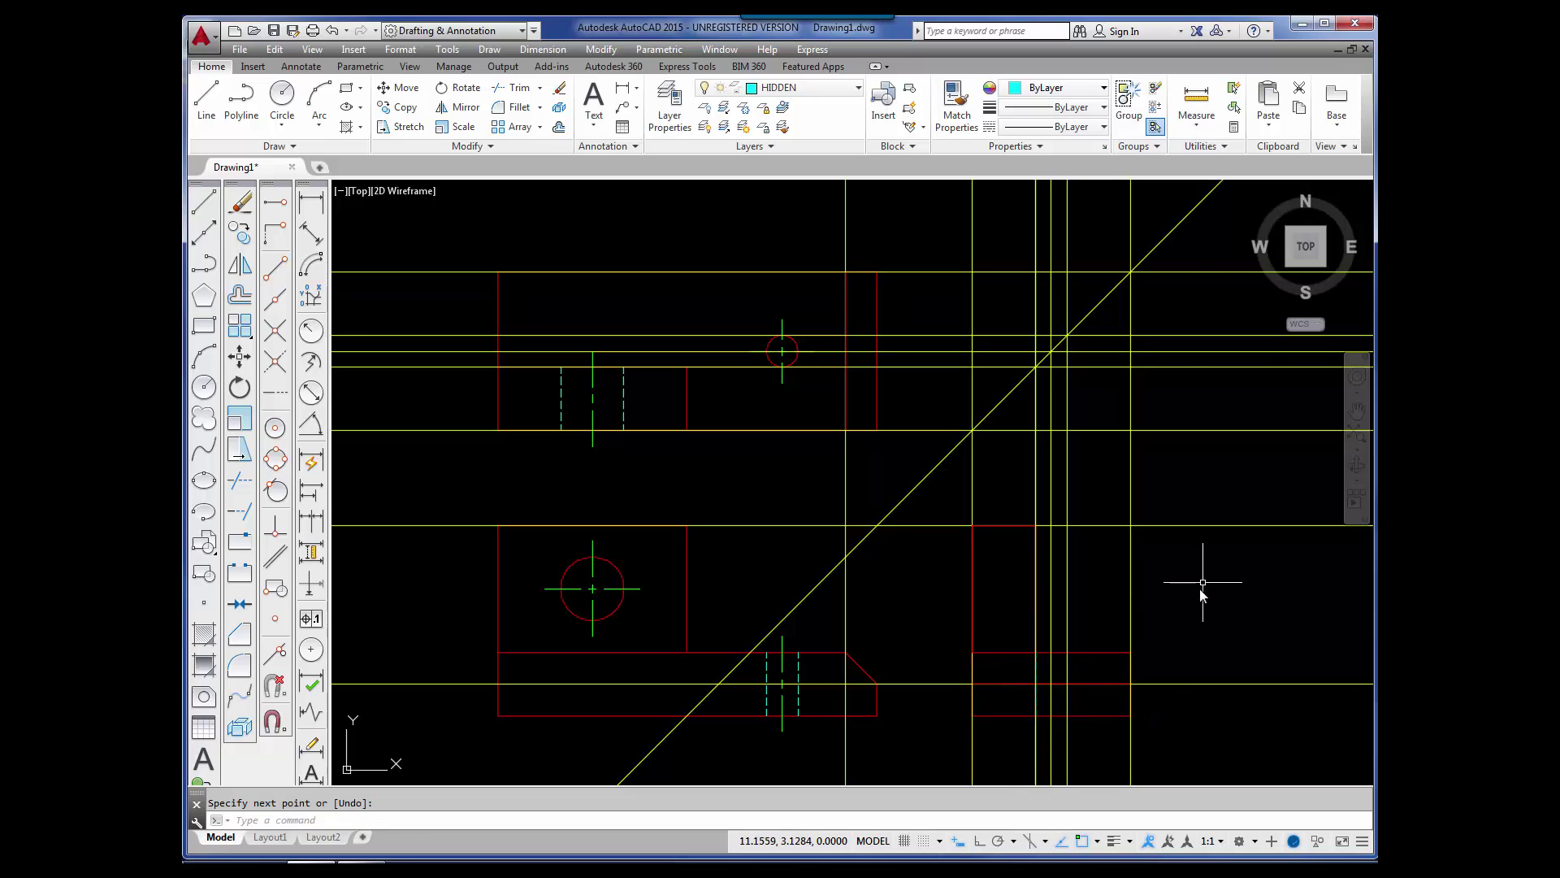
key(Return)
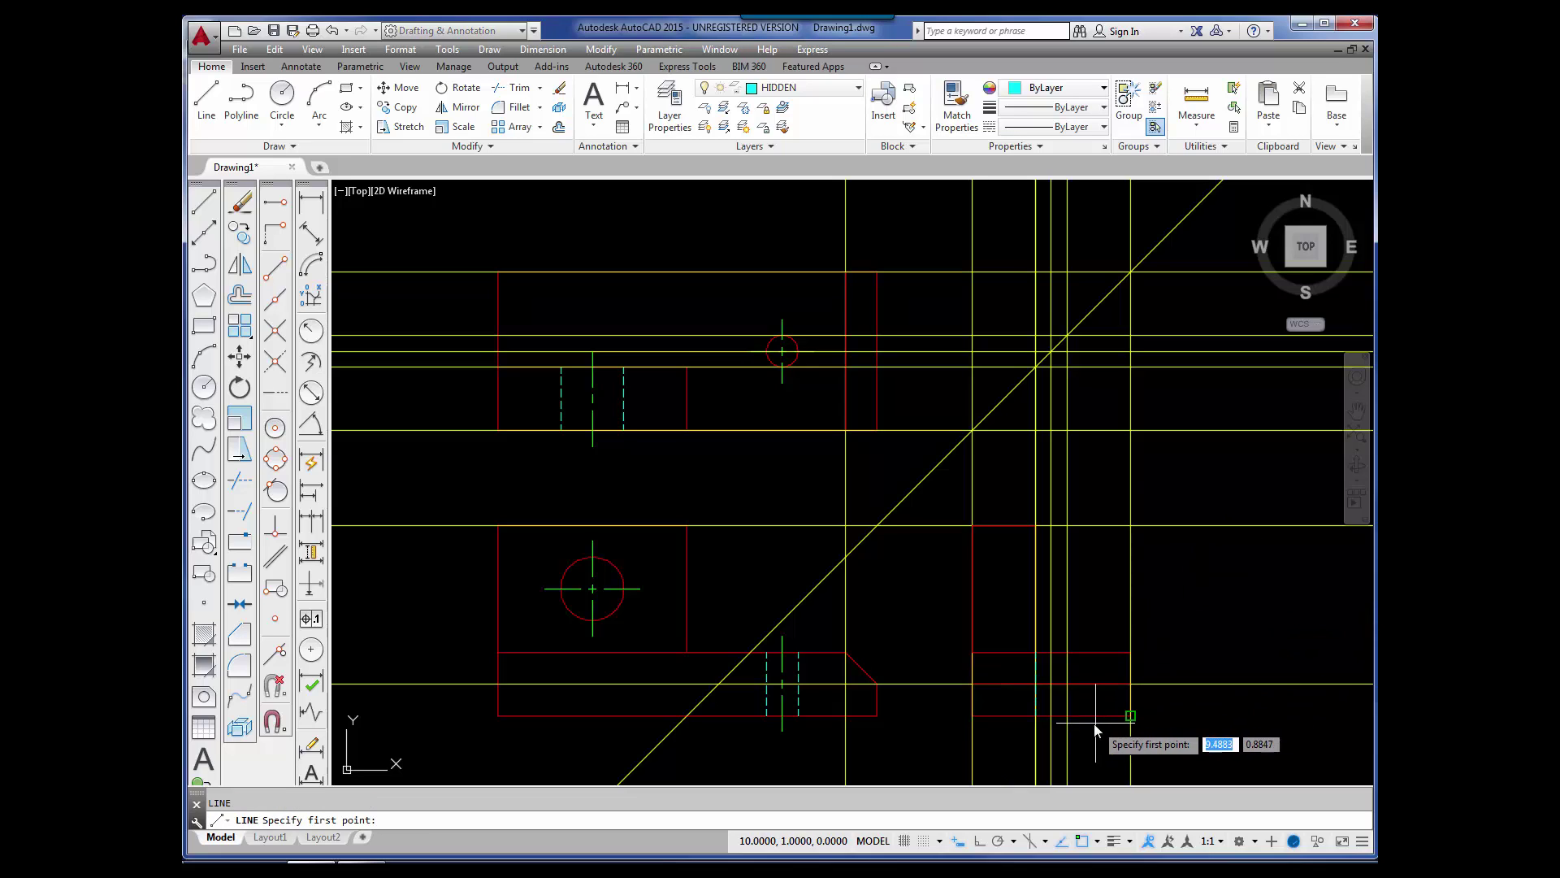
click(1069, 721)
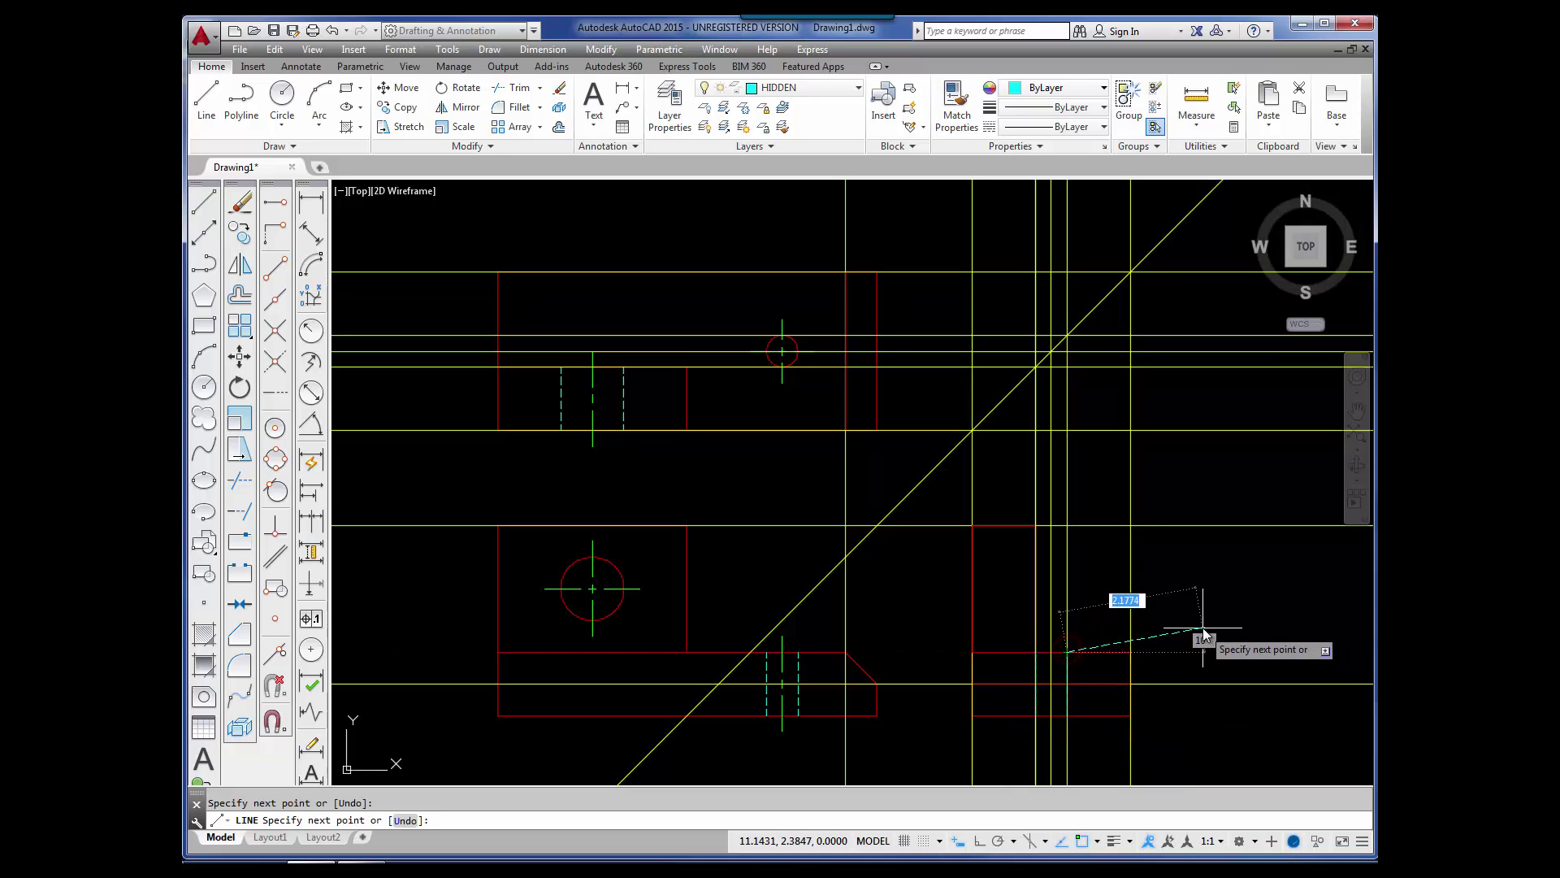
key(Return)
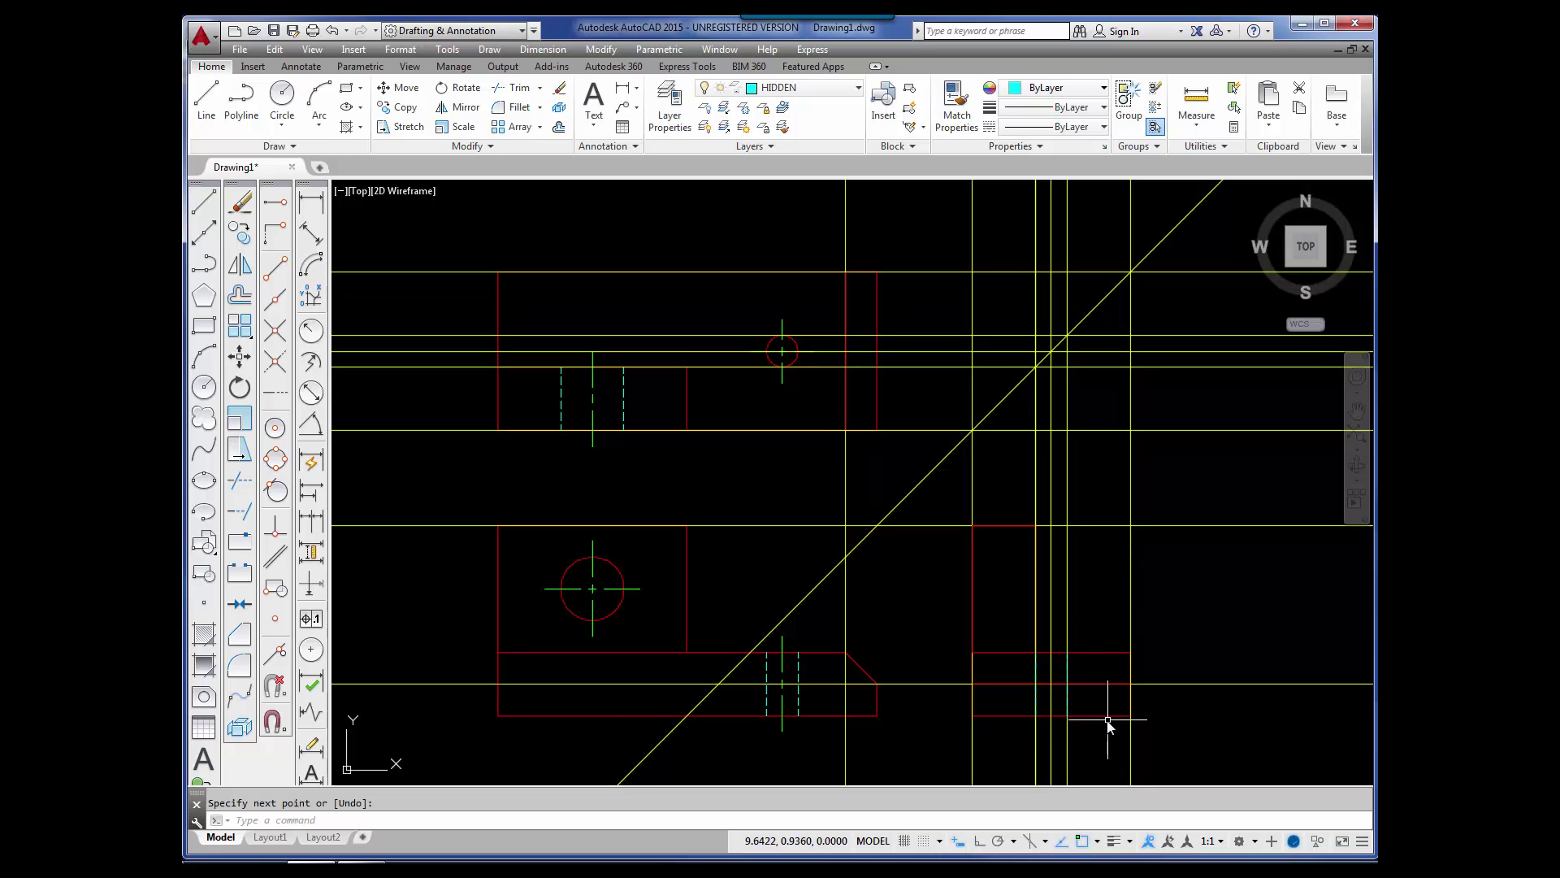
Step: On the CENTER layer, draw the small hole's vertical centreline between the bottom and top edges of the side view's base rectangle
click(857, 87)
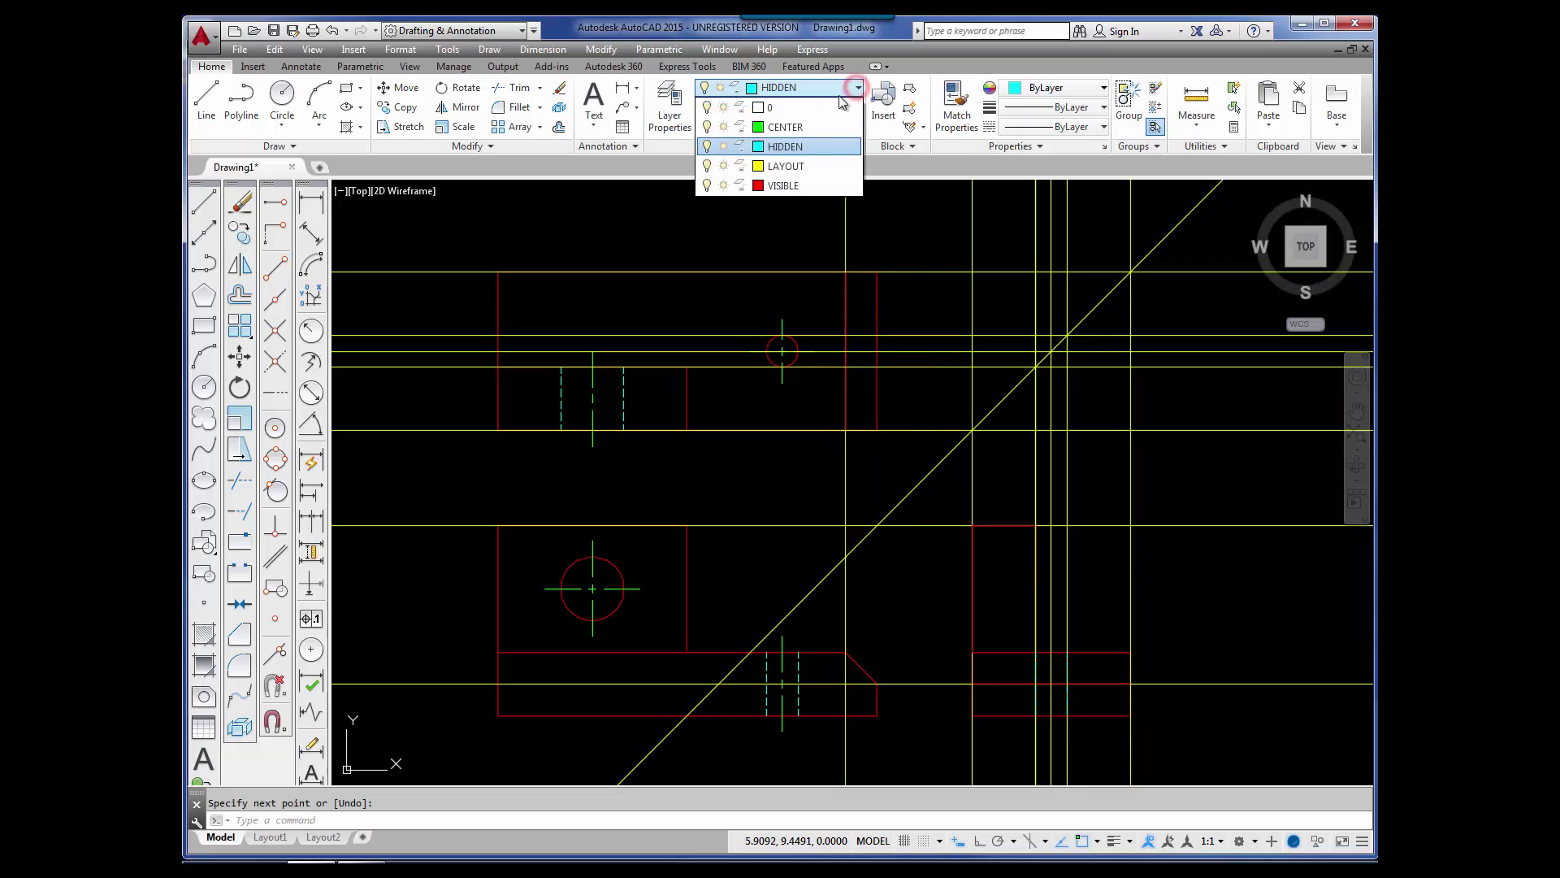
click(808, 128)
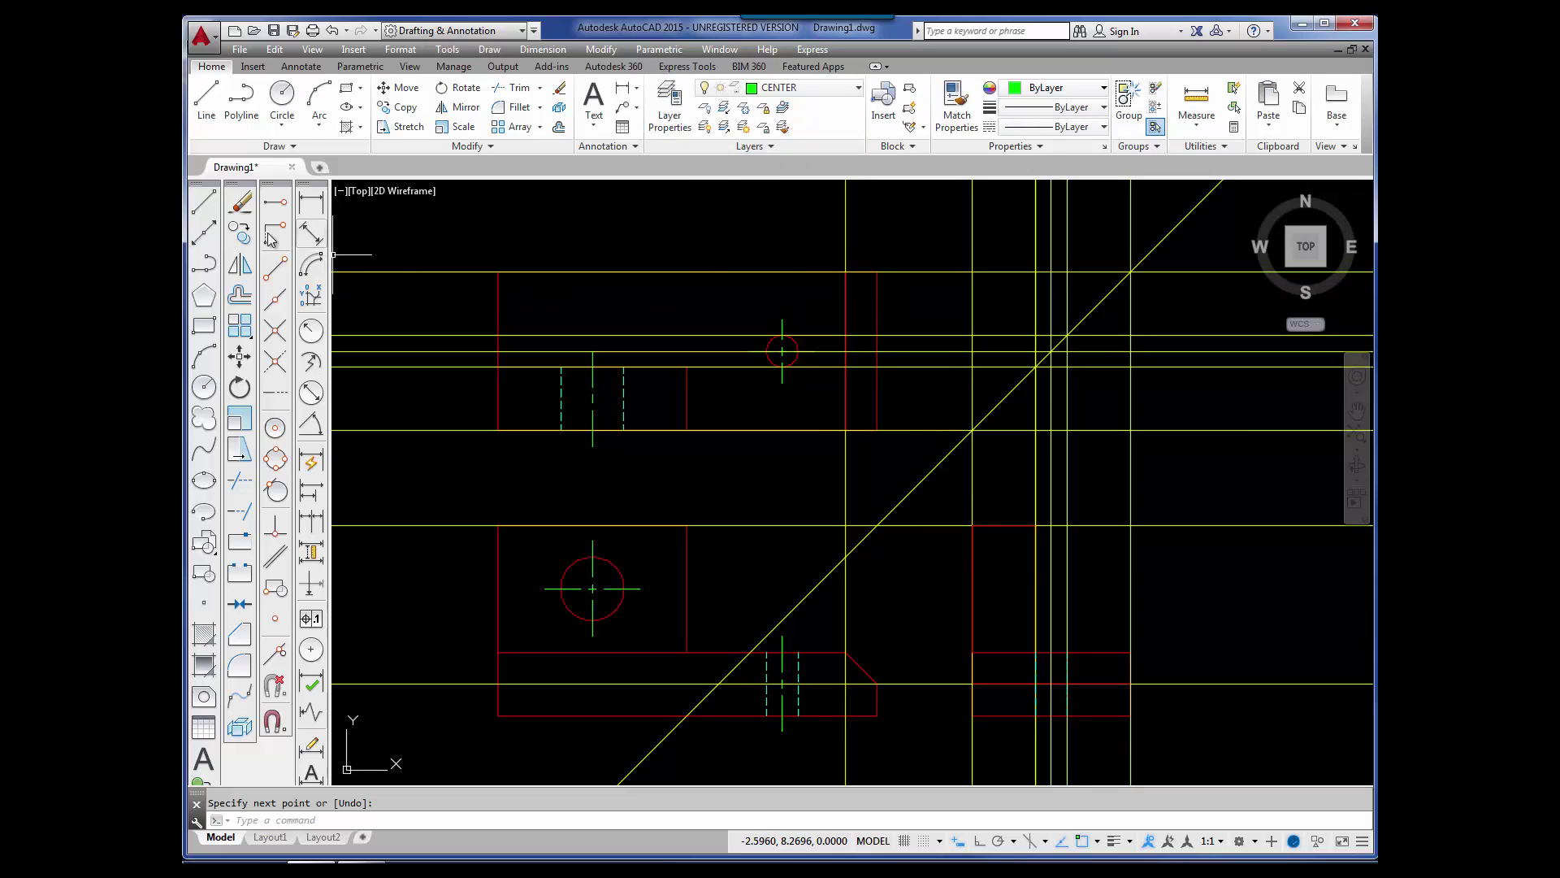
click(208, 209)
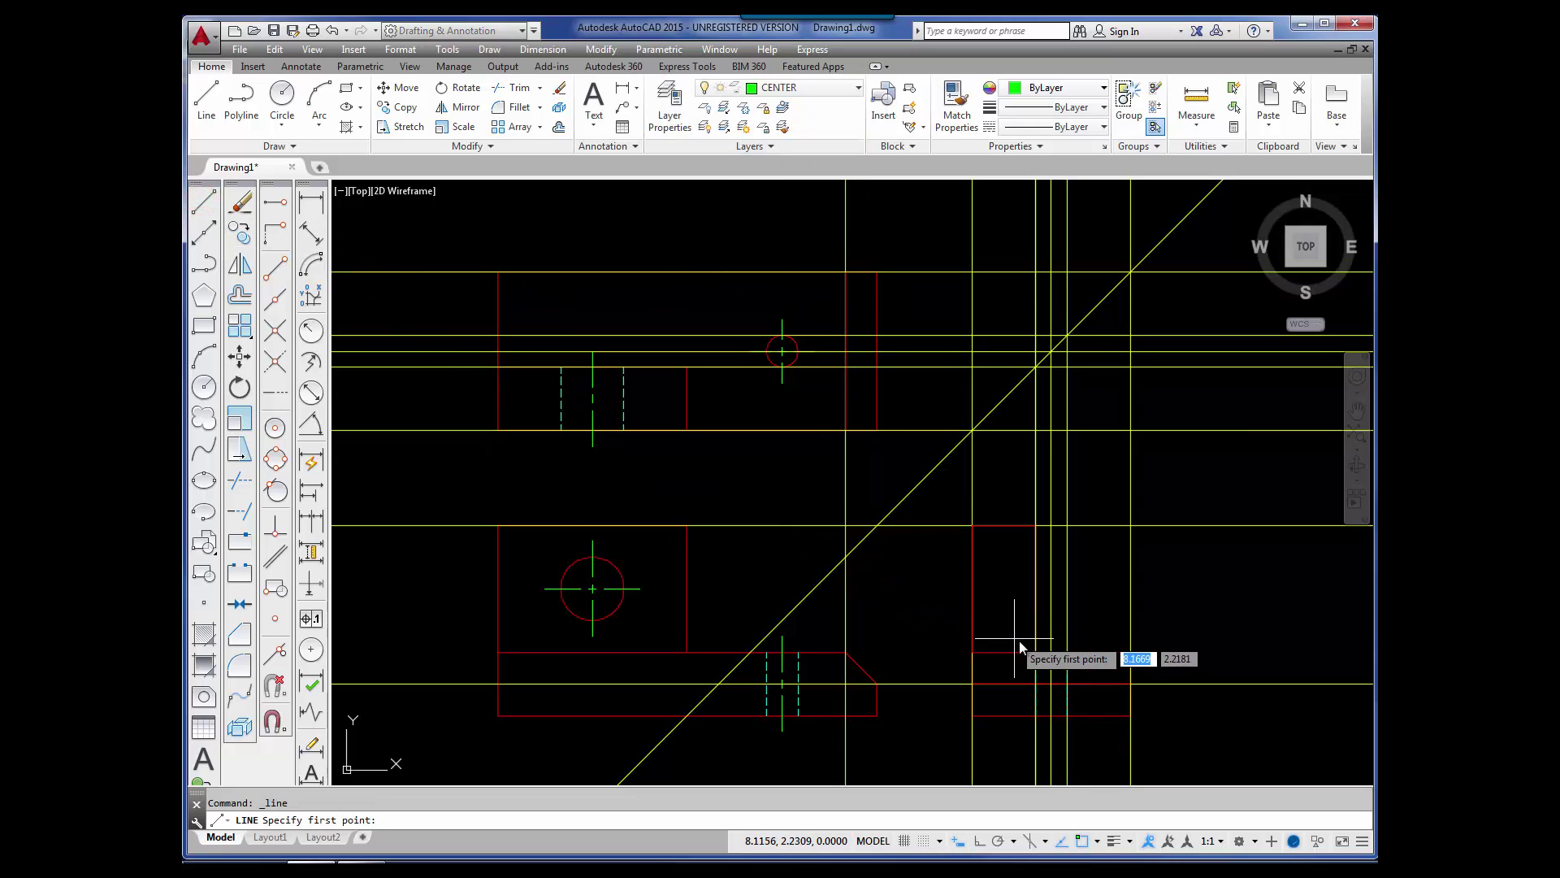
click(1050, 716)
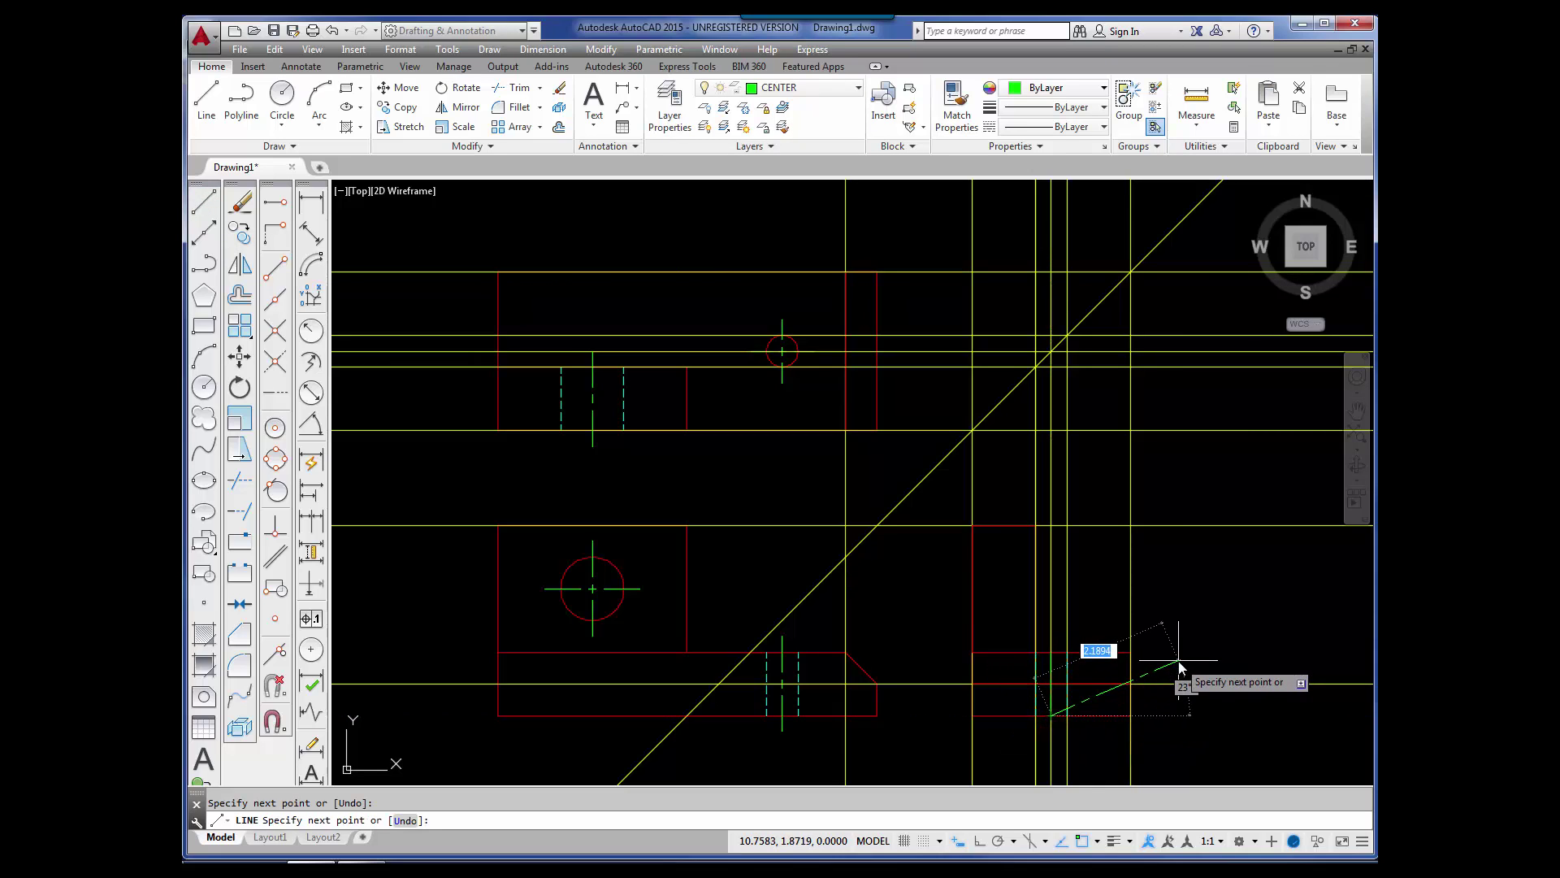
key(Return)
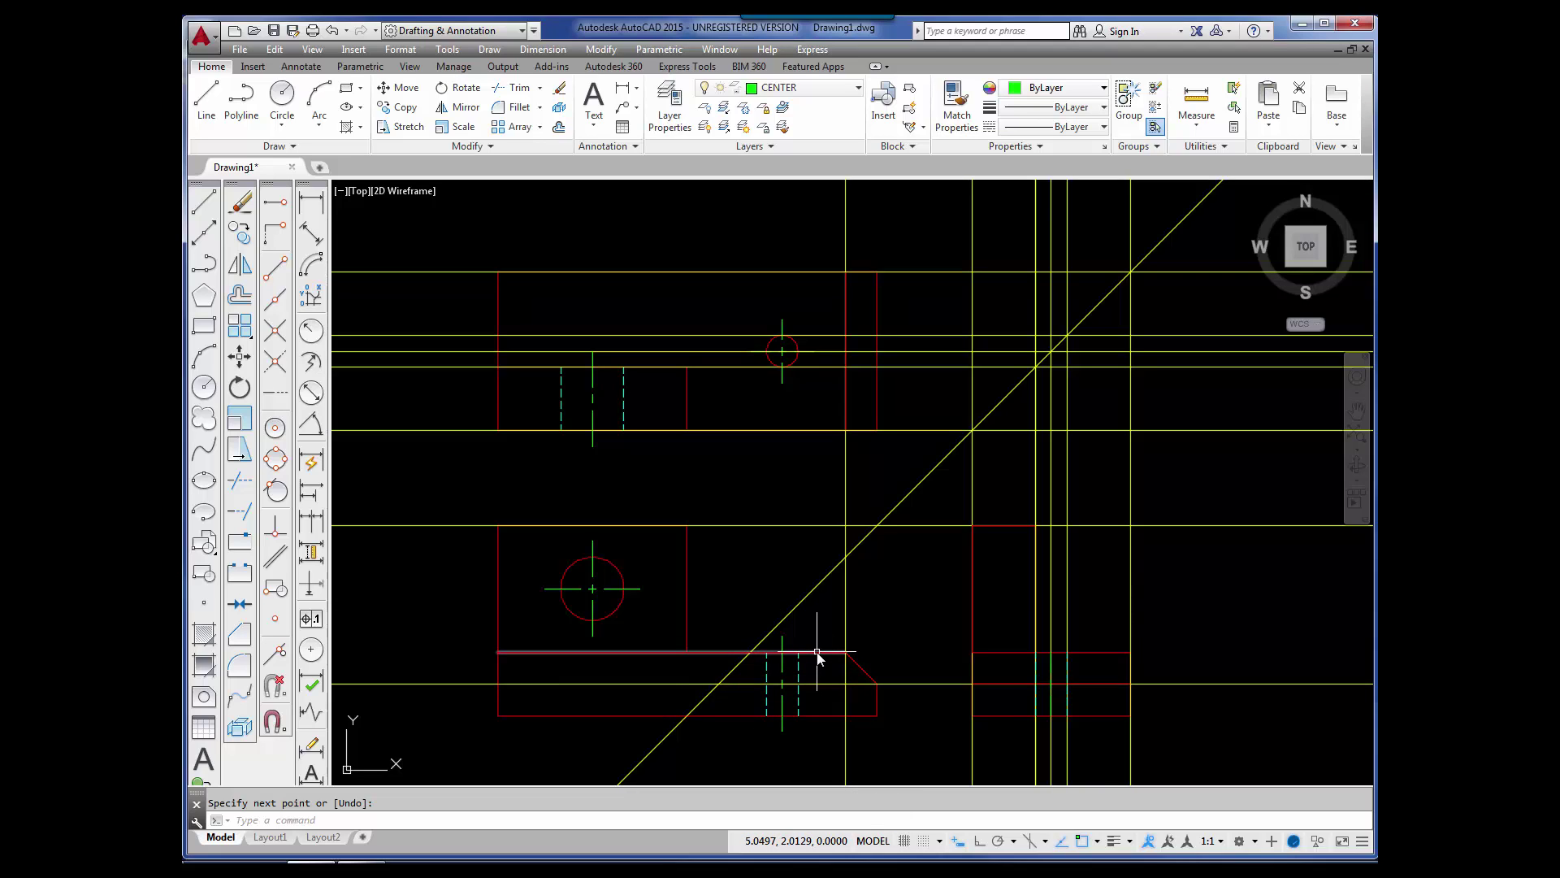
Step: Lengthen the small hole's vertical centreline in the side view by .25 beyond both the top and bottom edges of the base rectangle
click(1051, 661)
key(Return)
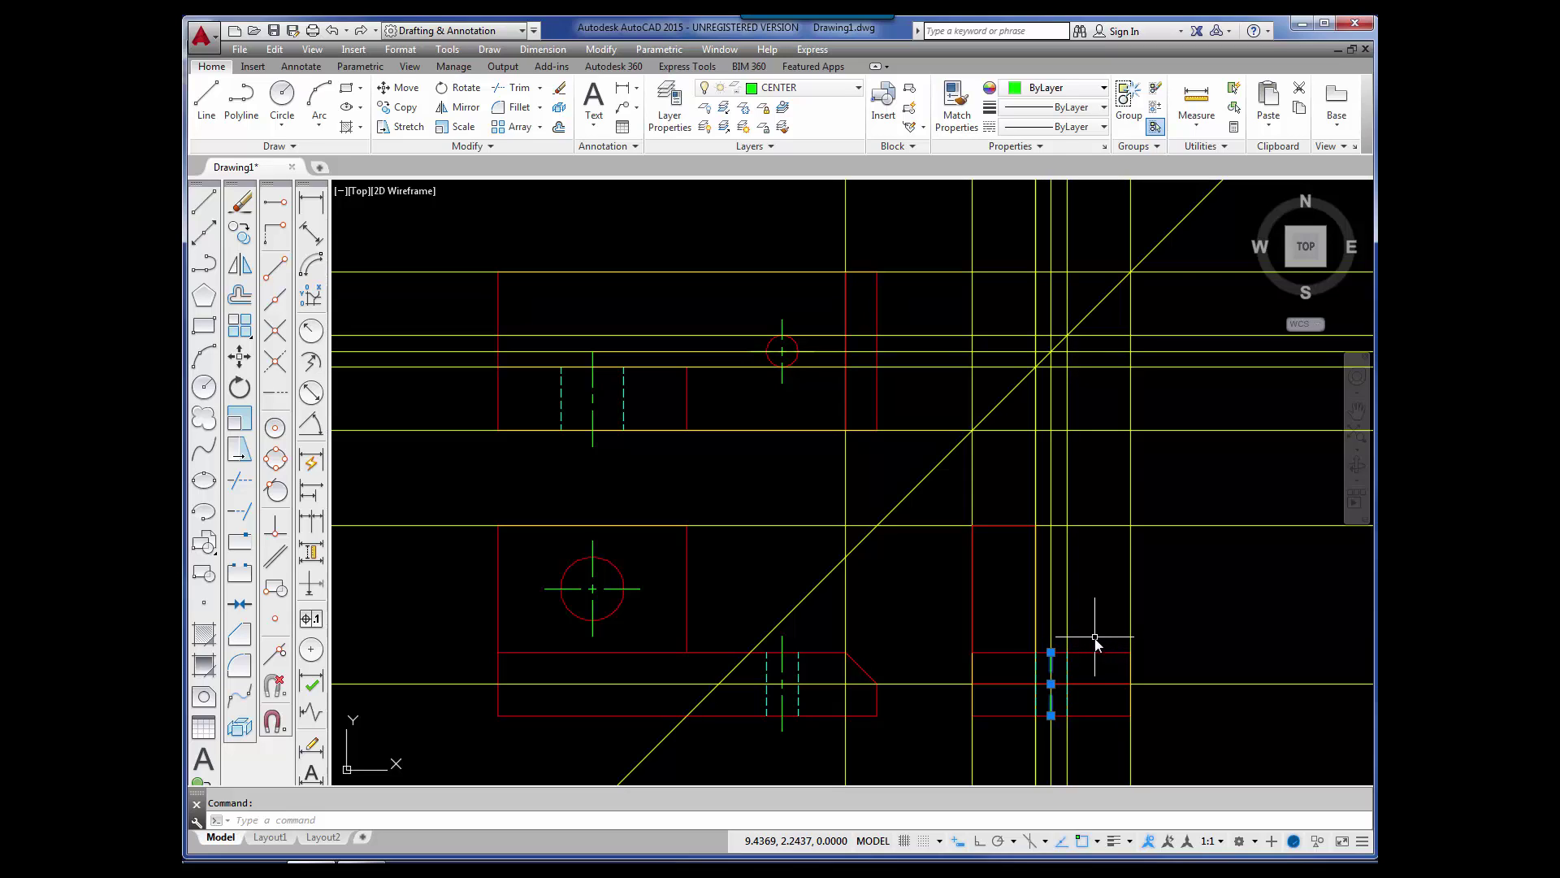
click(1052, 653)
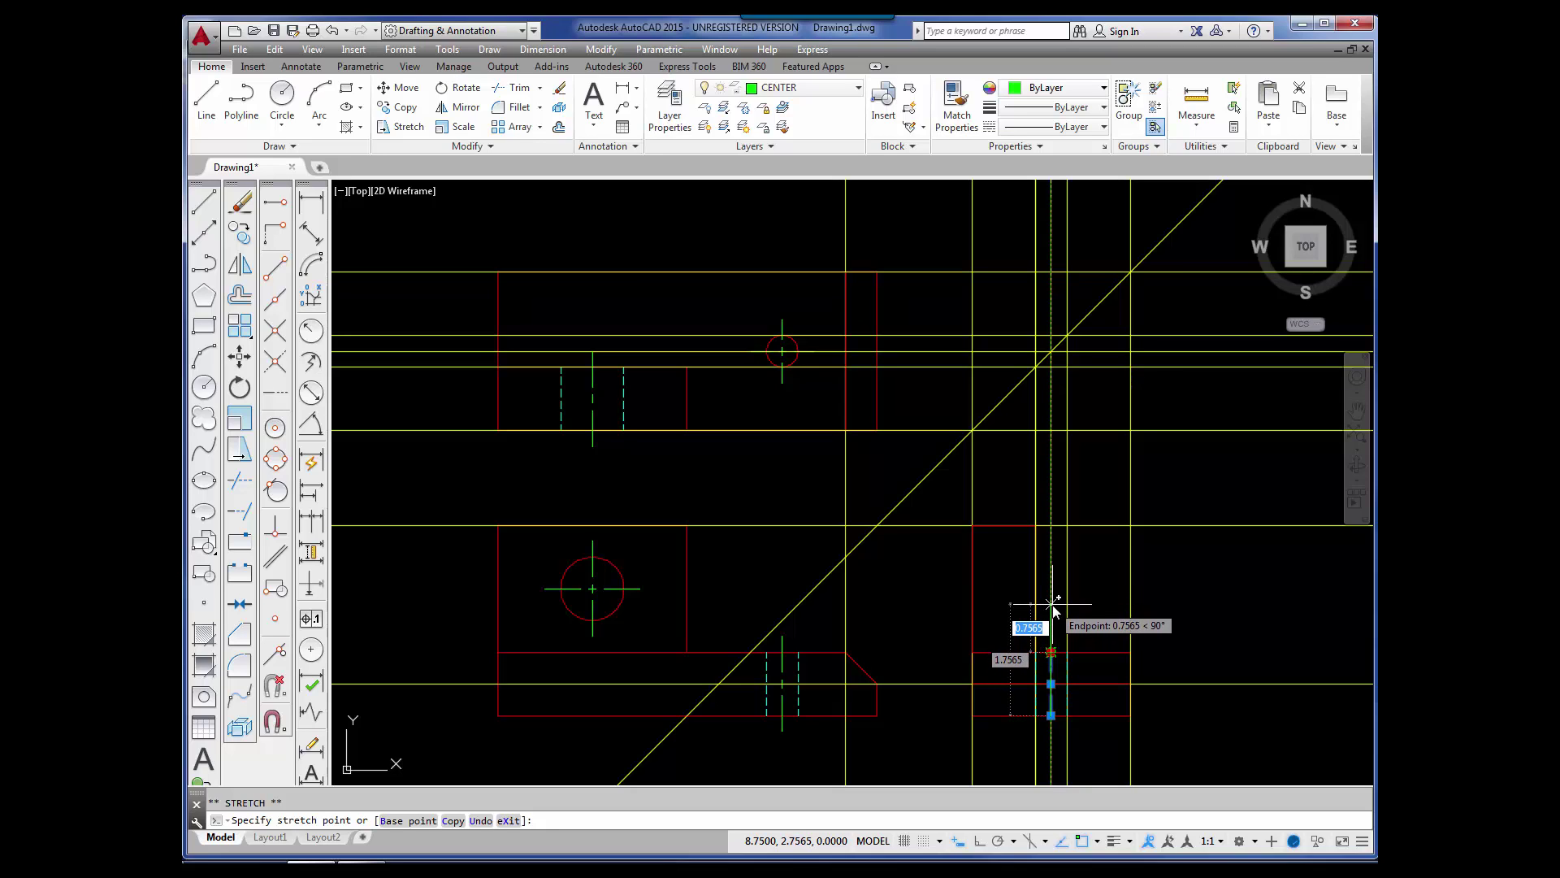
key(BackSpace)
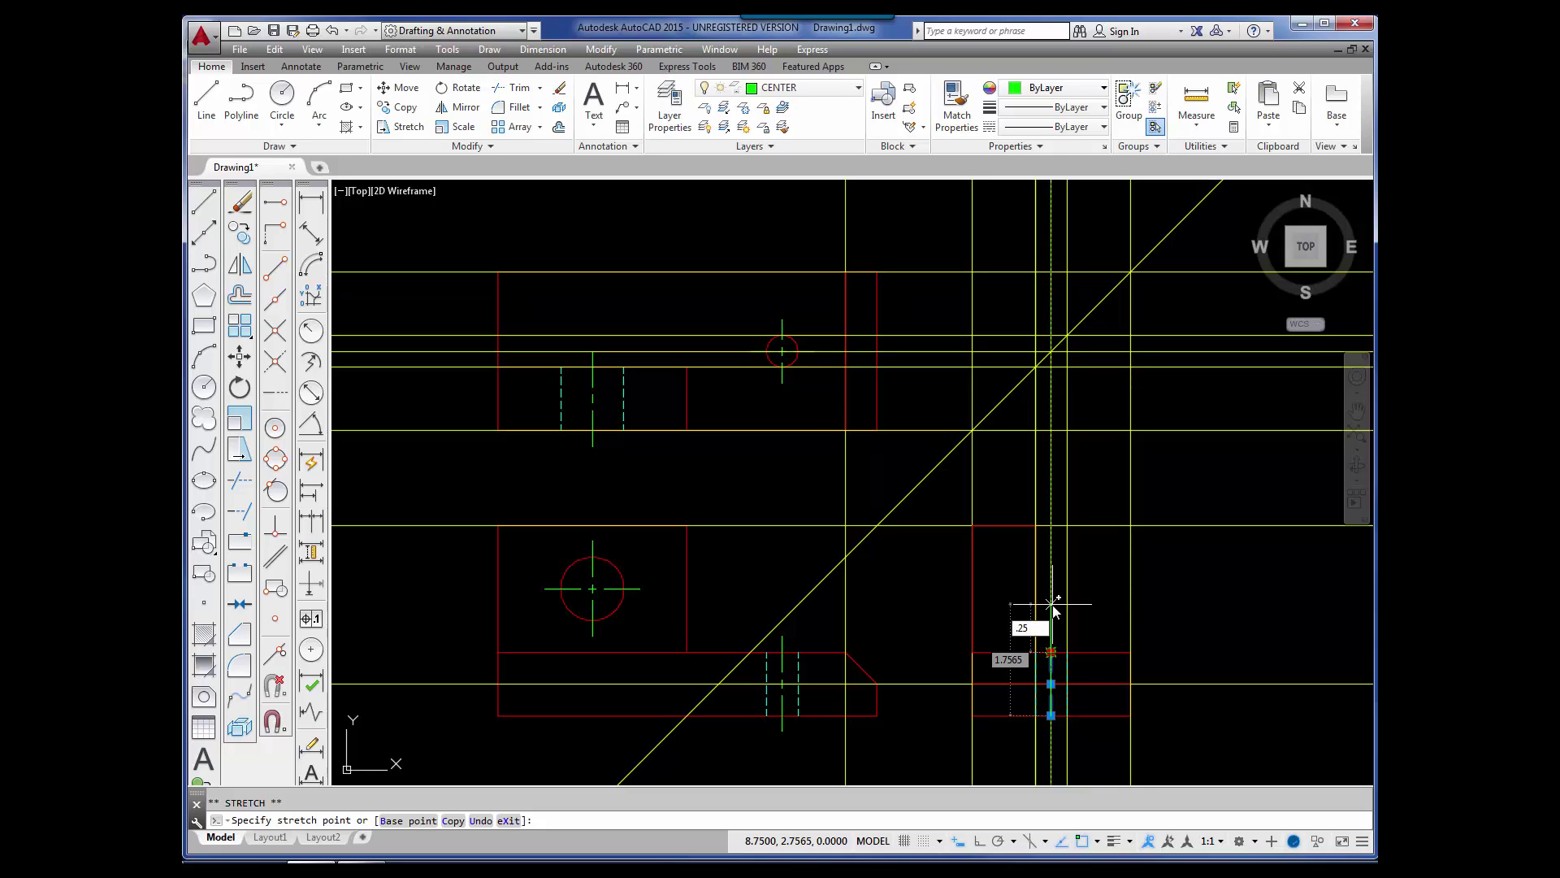
key(Return)
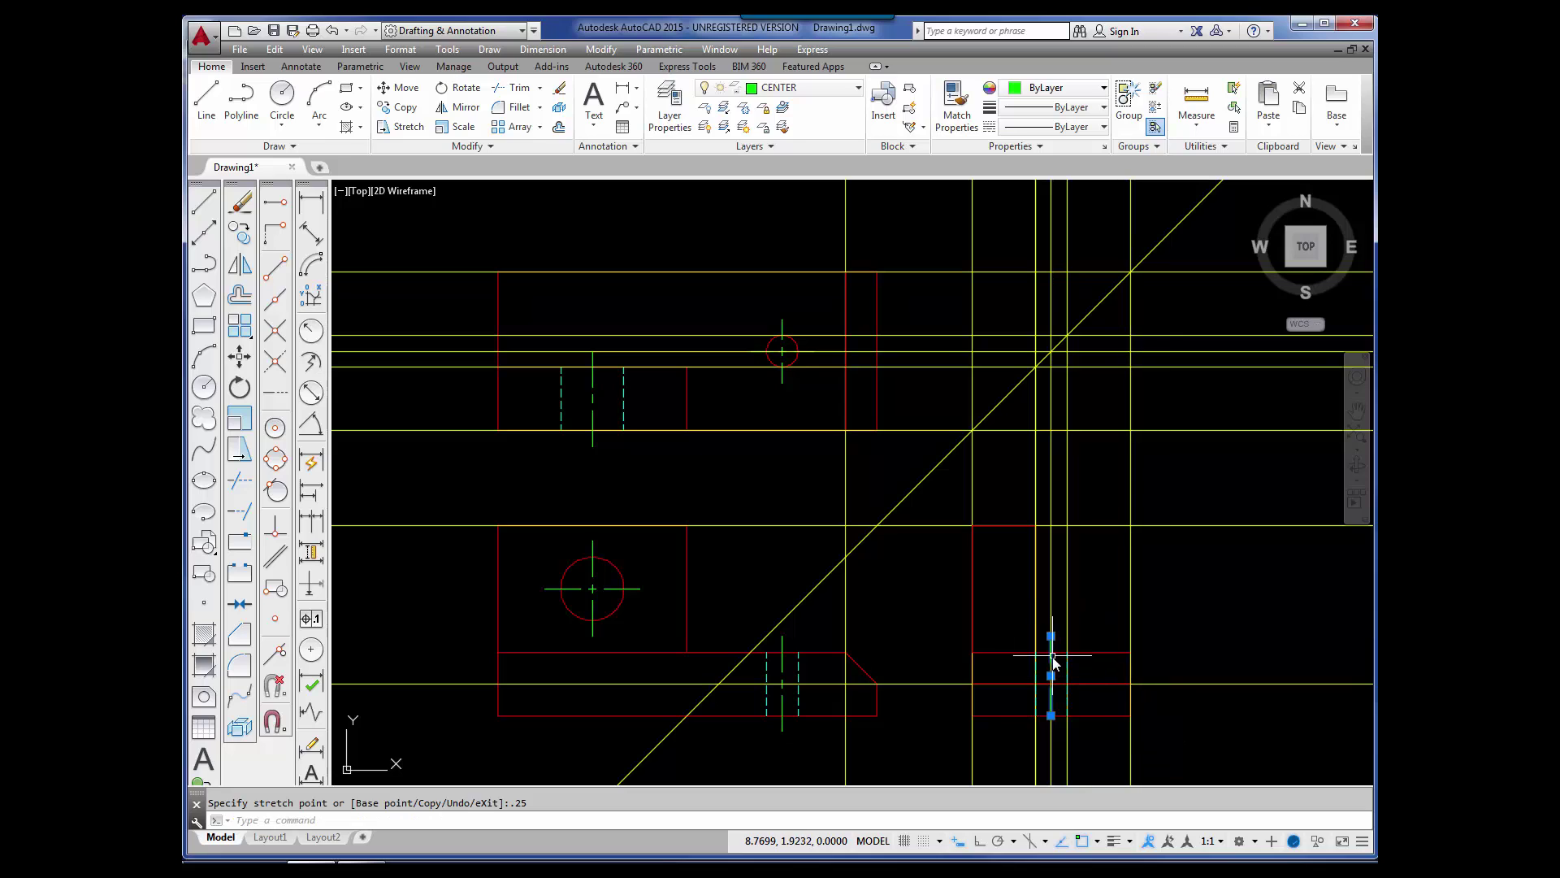
click(1051, 716)
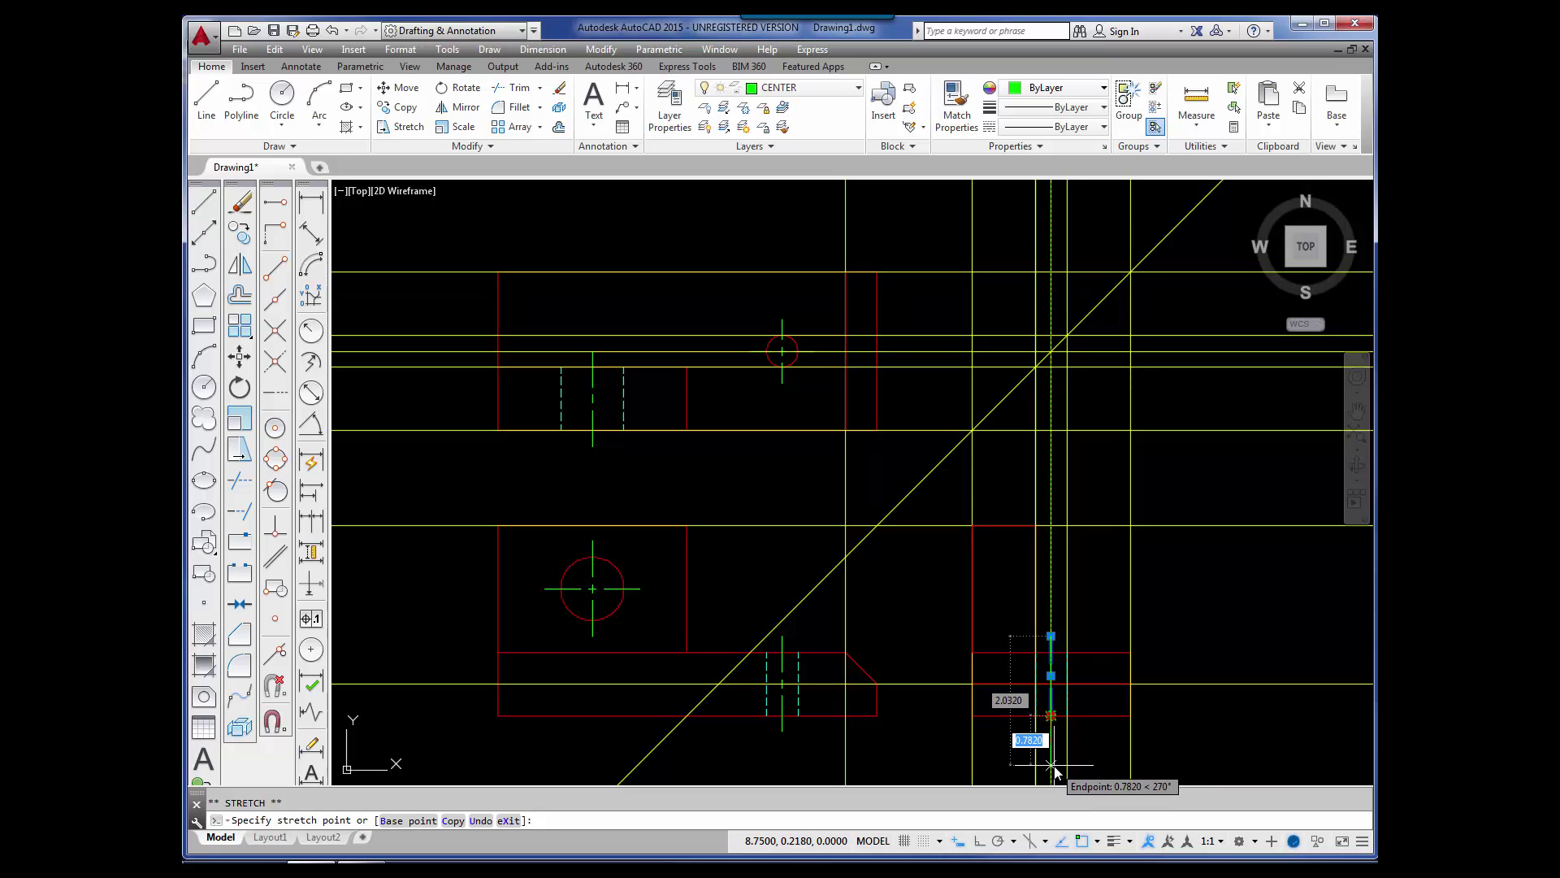
text(.)
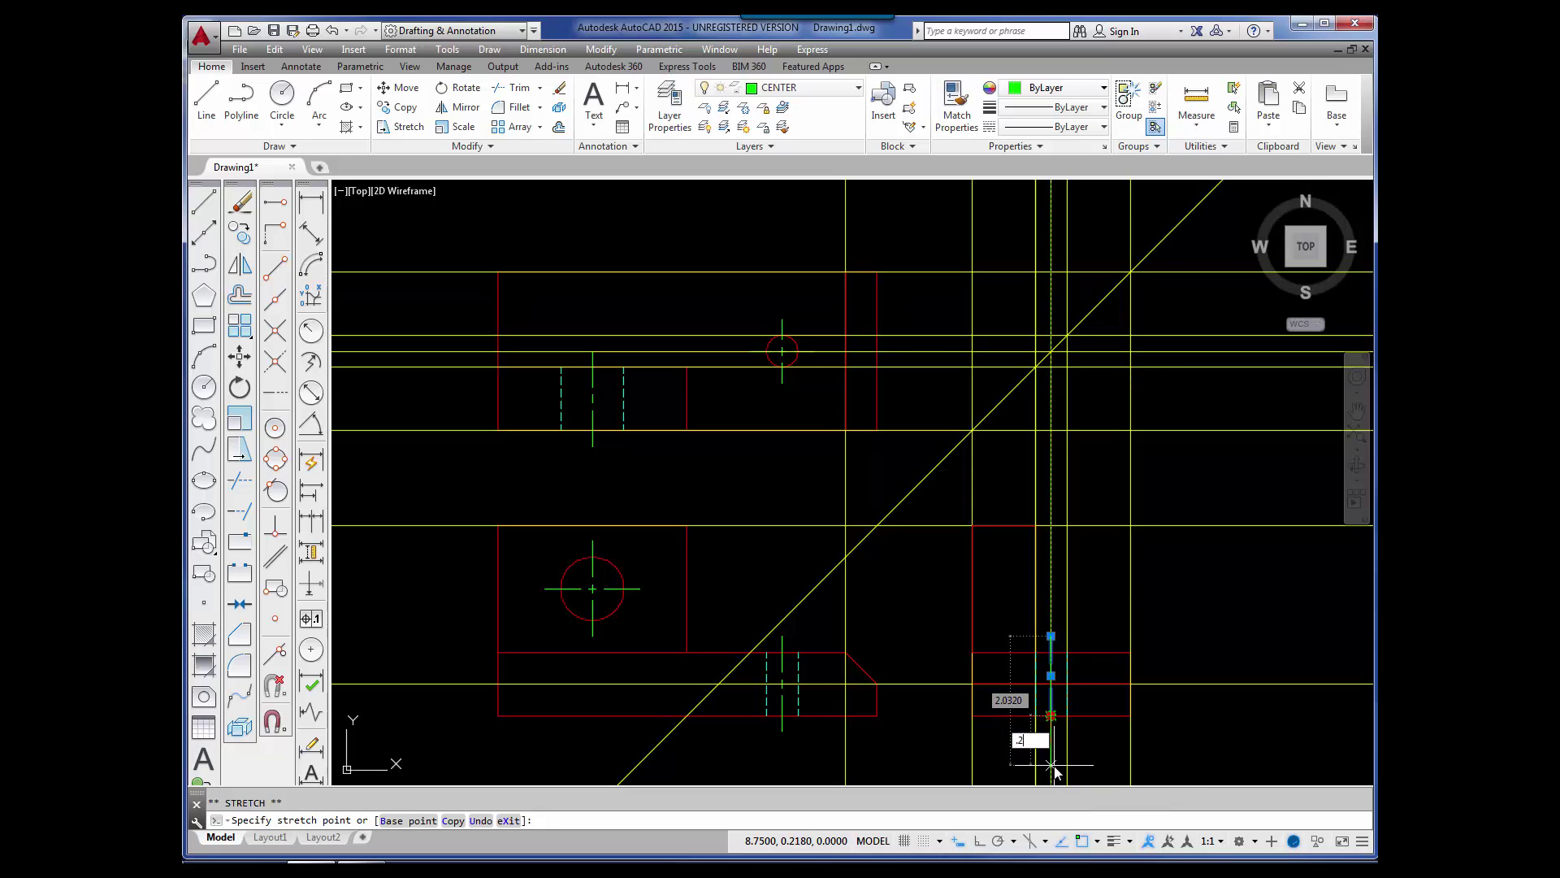
text(25)
key(Return)
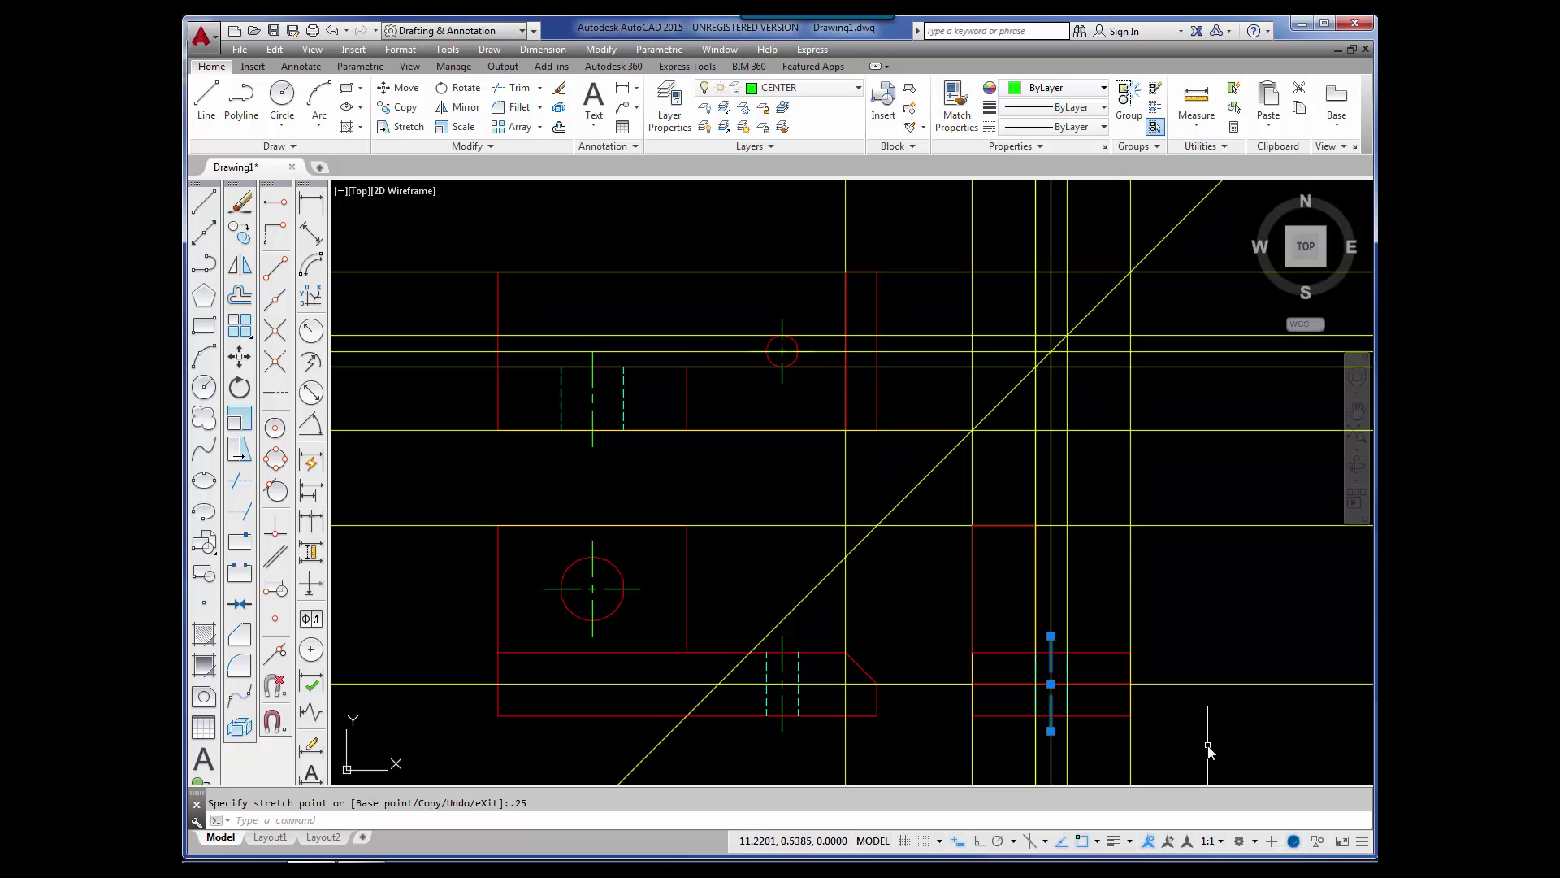
key(Escape)
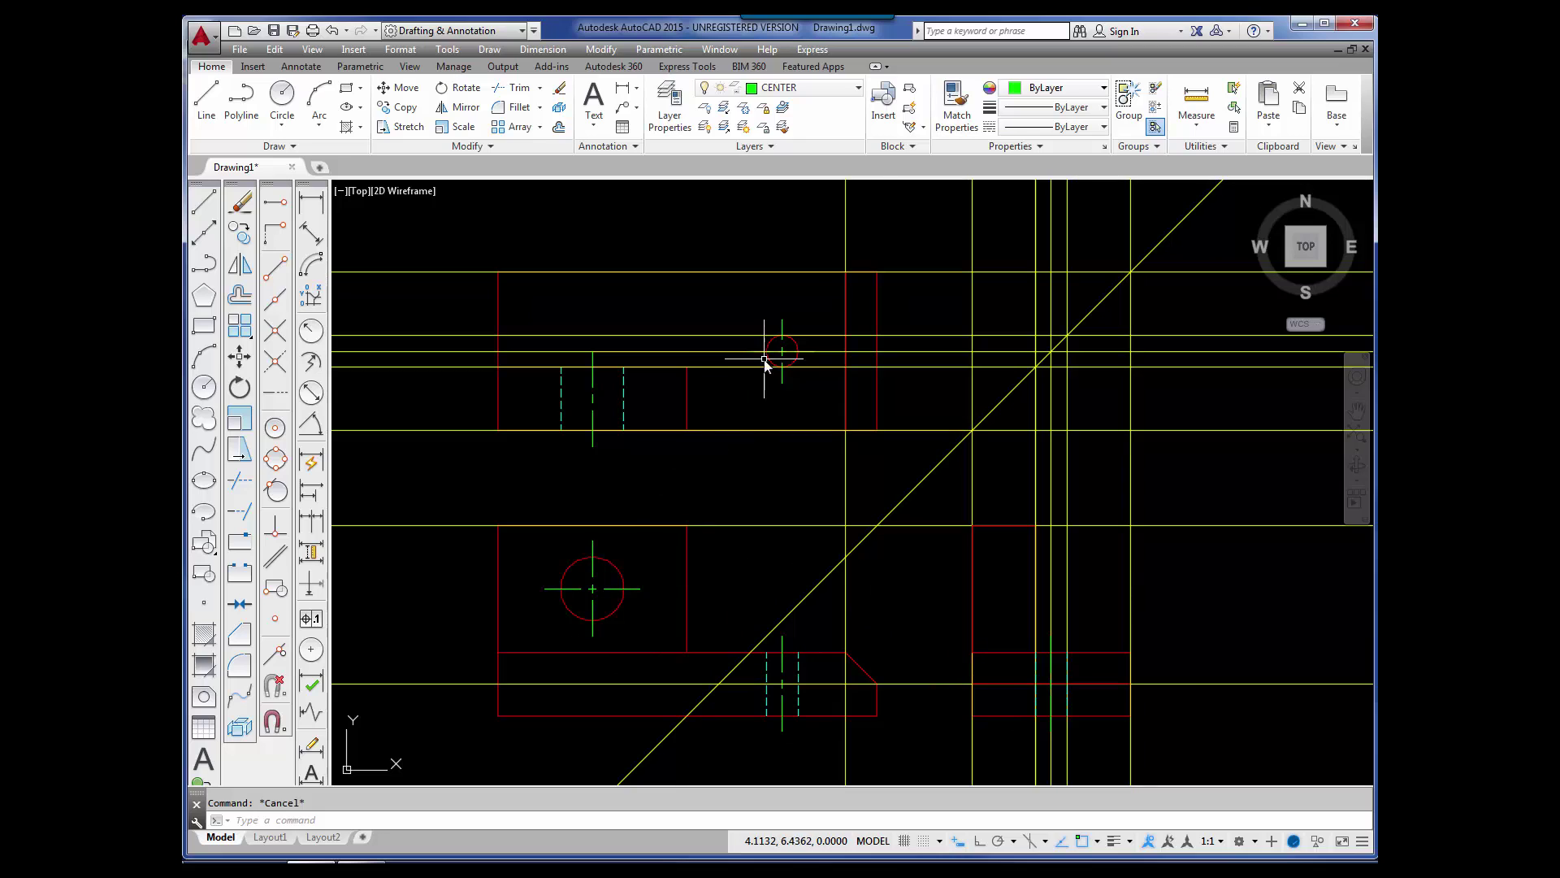
Step: On the LAYOUT layer, draw horizontal construction lines through the top, bottom and centre of the front view's large circle
click(813, 88)
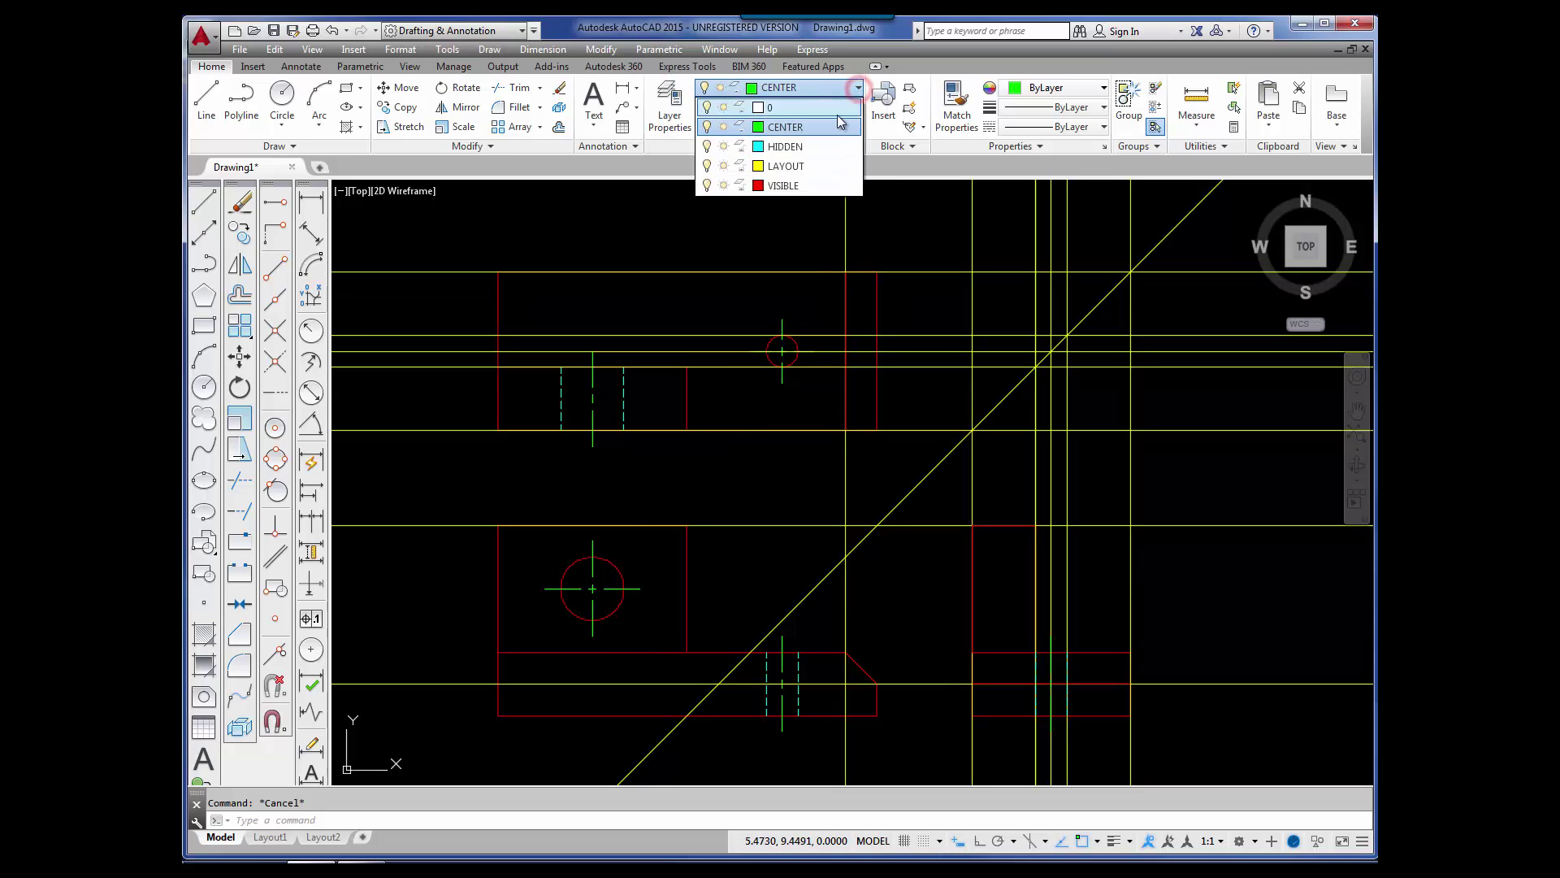
click(811, 165)
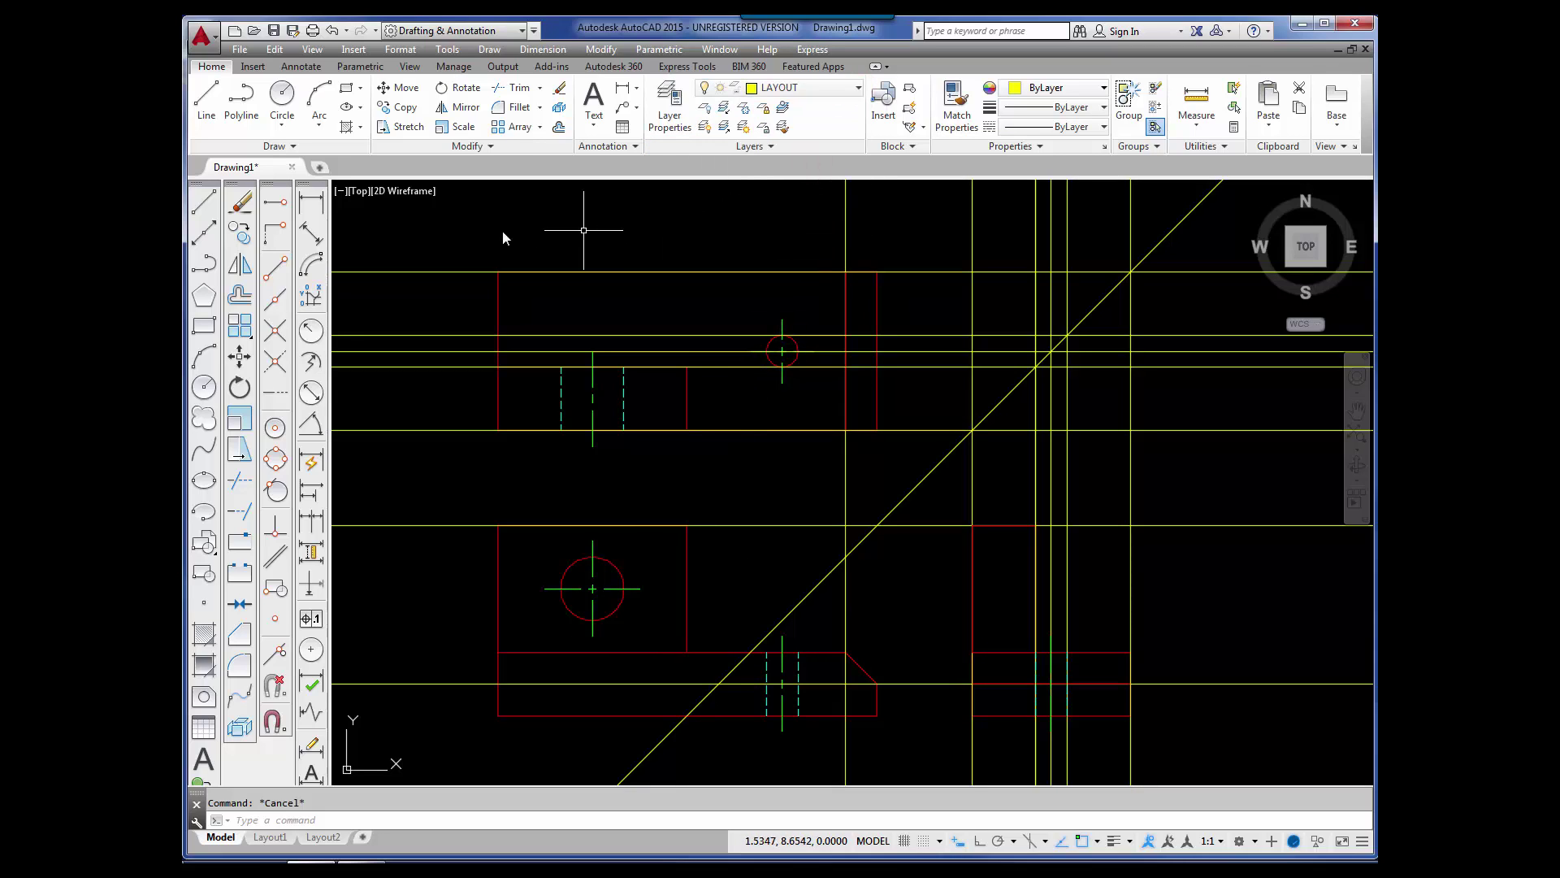
click(204, 235)
text(H)
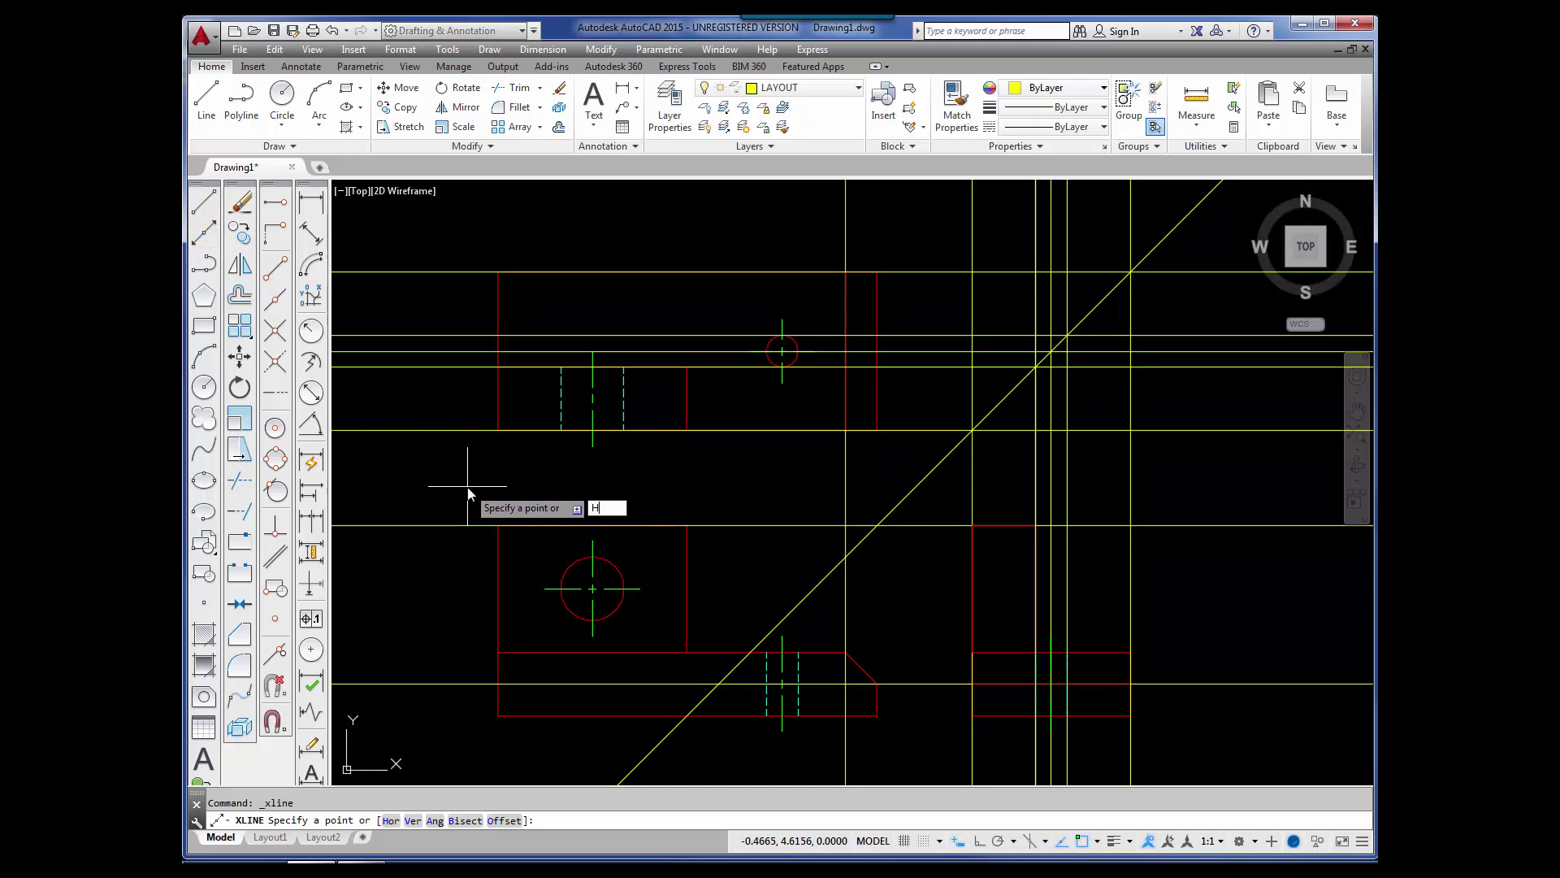
key(Return)
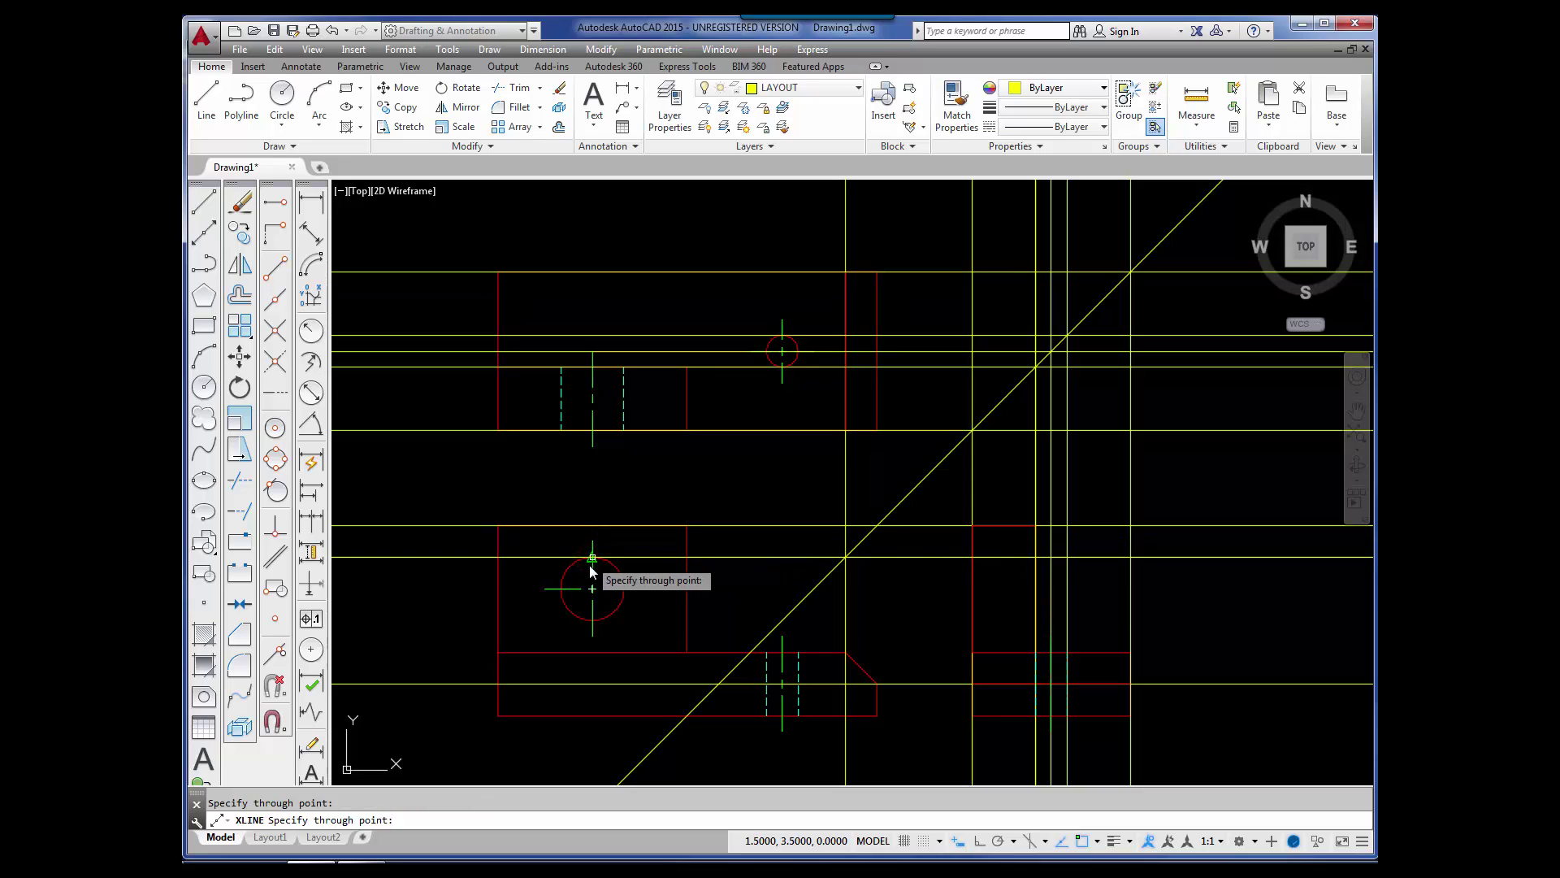
click(592, 557)
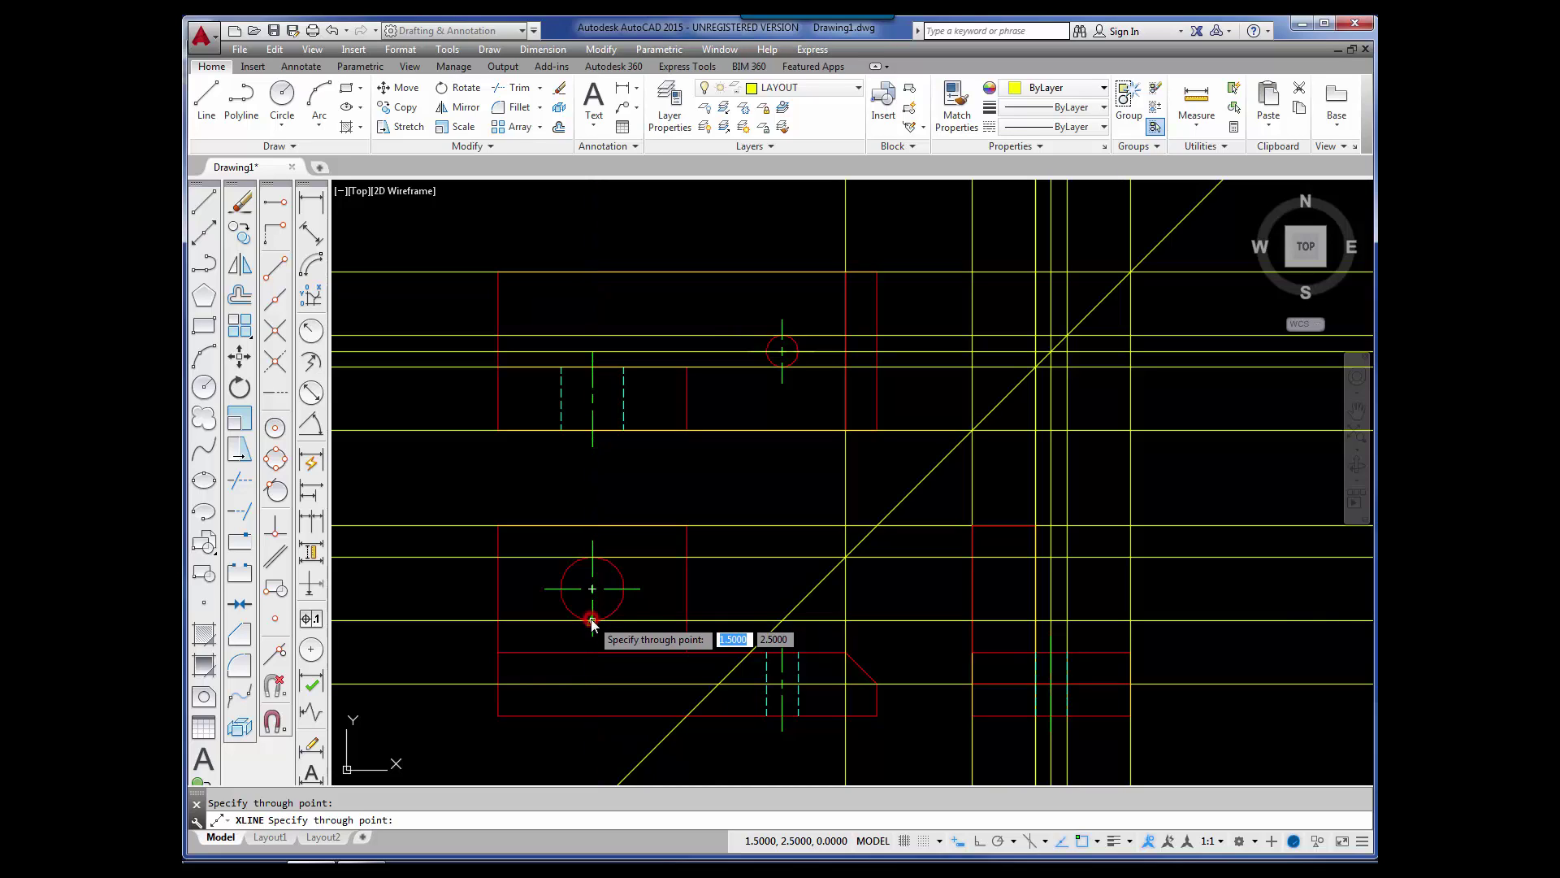
click(639, 589)
key(Return)
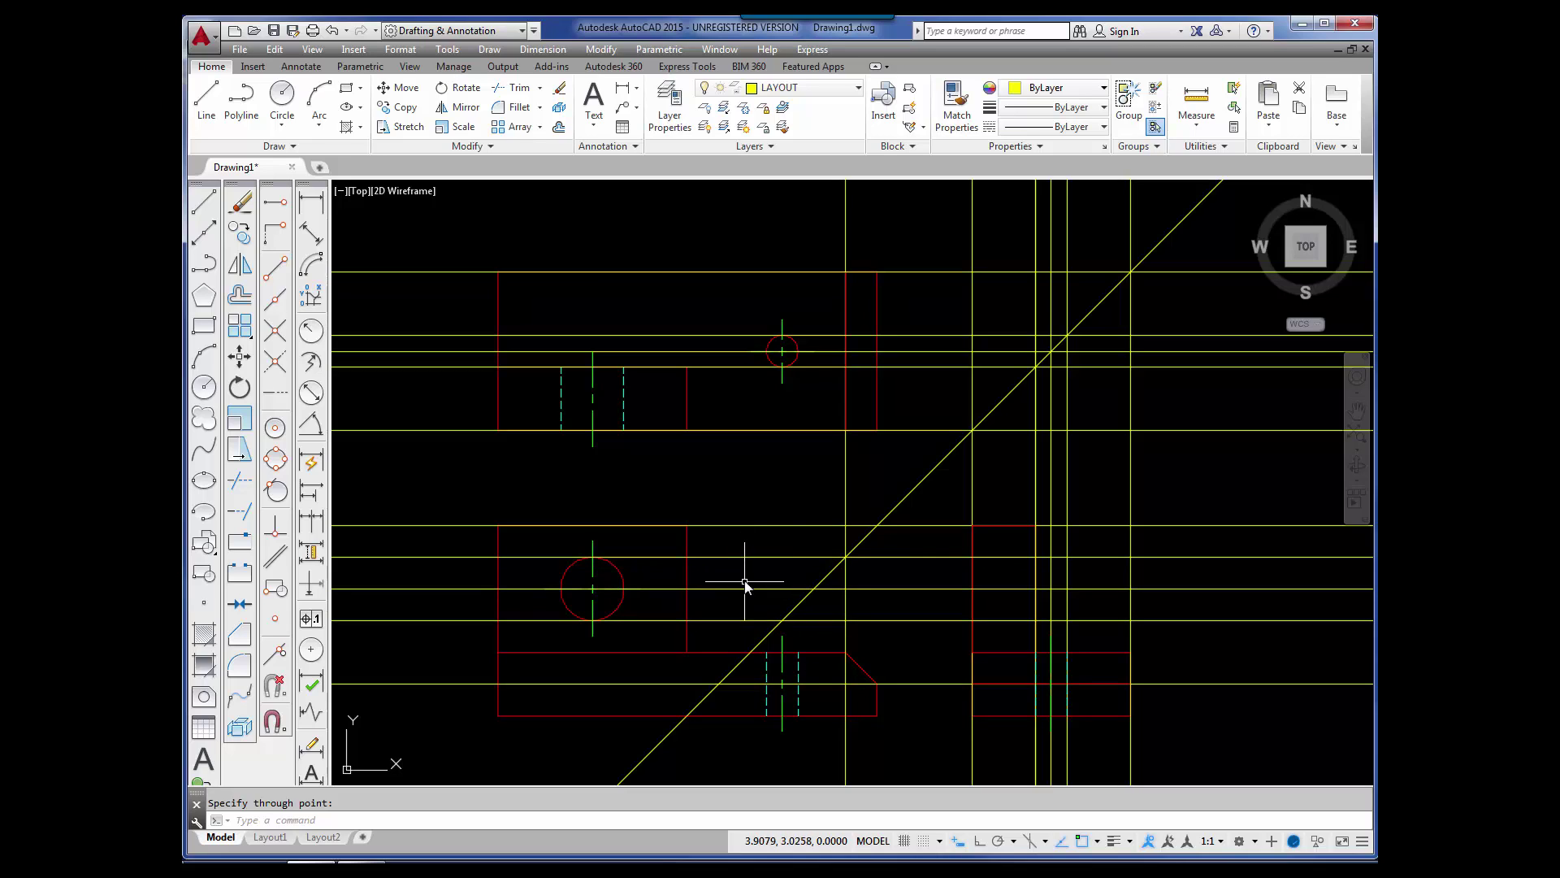
Step: On the HIDDEN layer, draw the large hole's upper and lower edges across the side view's raised block along the outer projection lines
click(858, 90)
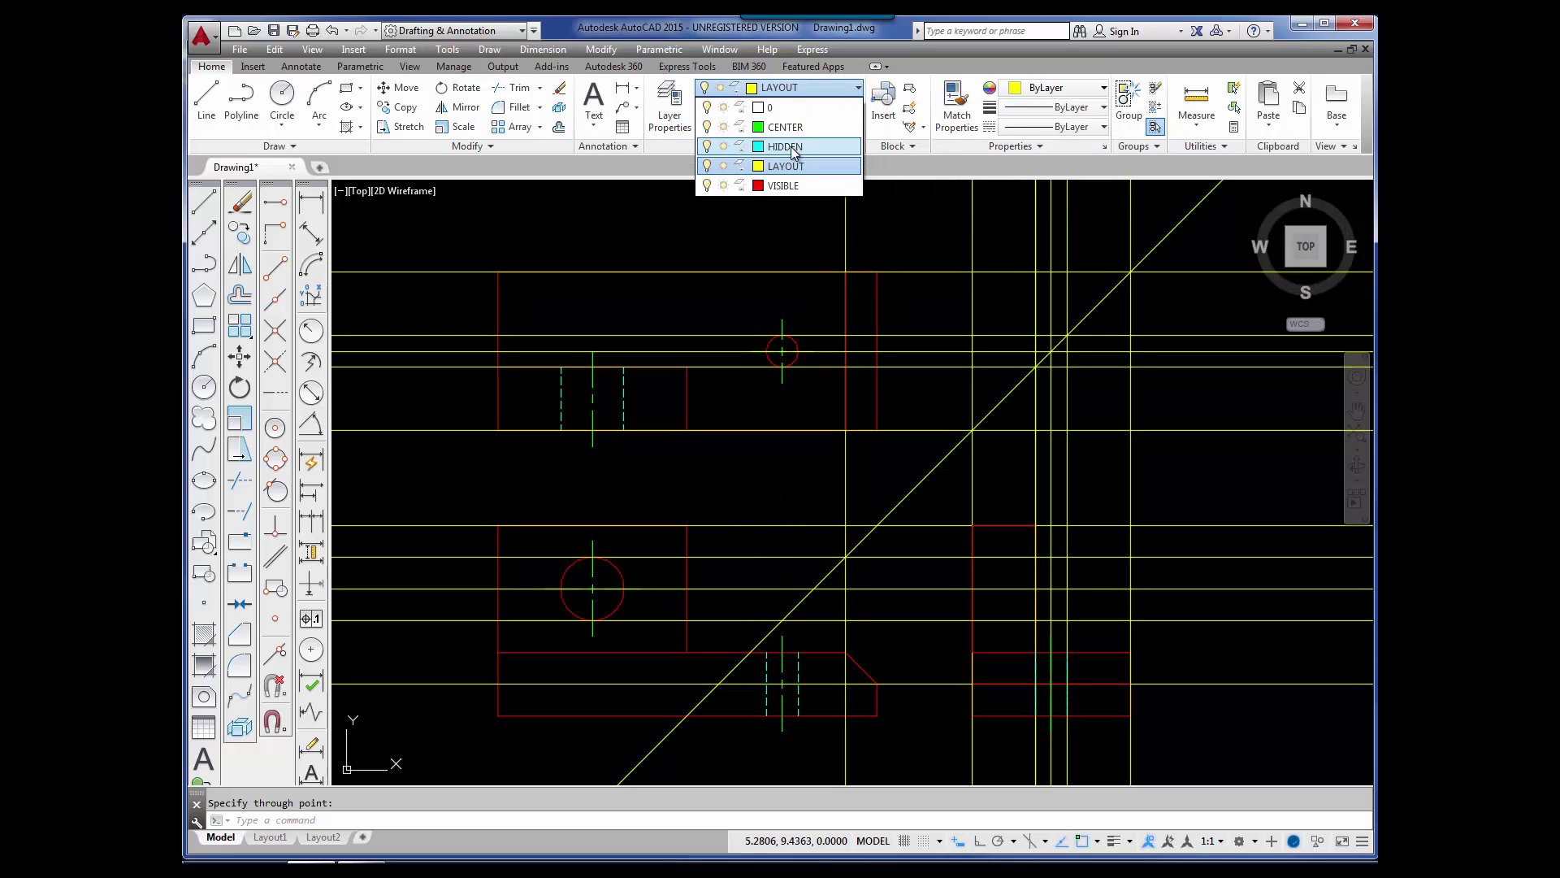
click(792, 150)
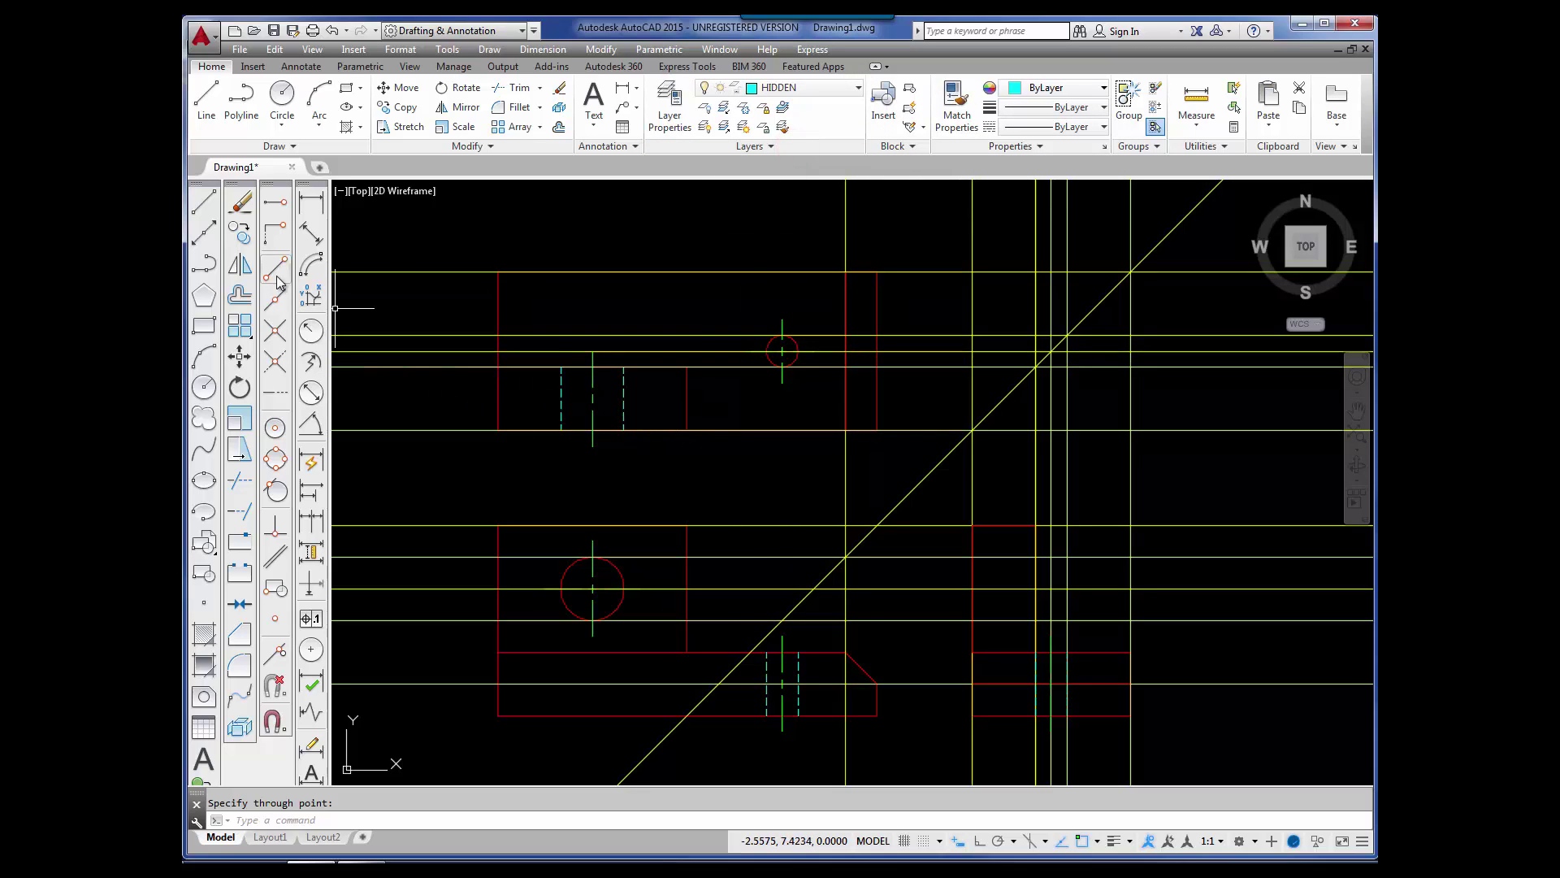
click(204, 205)
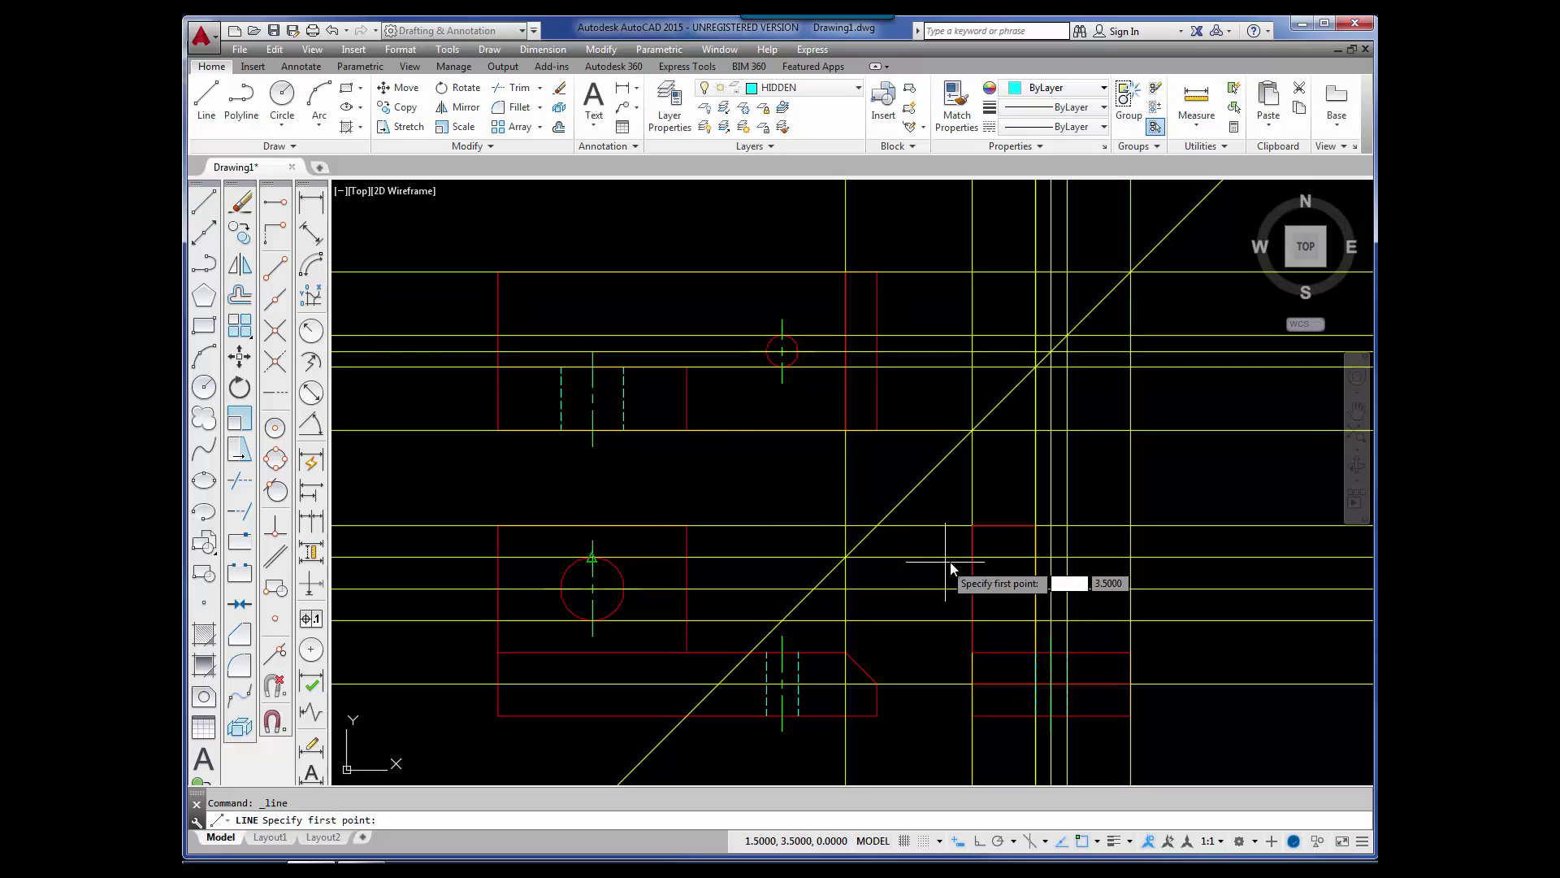
click(972, 557)
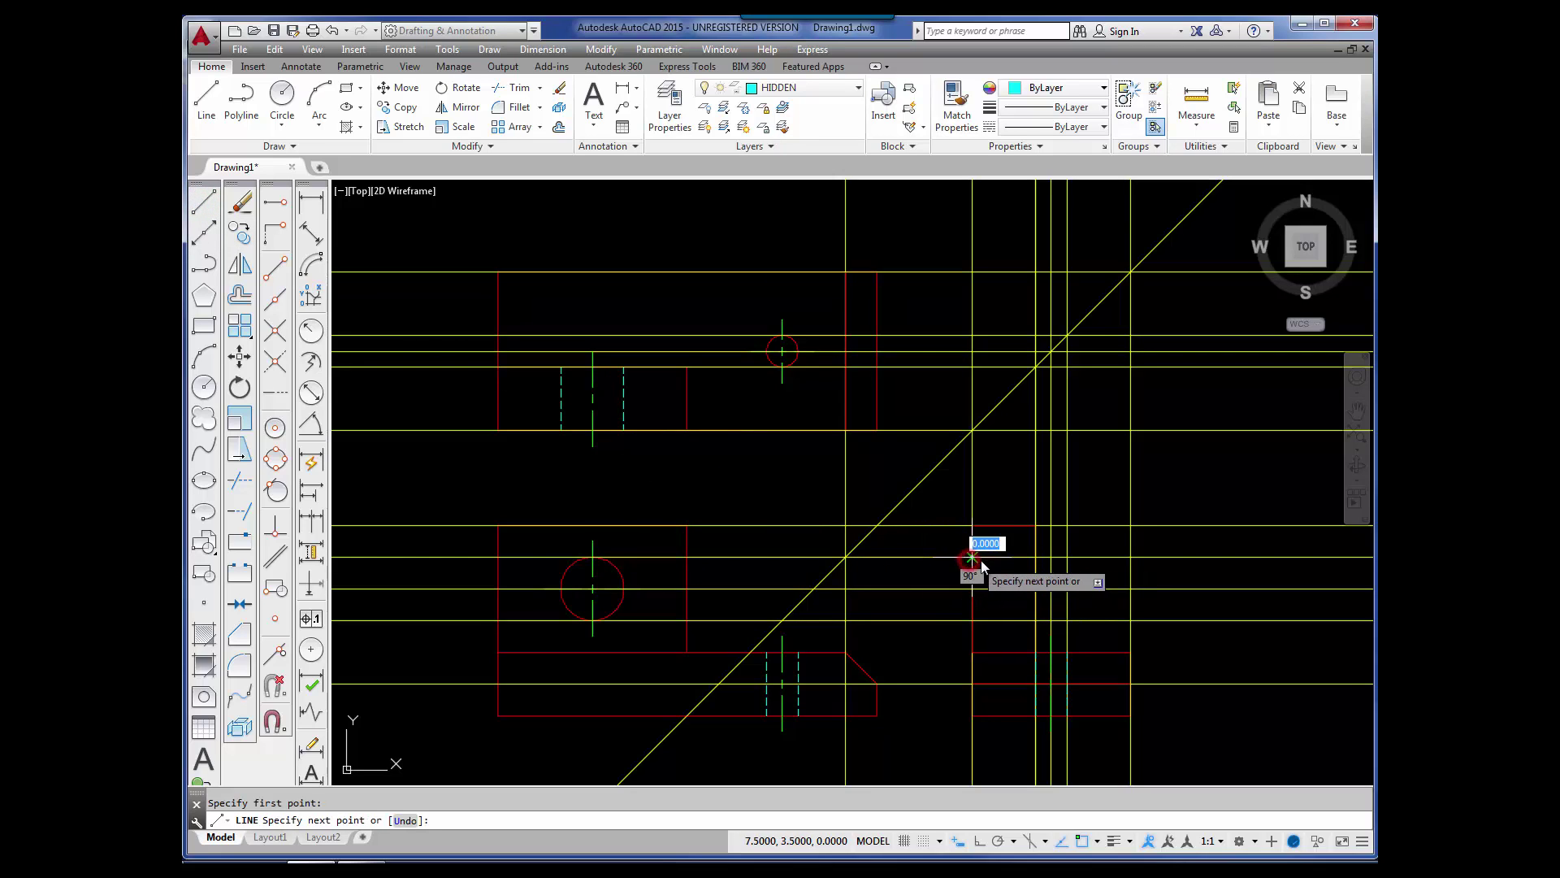
click(1036, 556)
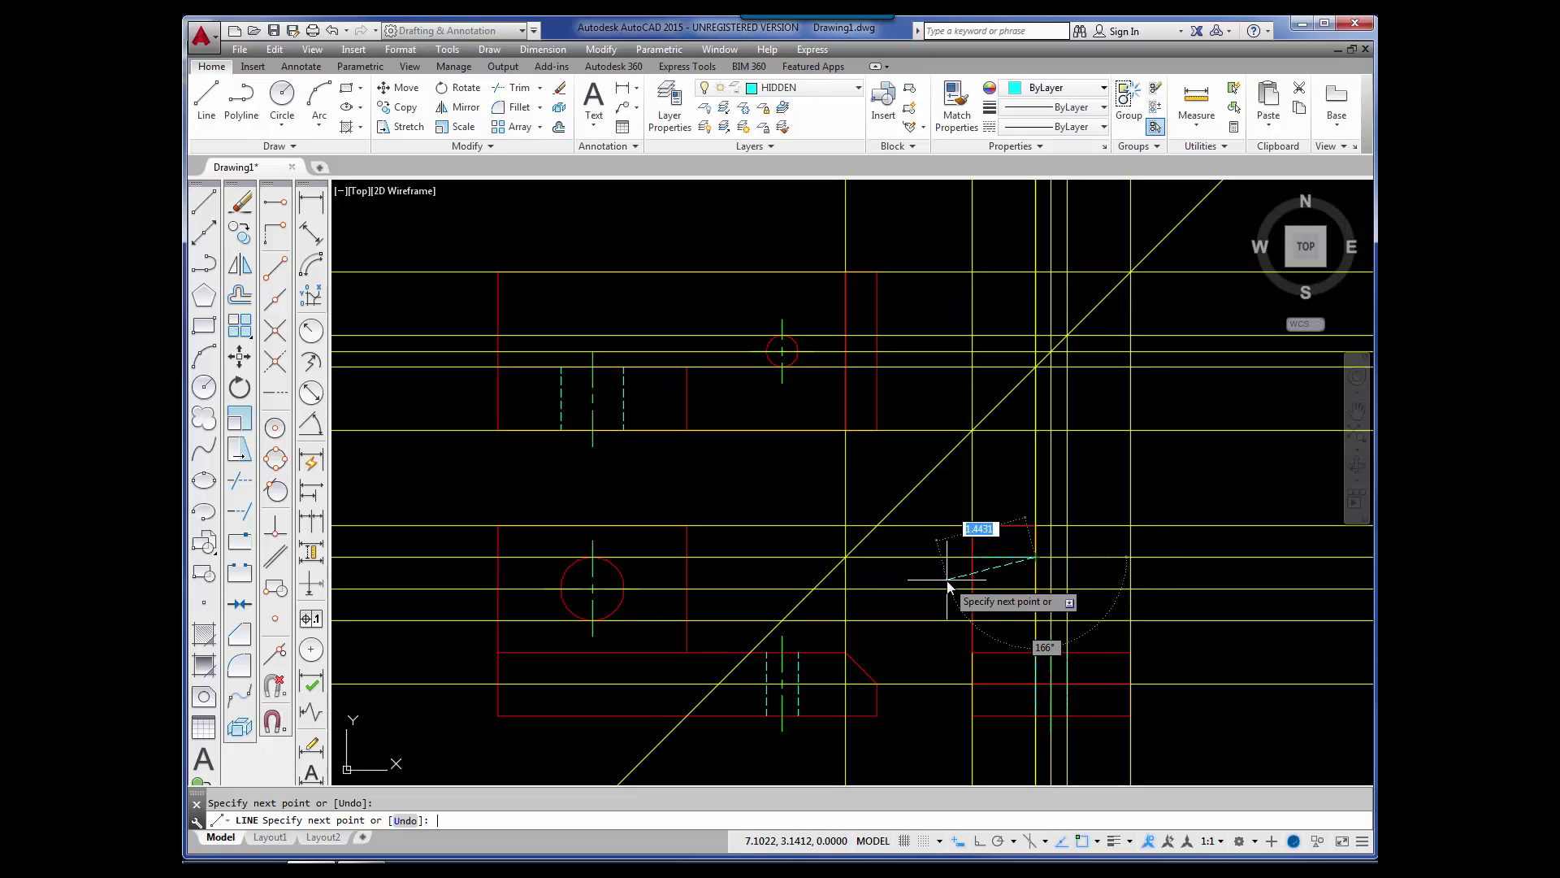
key(Return)
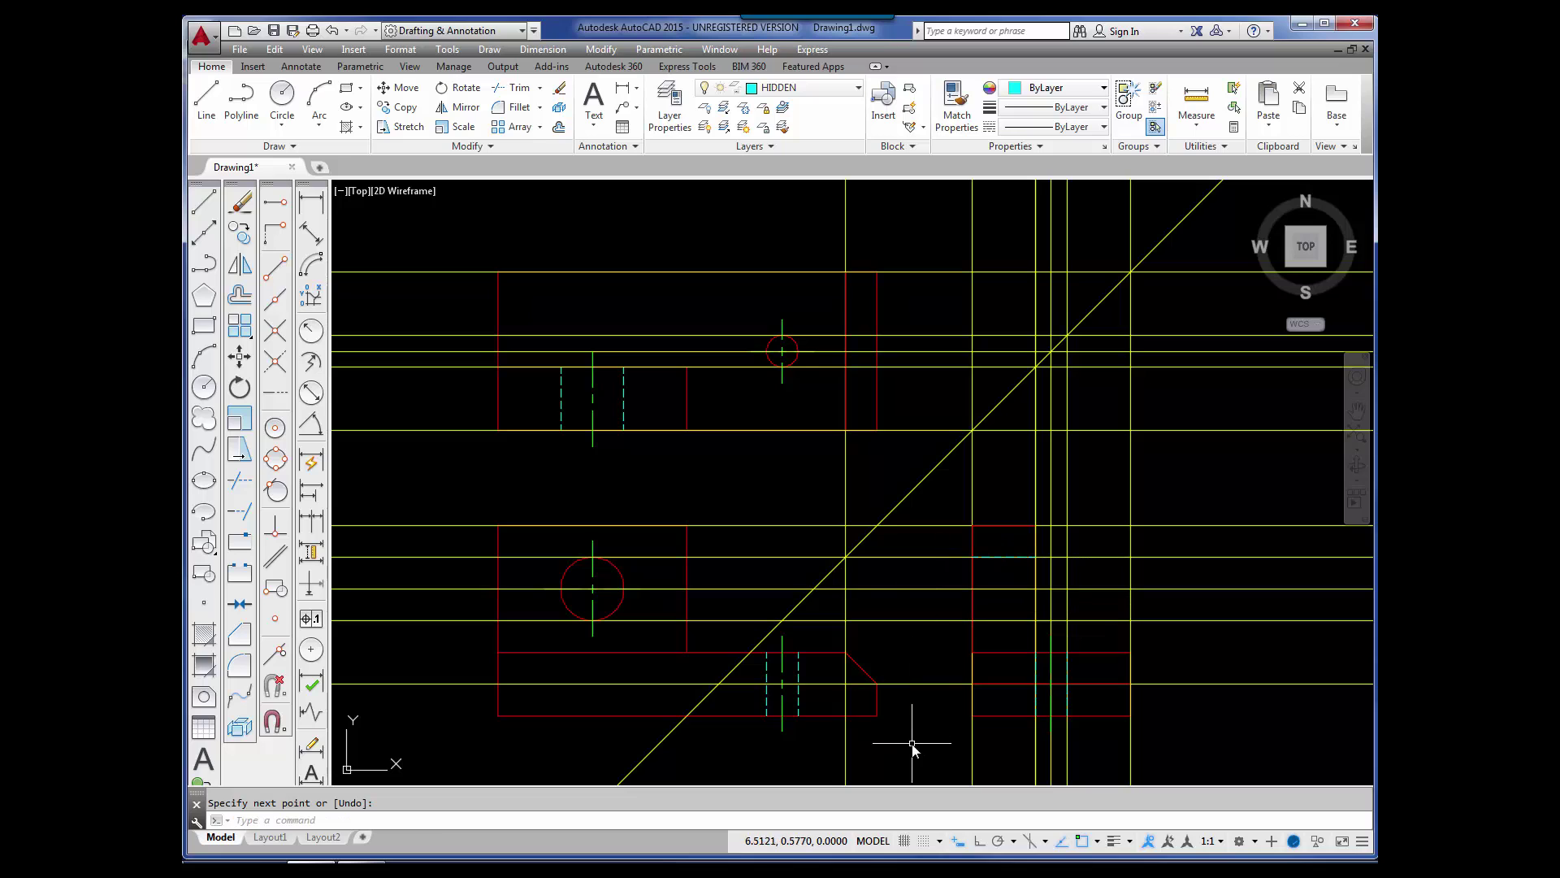
key(Return)
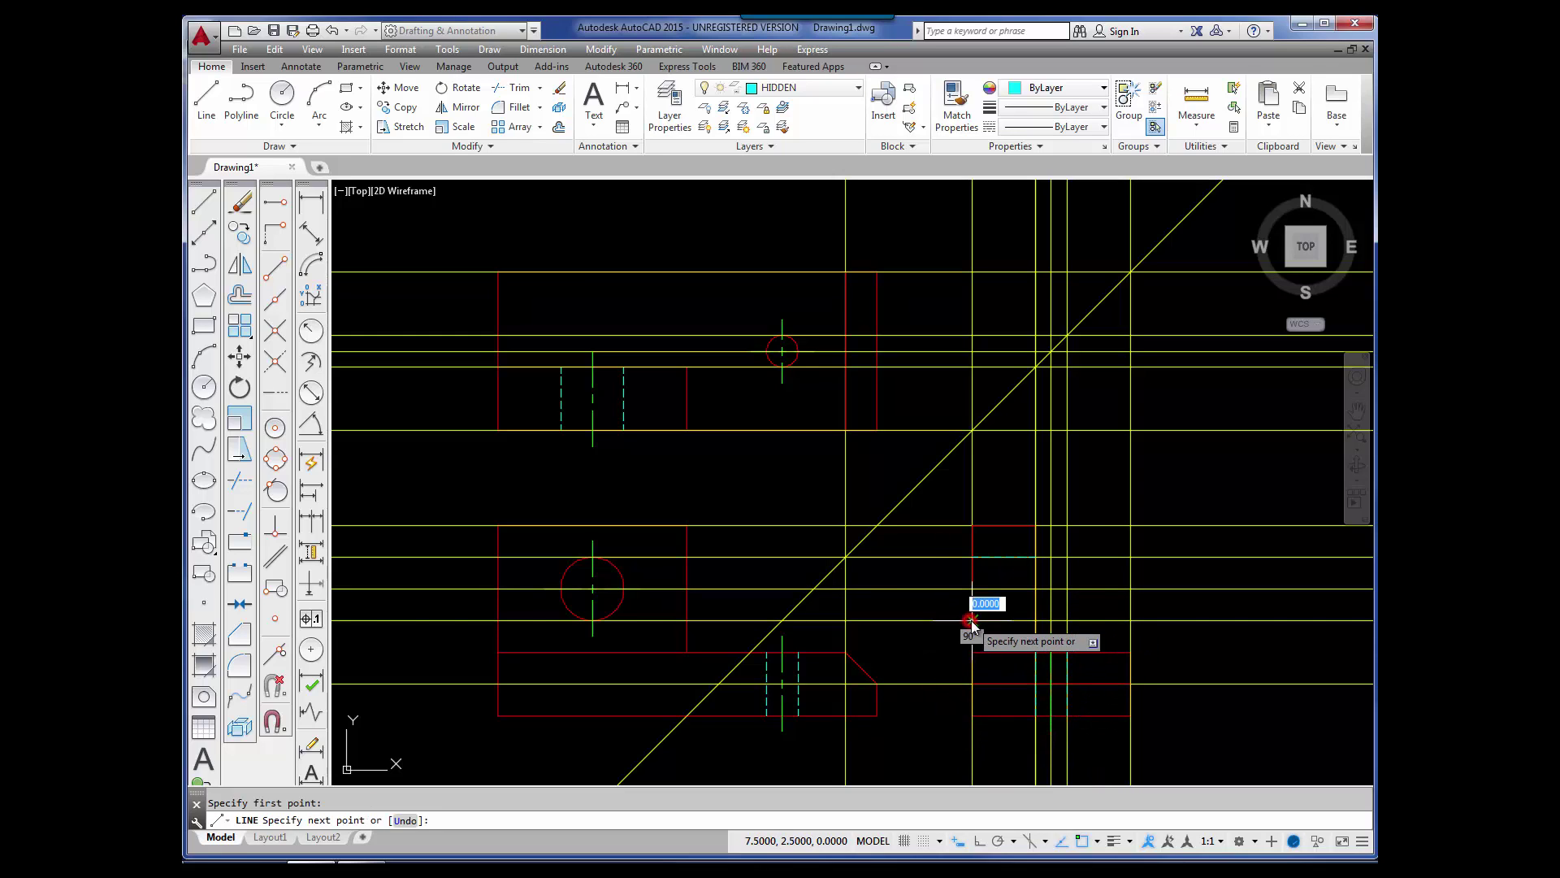
click(1036, 621)
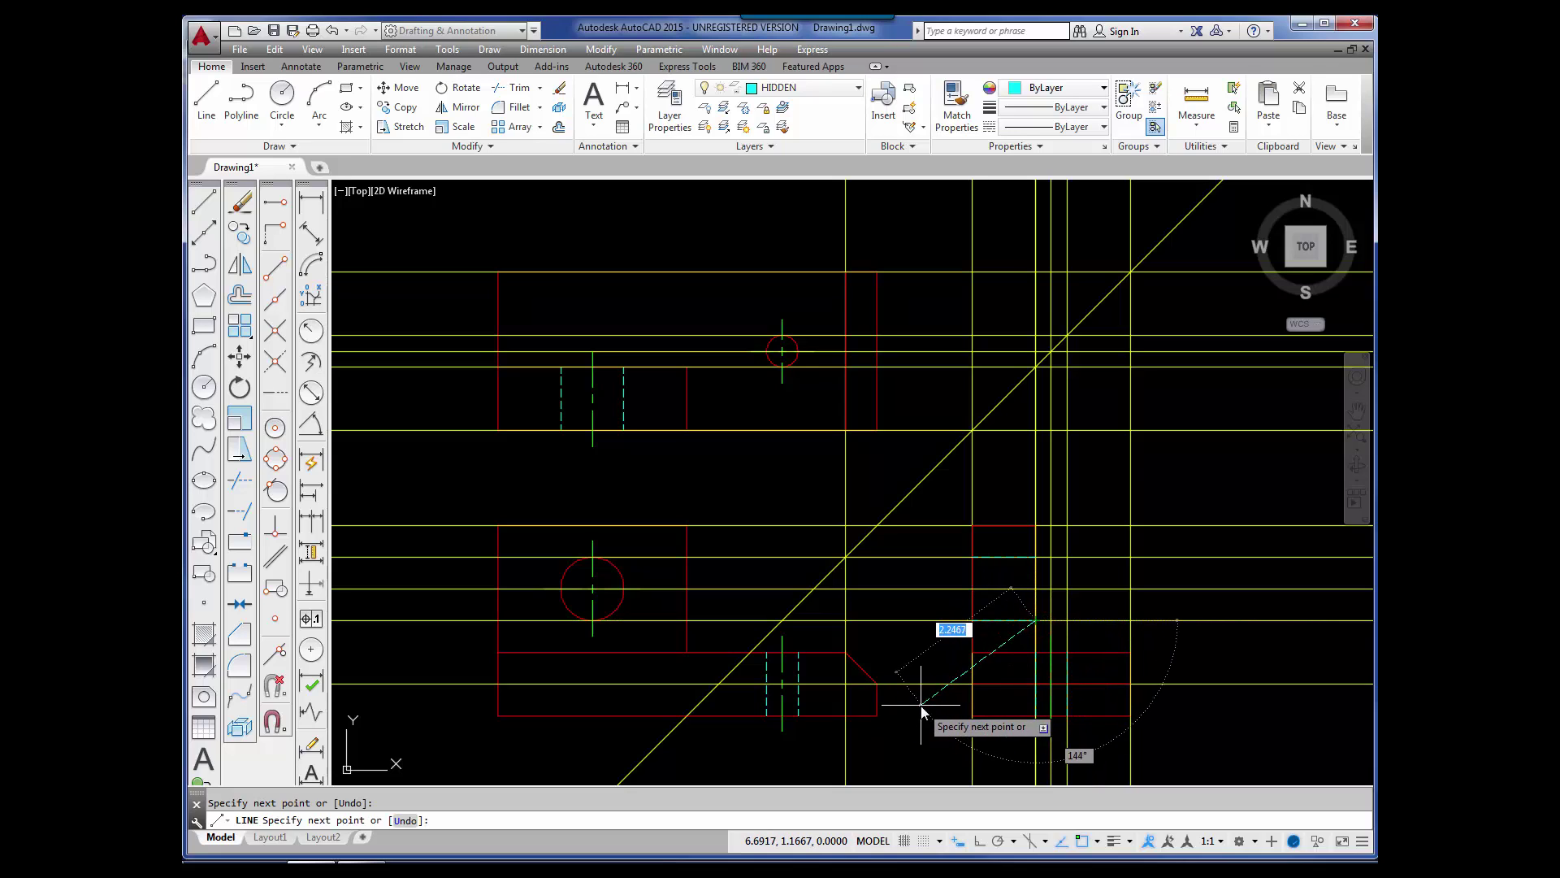
key(Return)
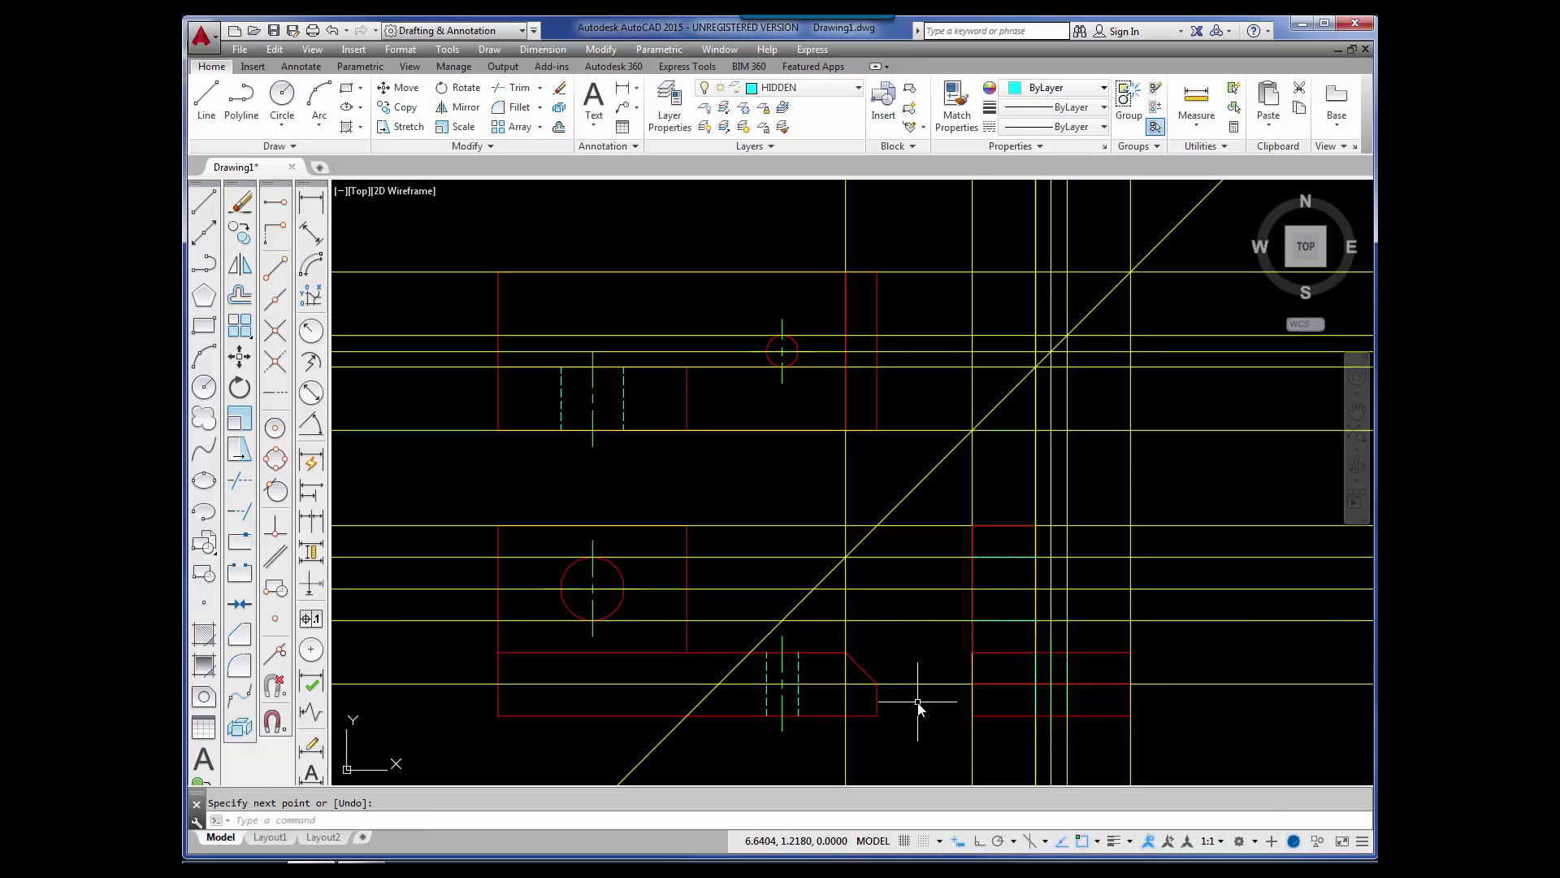
Step: On the CENTER layer, draw the large hole's horizontal centreline between the two vertical edges of the side view's raised block
click(858, 89)
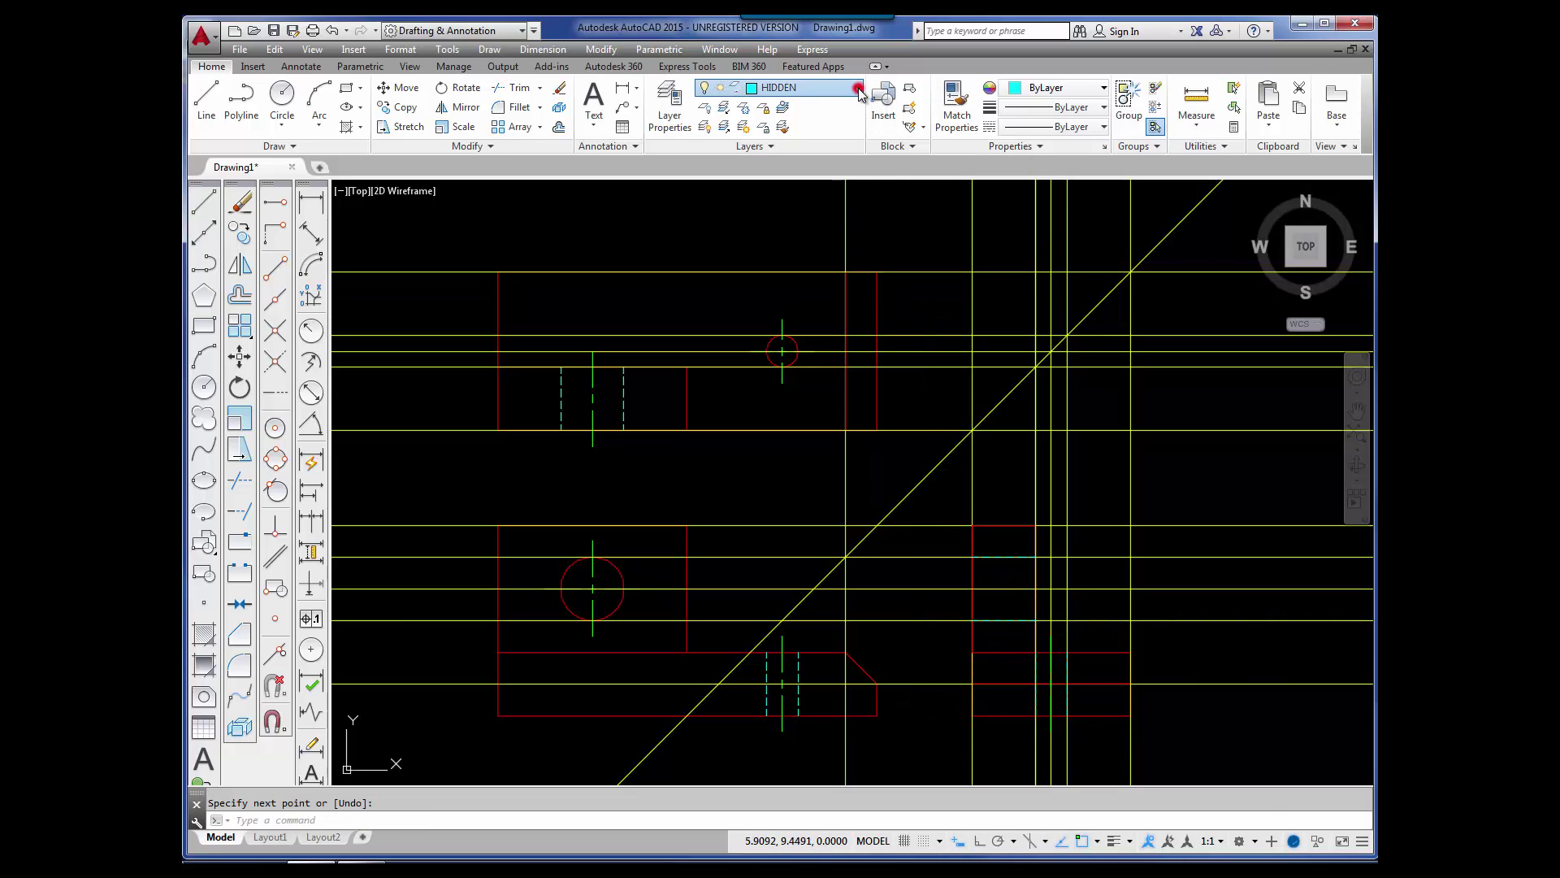
click(809, 128)
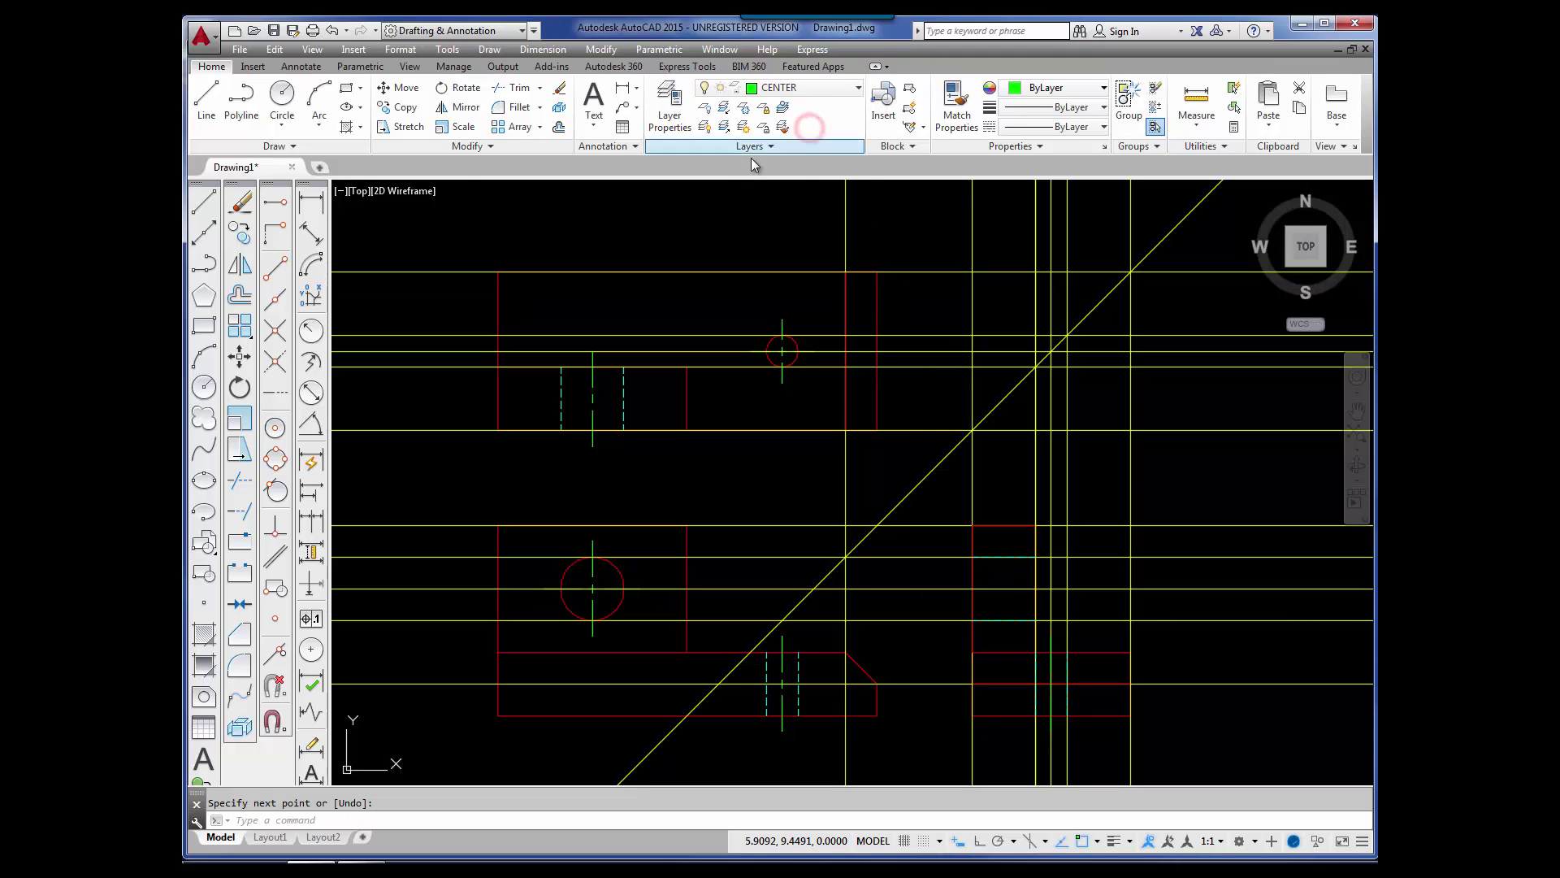
click(203, 202)
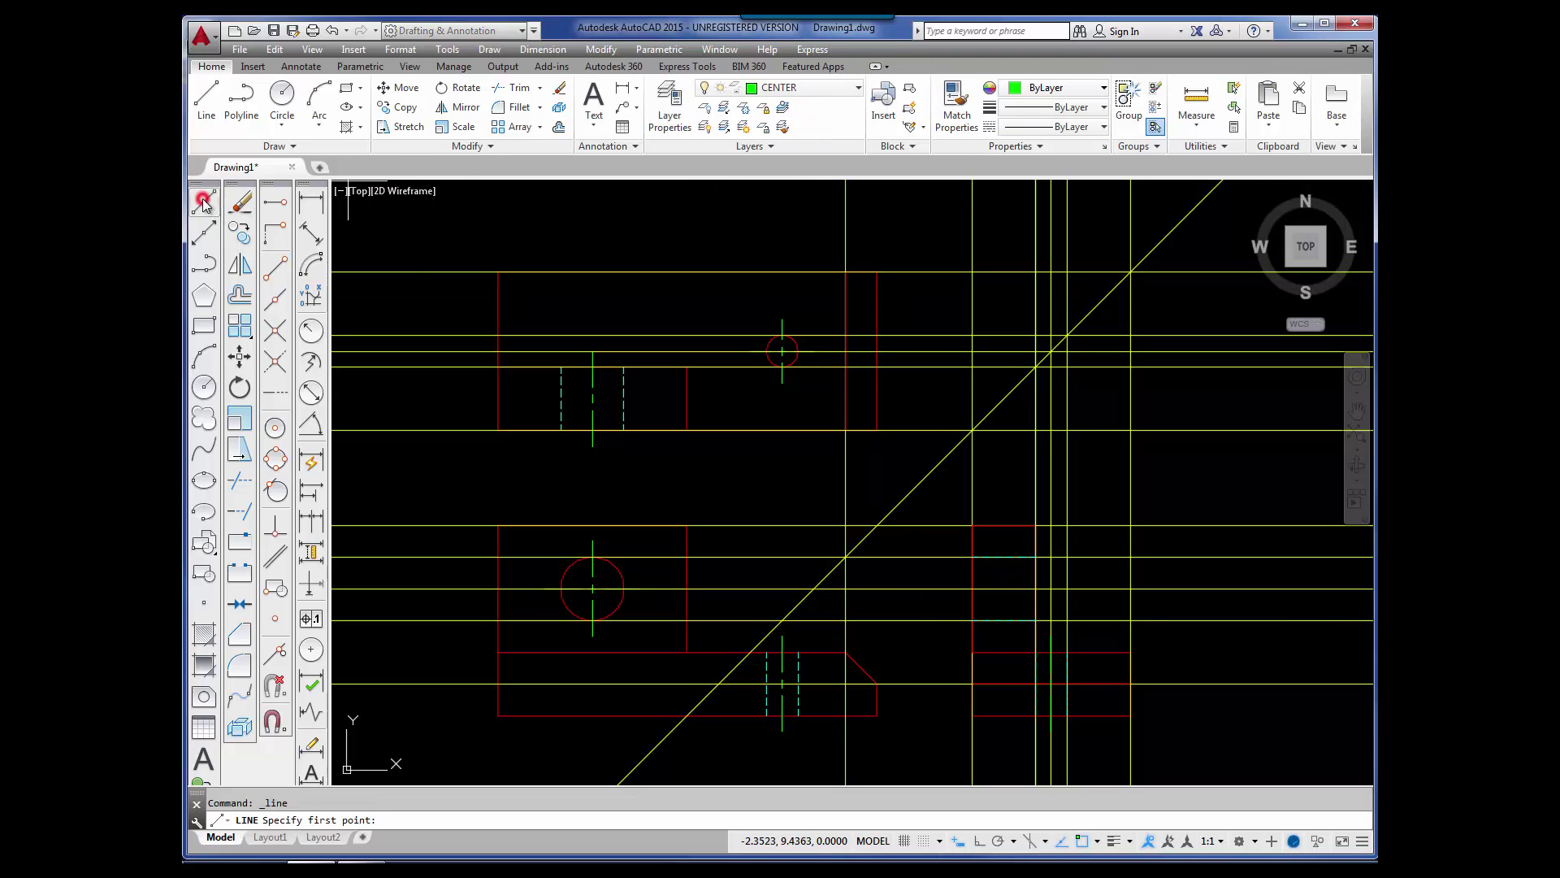
click(973, 588)
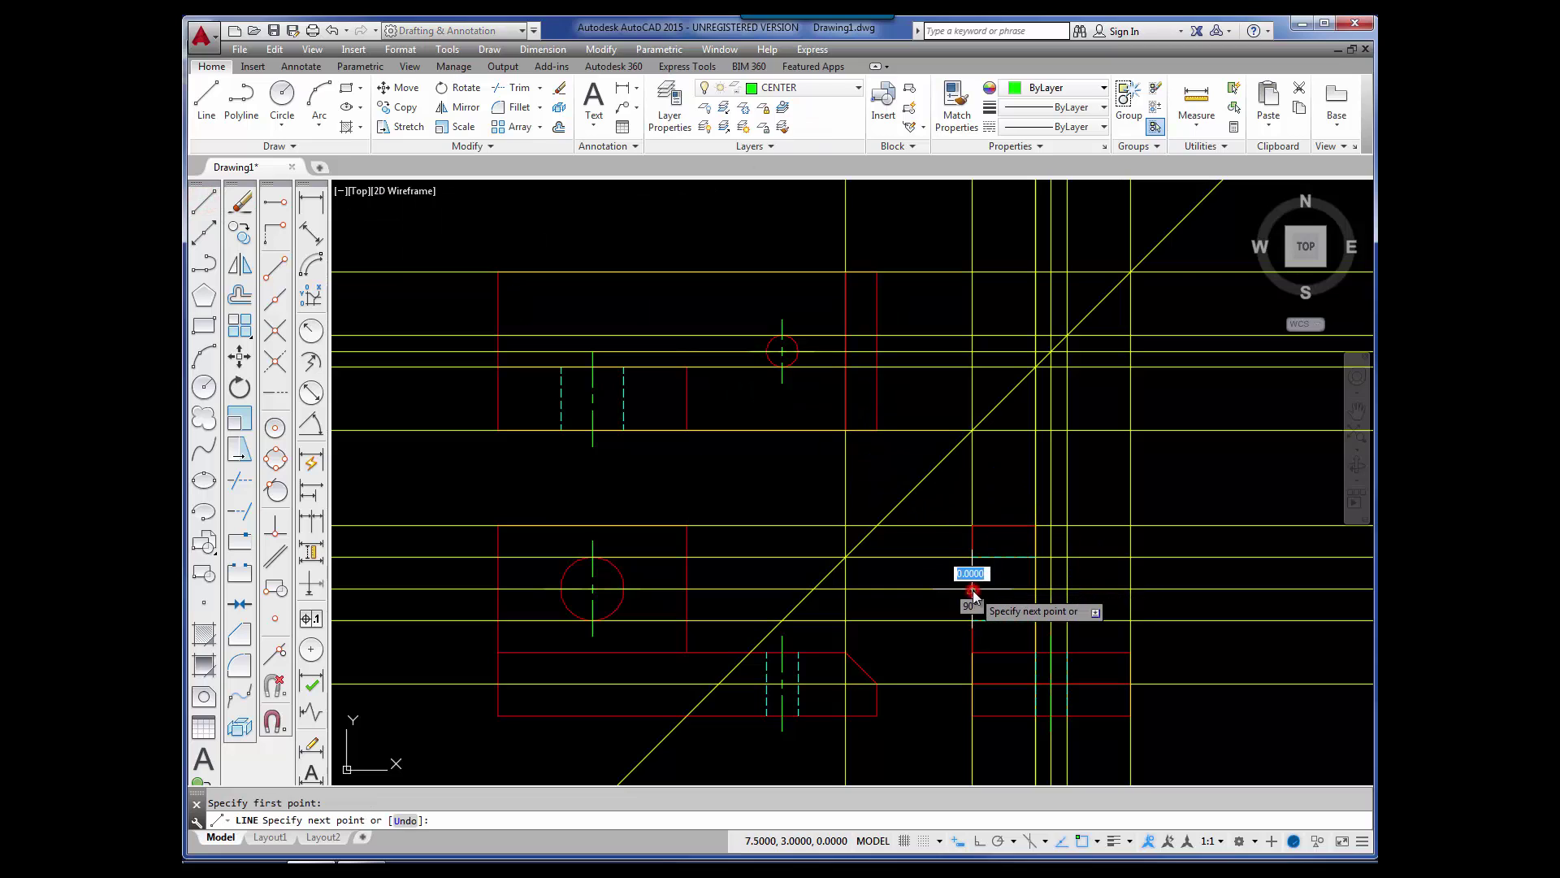
click(1034, 589)
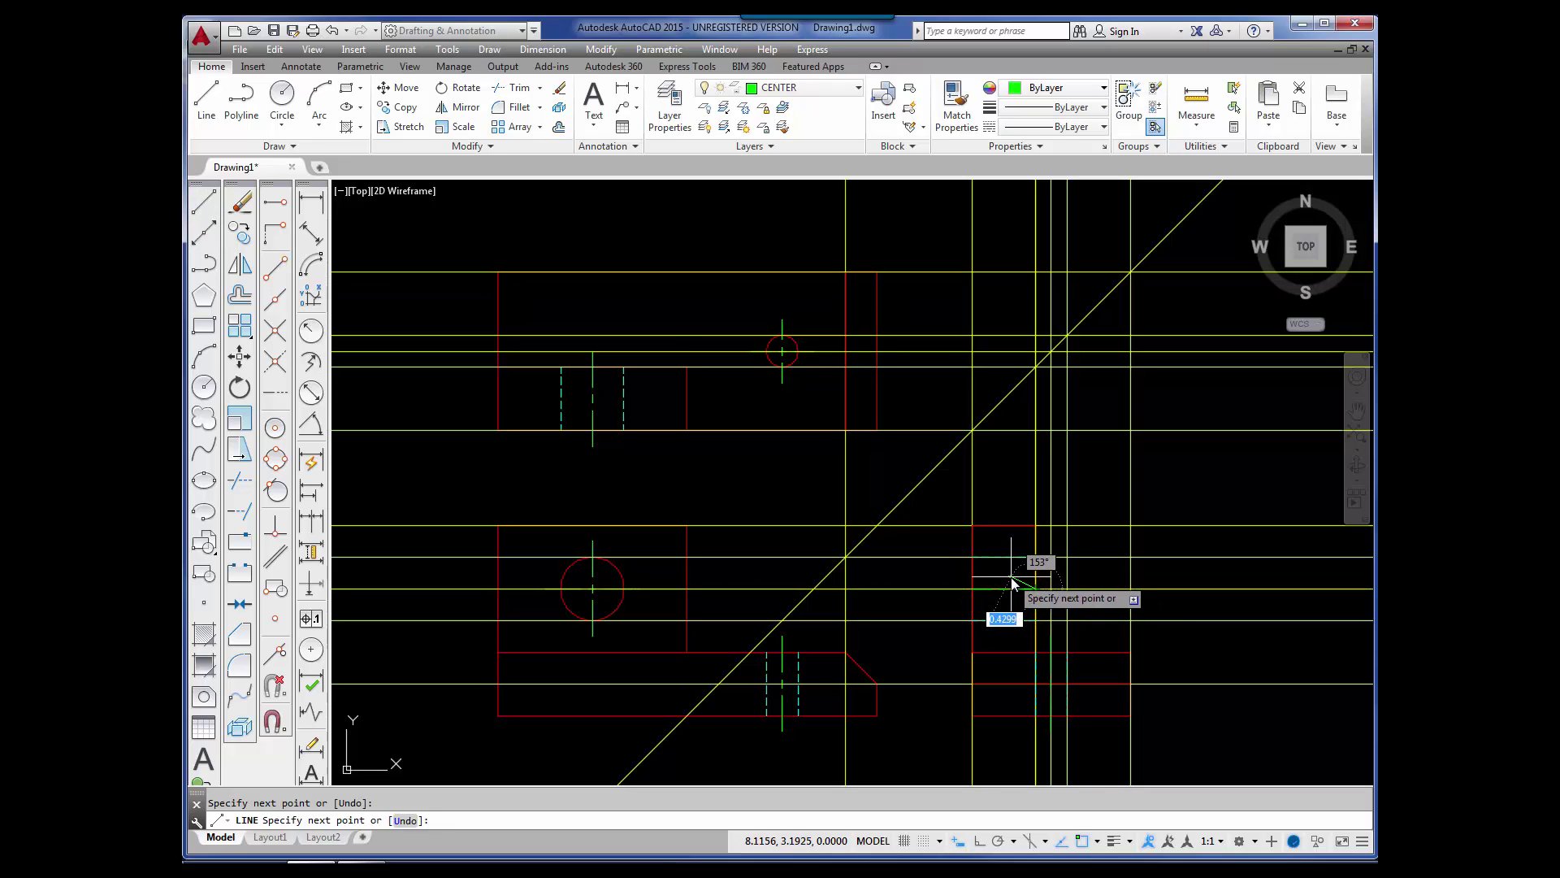
key(Return)
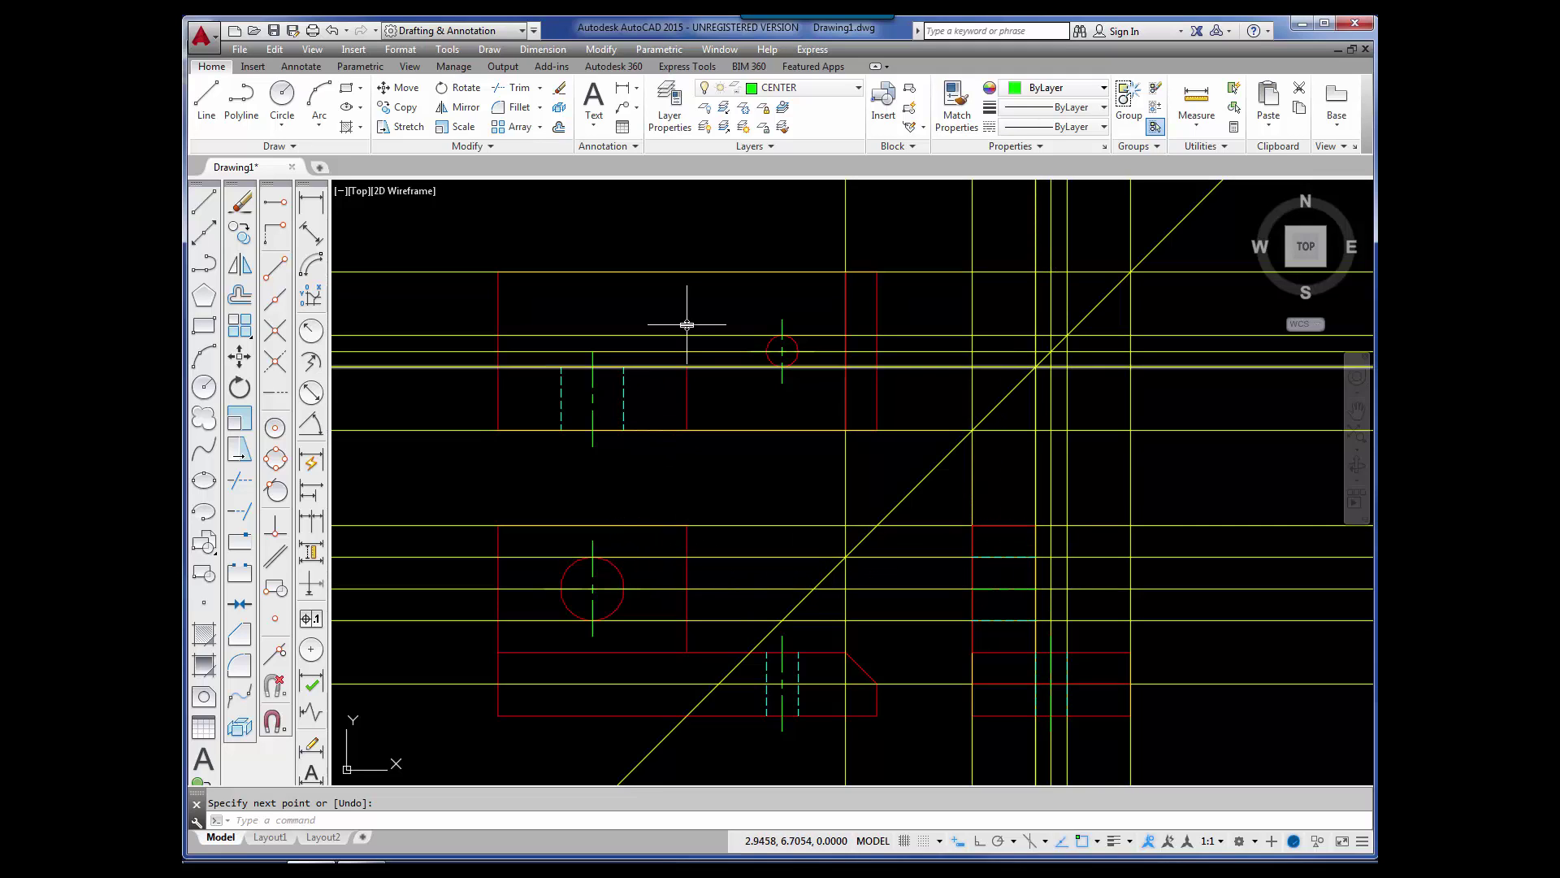
Step: Send all the yellow construction lines, horizontal, vertical and diagonal, to the back of the draw order, behind the part geometry
click(1277, 766)
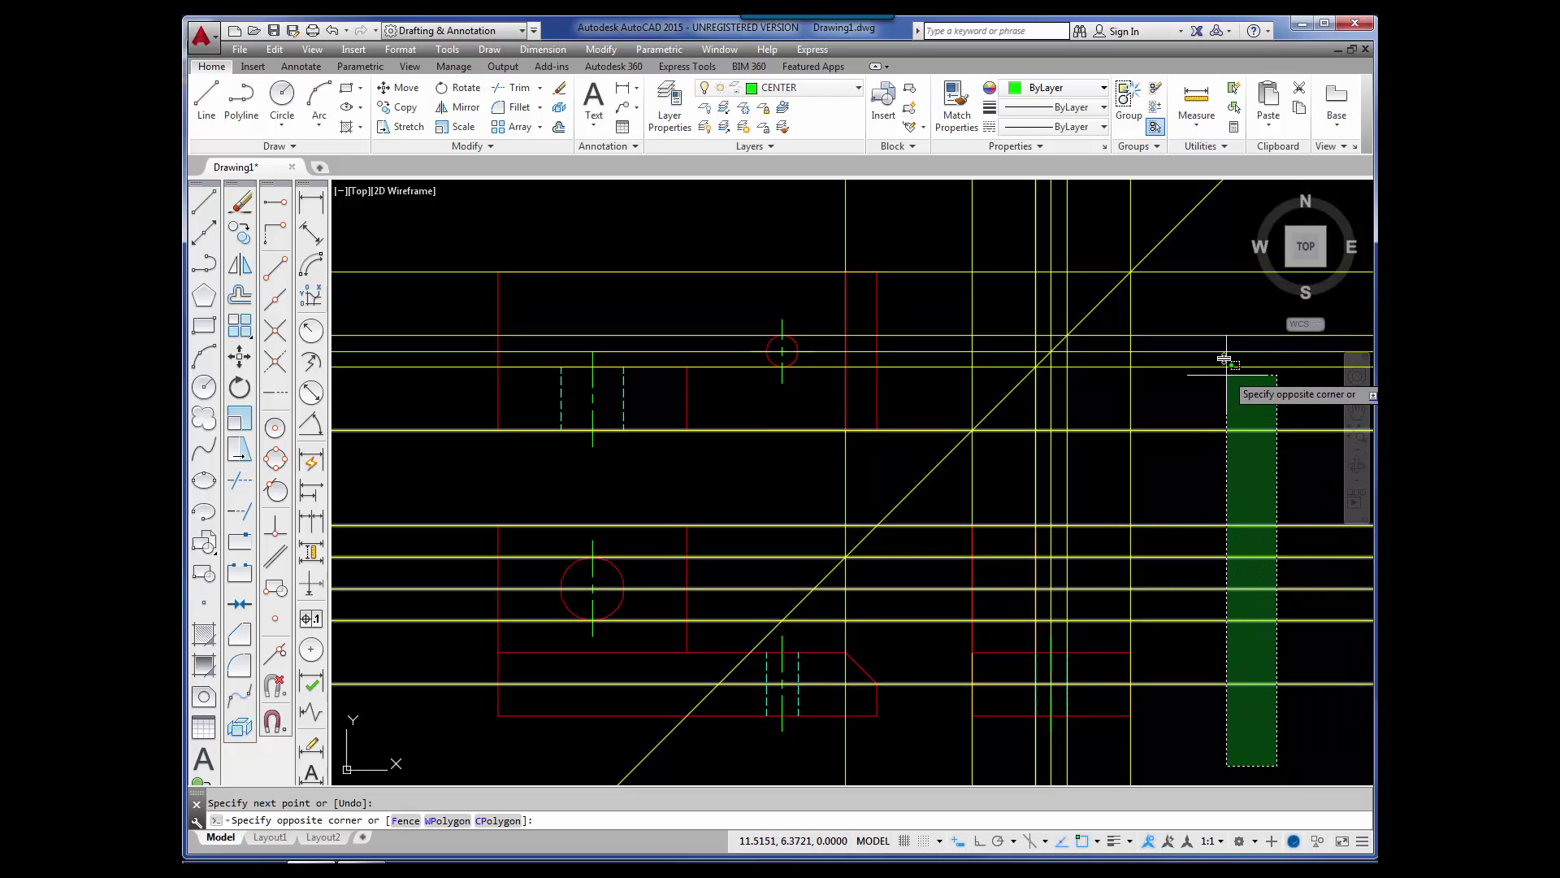
click(1203, 247)
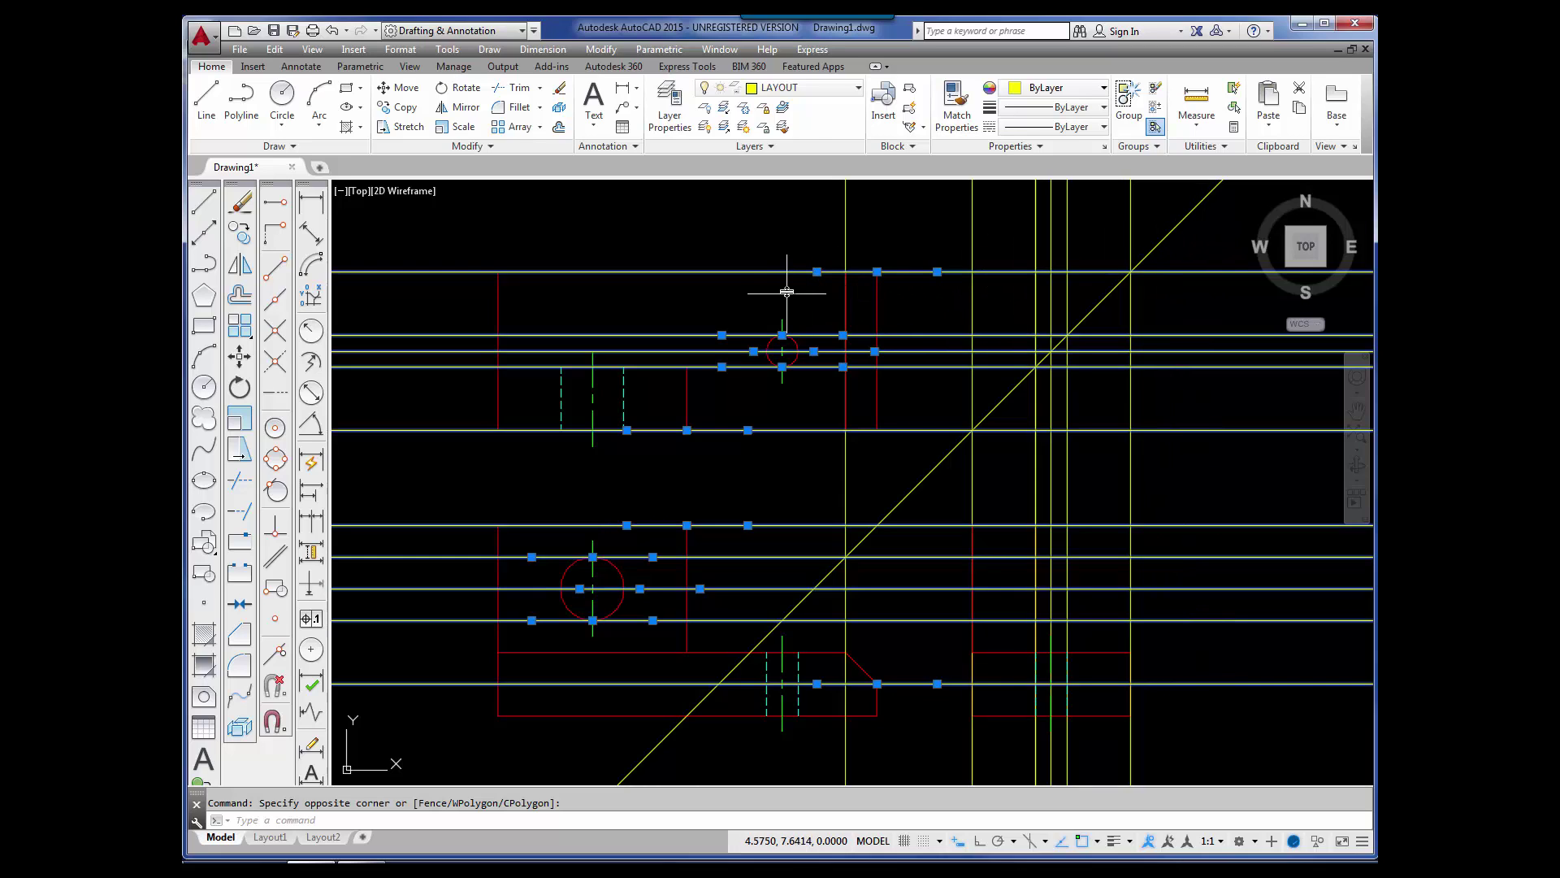
click(1208, 221)
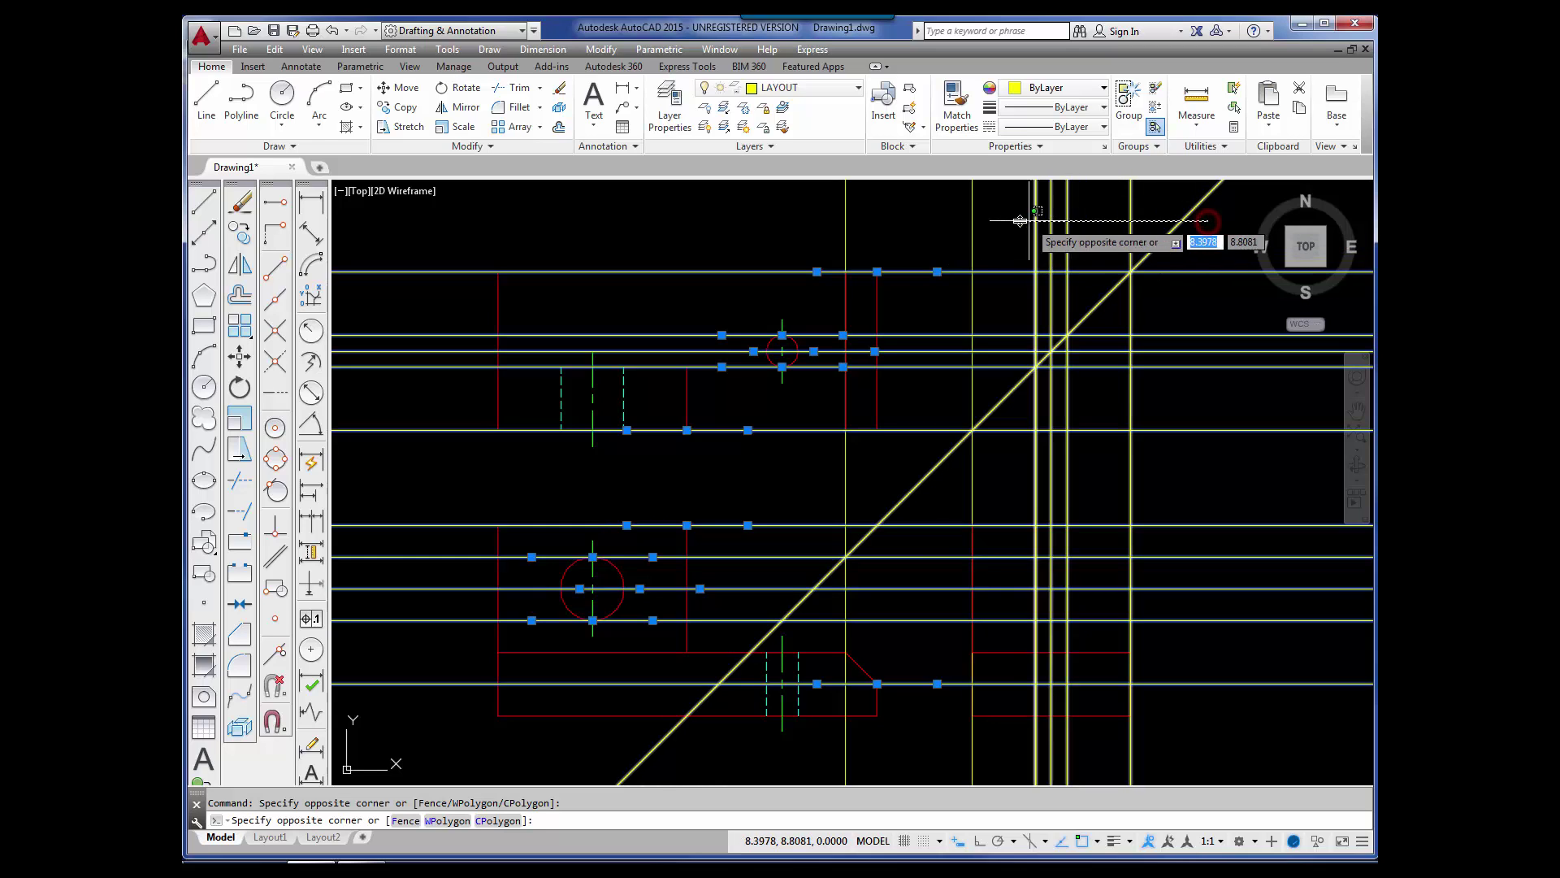
click(626, 210)
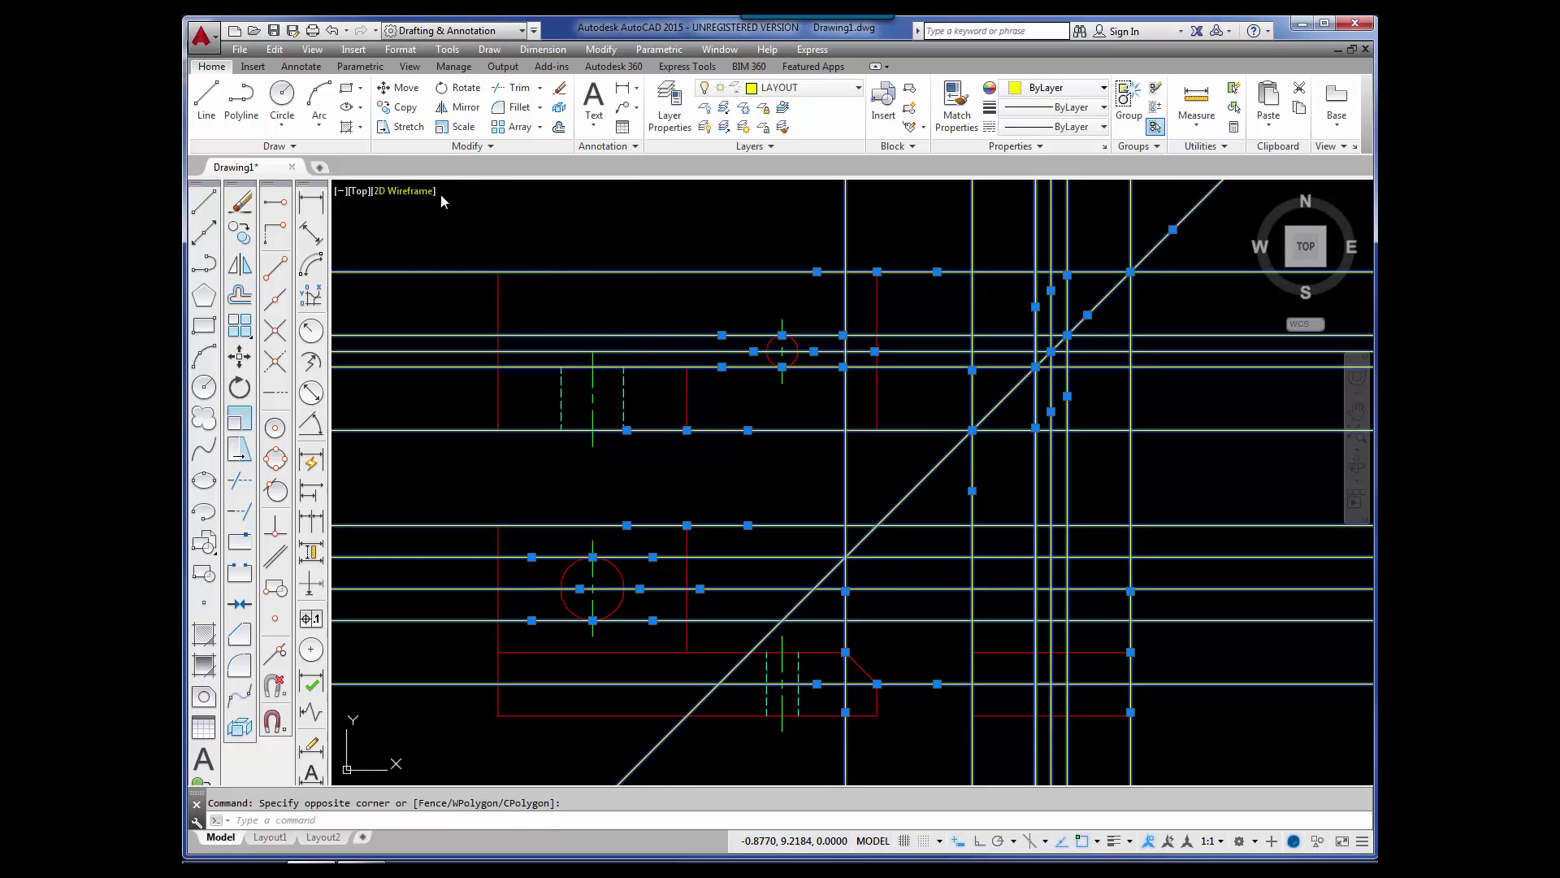
click(293, 147)
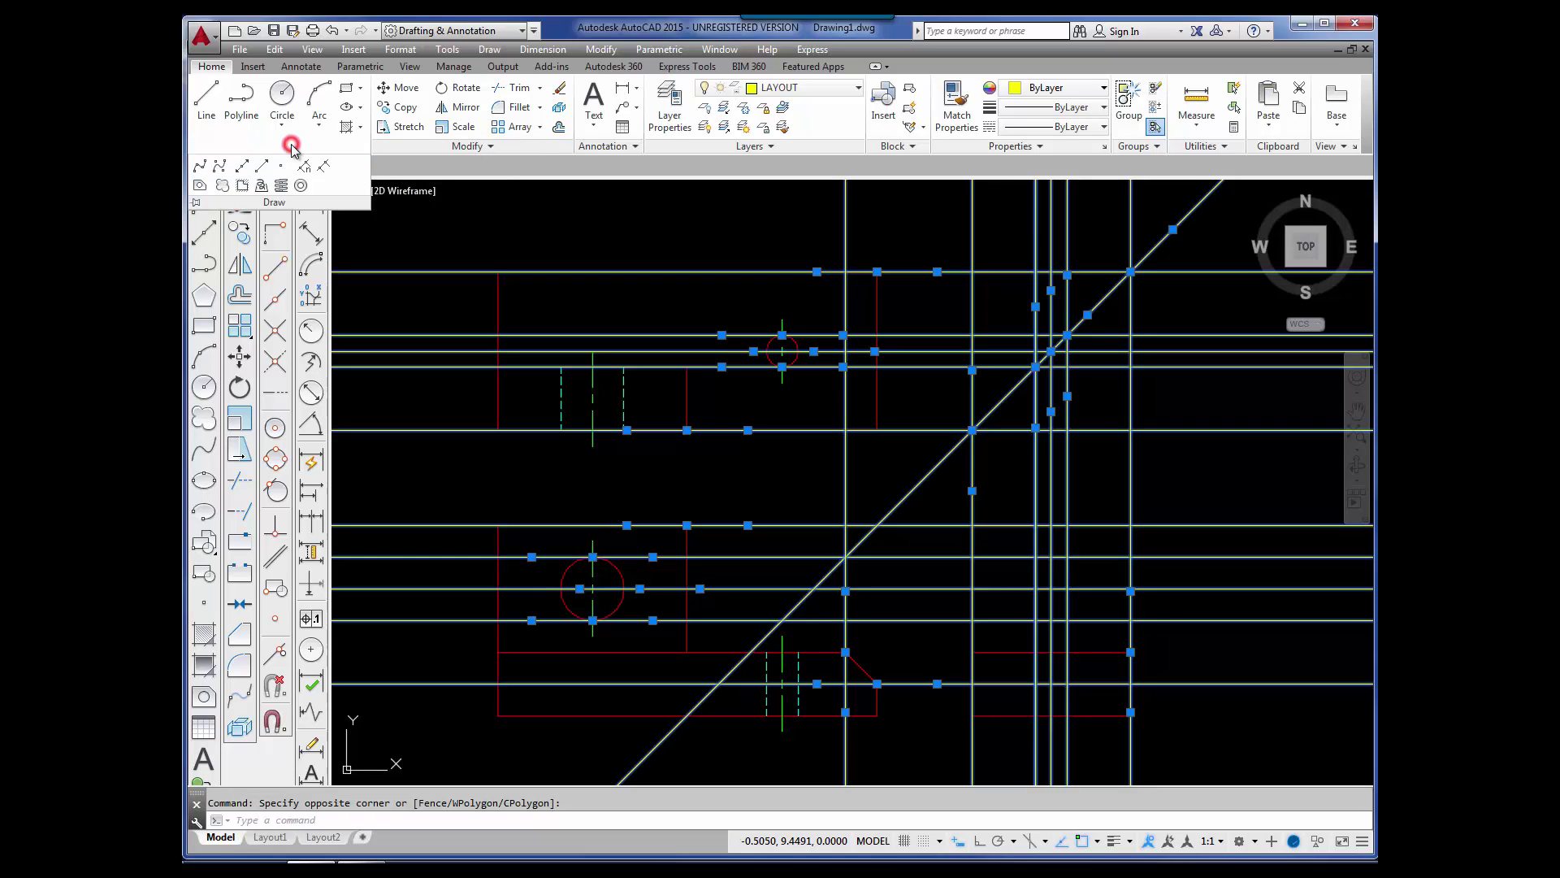
click(492, 147)
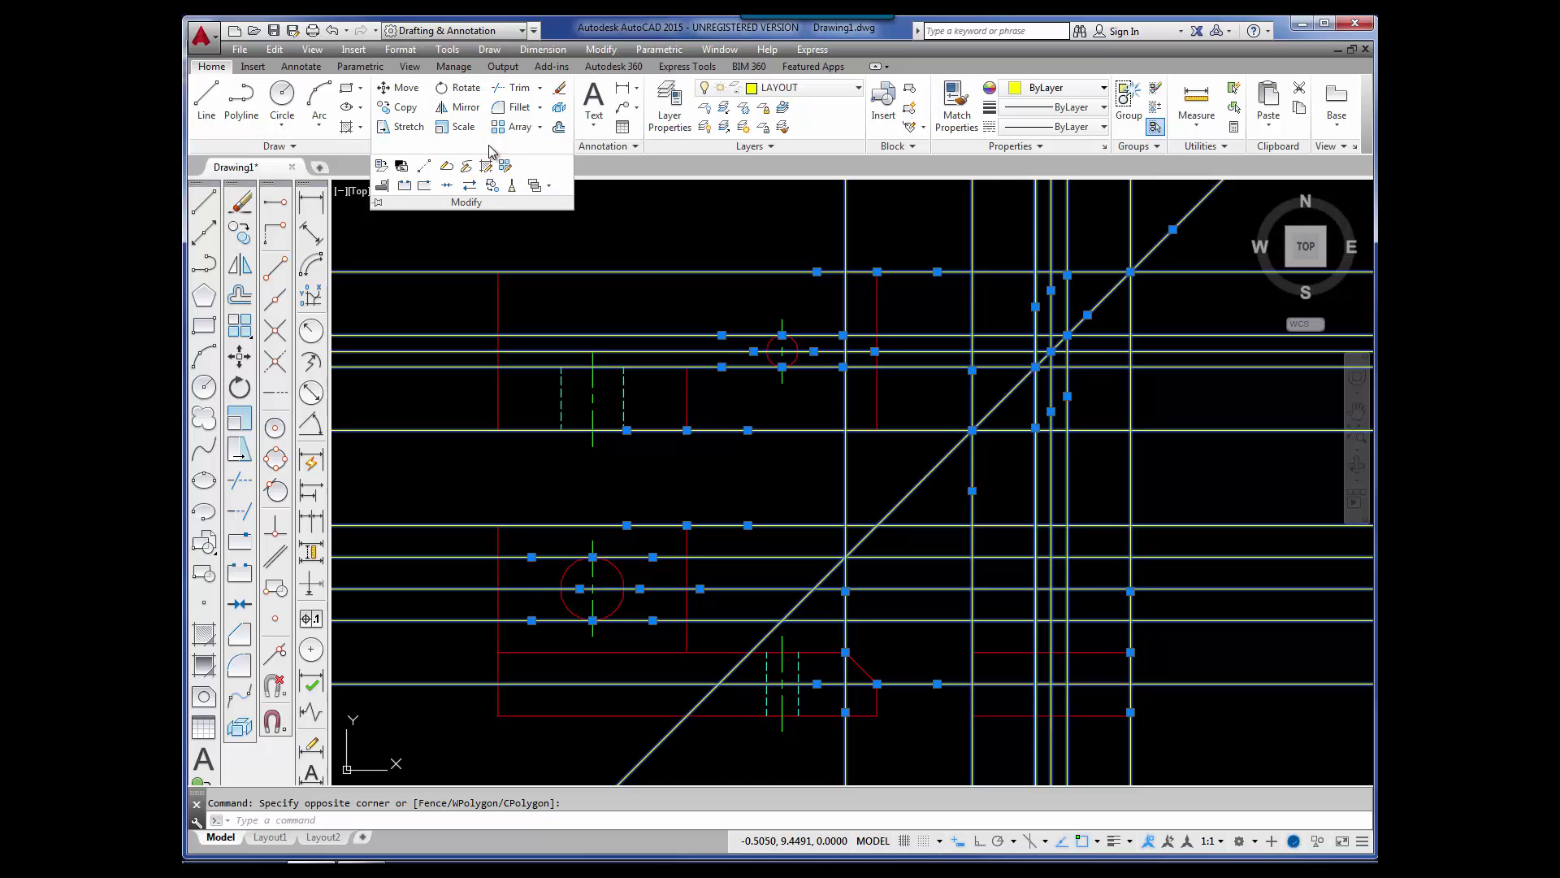
click(550, 186)
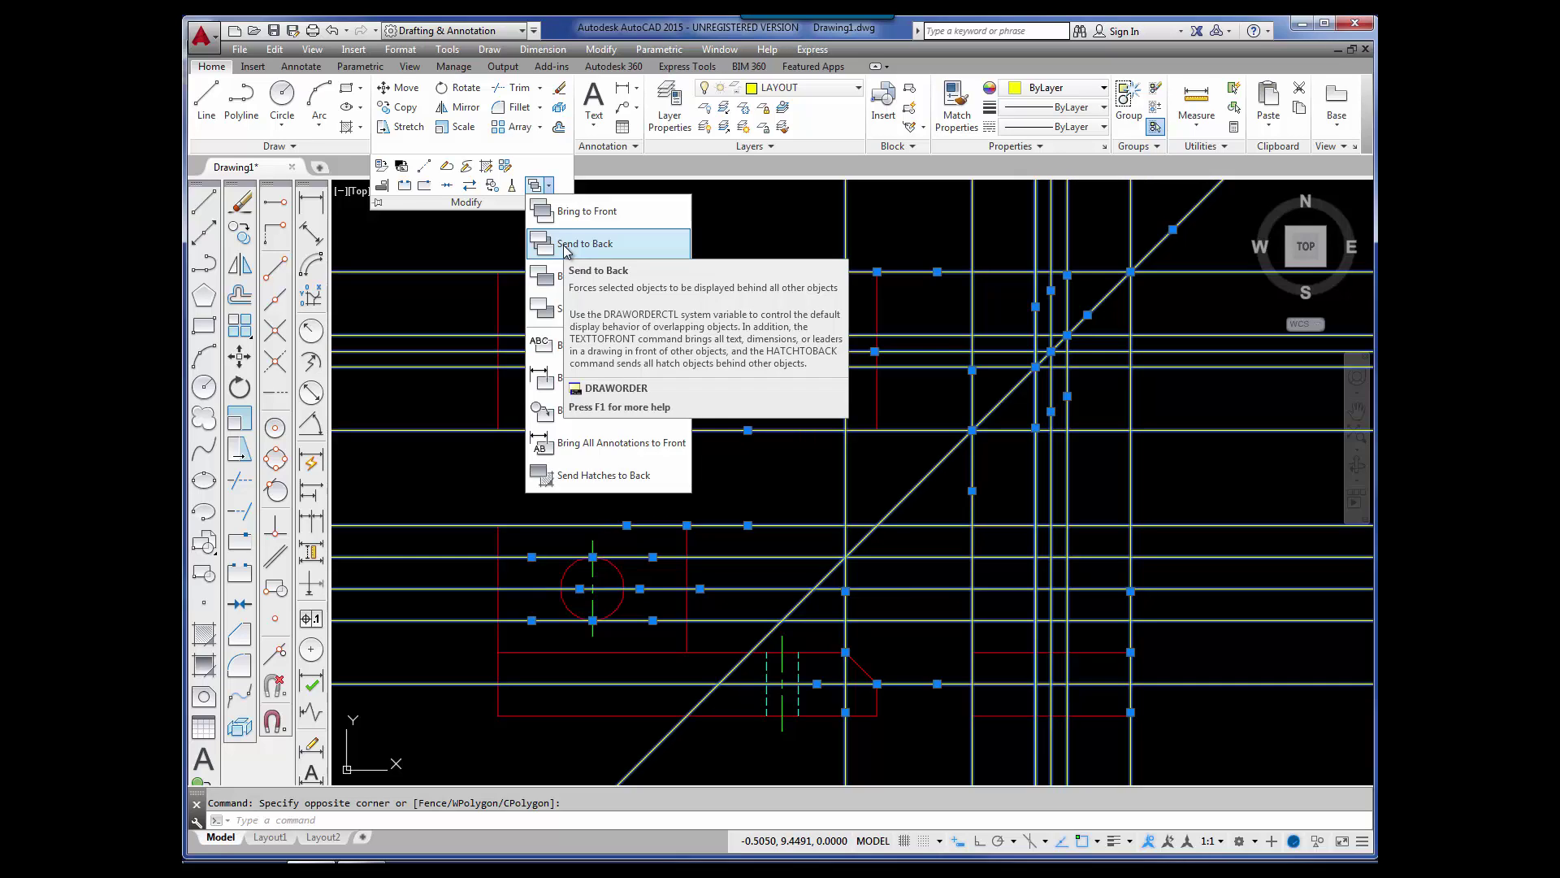
click(566, 246)
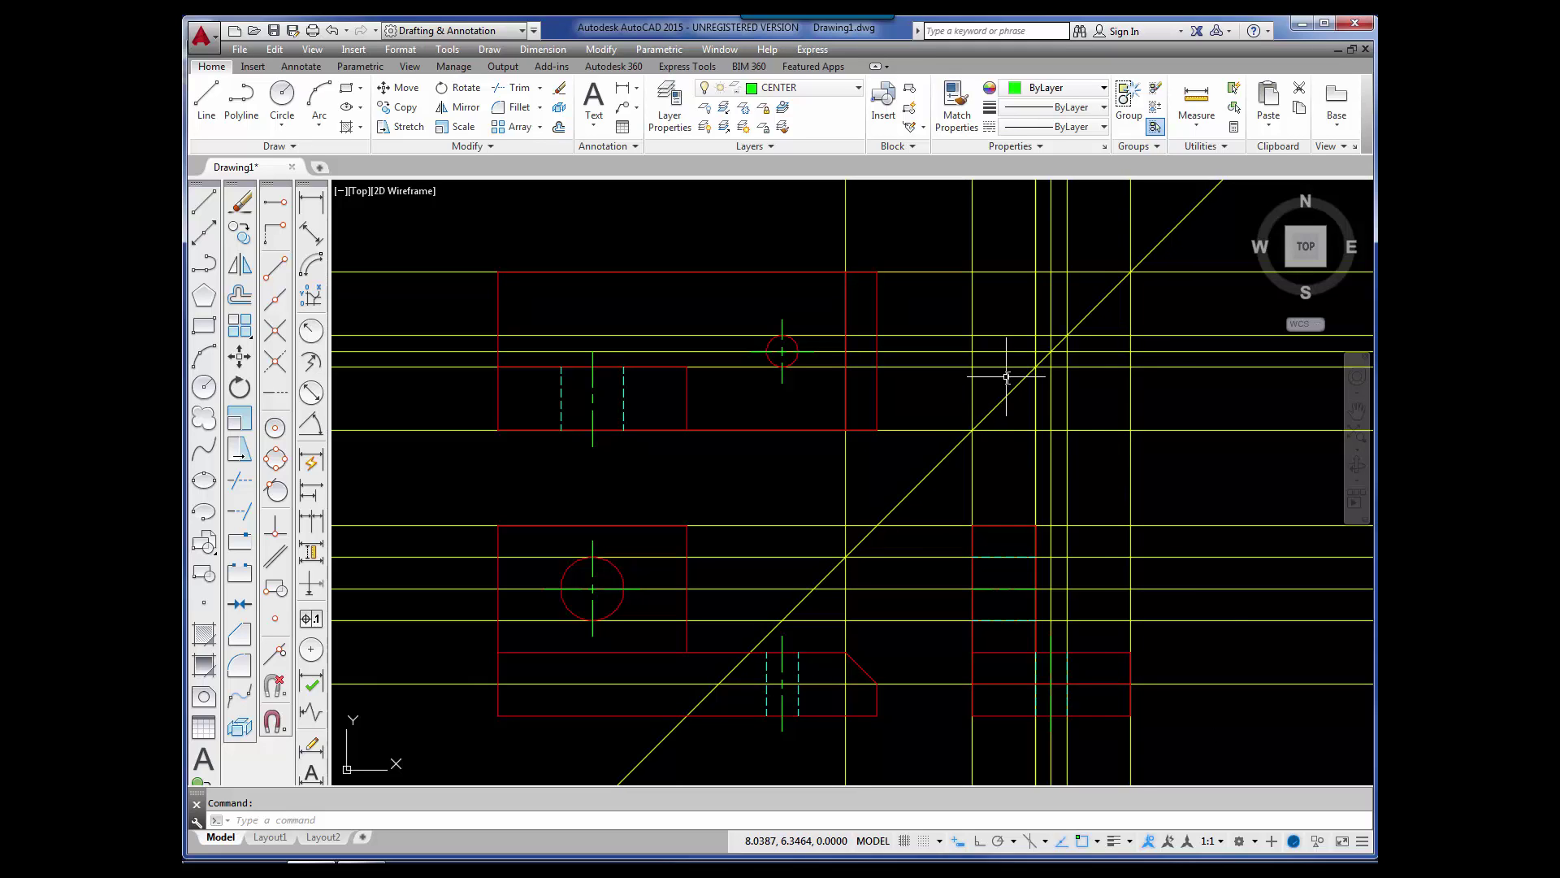
Step: Turn off the LAYOUT layer to hide the construction lines in all three views
right_click(779, 148)
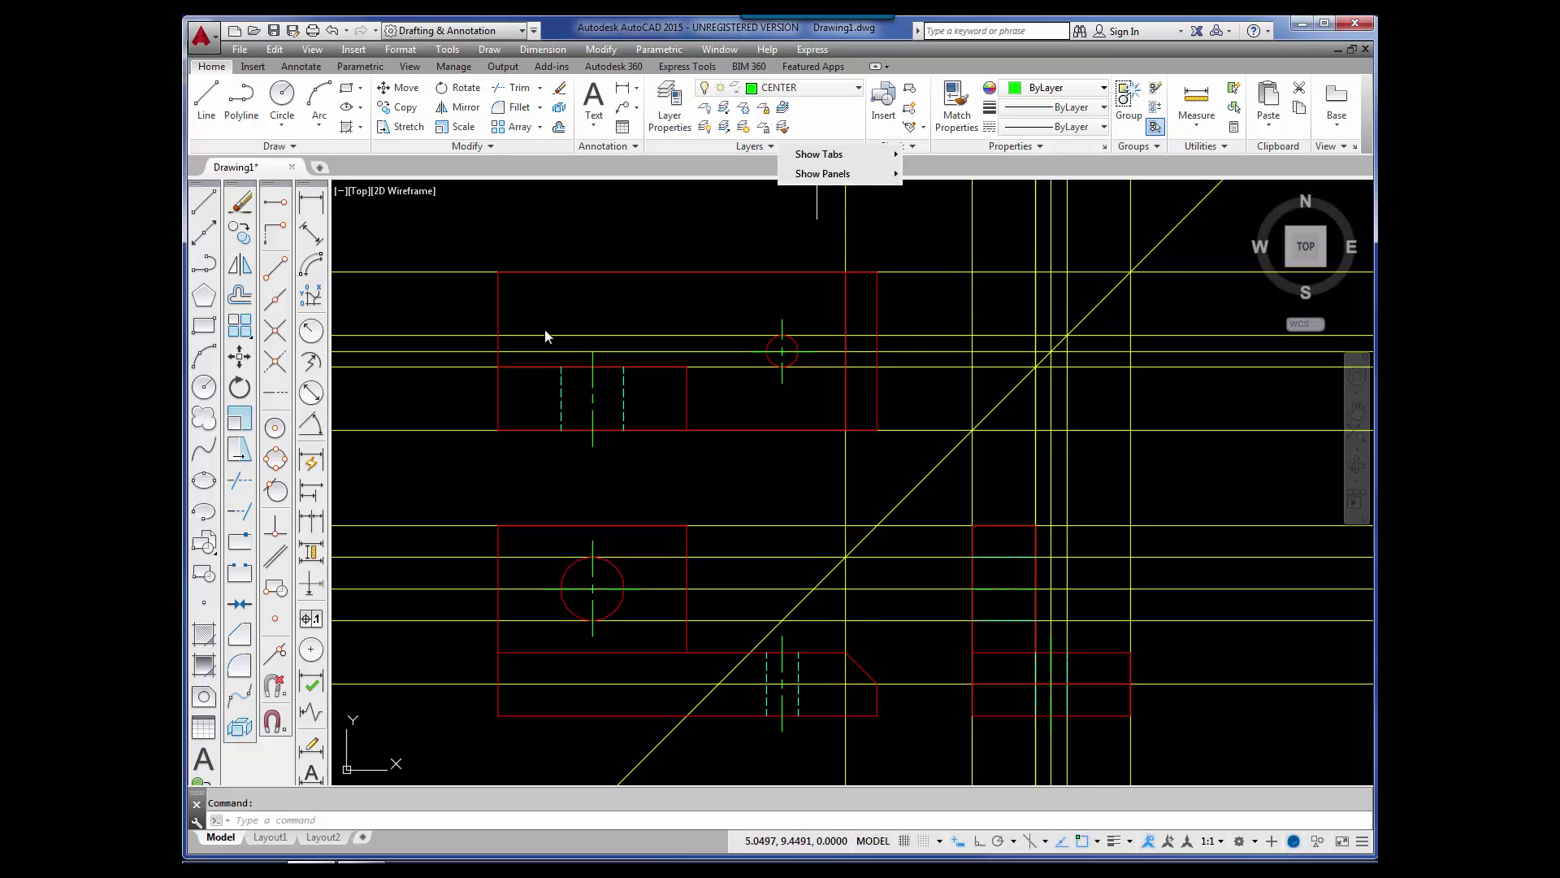
click(858, 87)
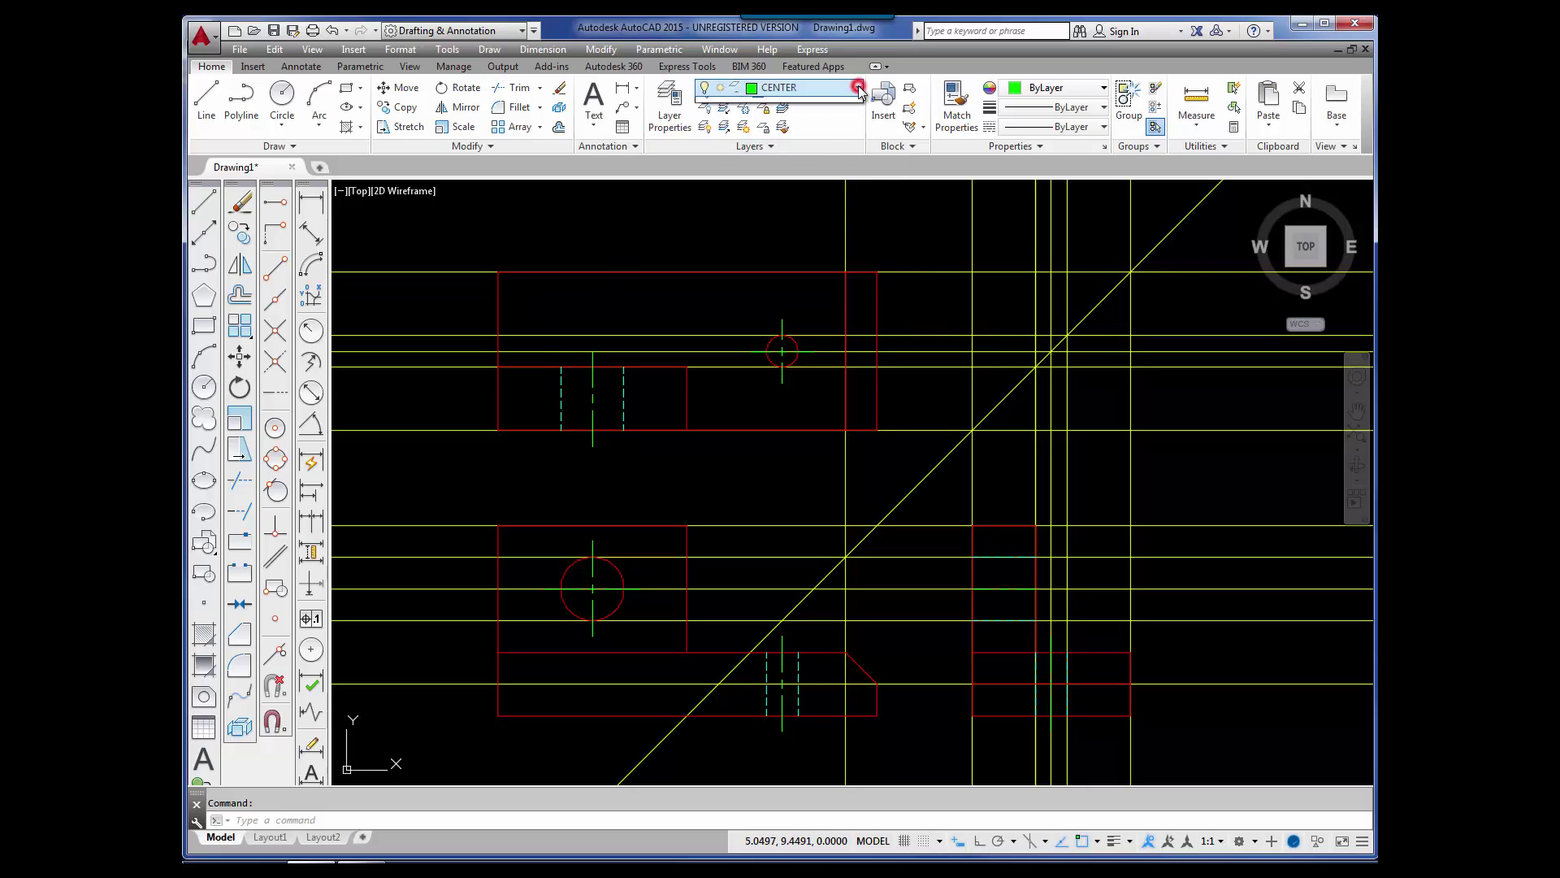
click(858, 88)
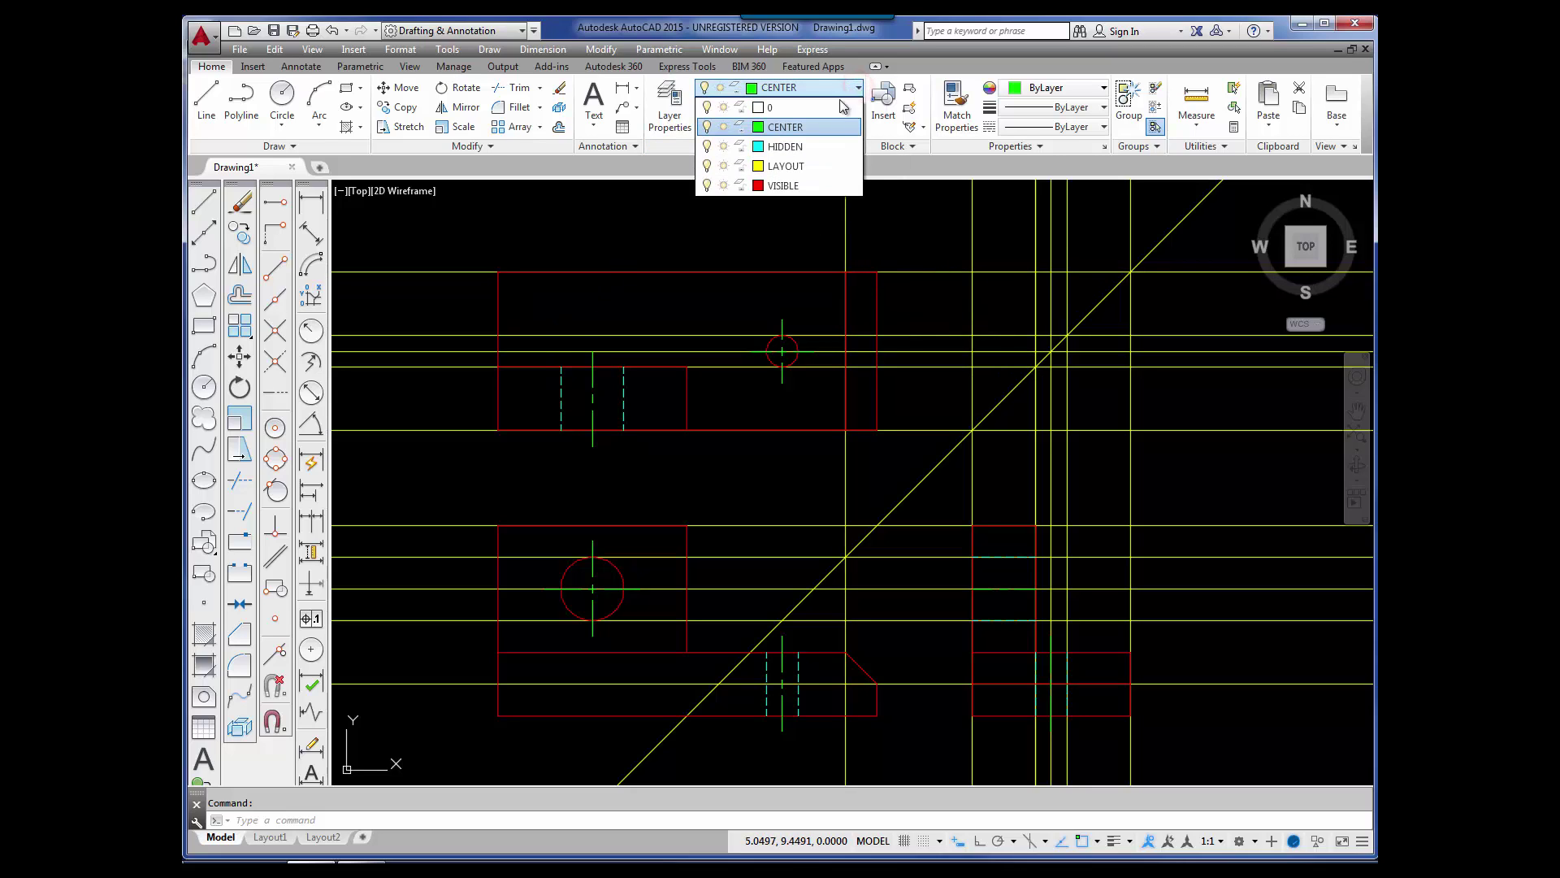
click(707, 165)
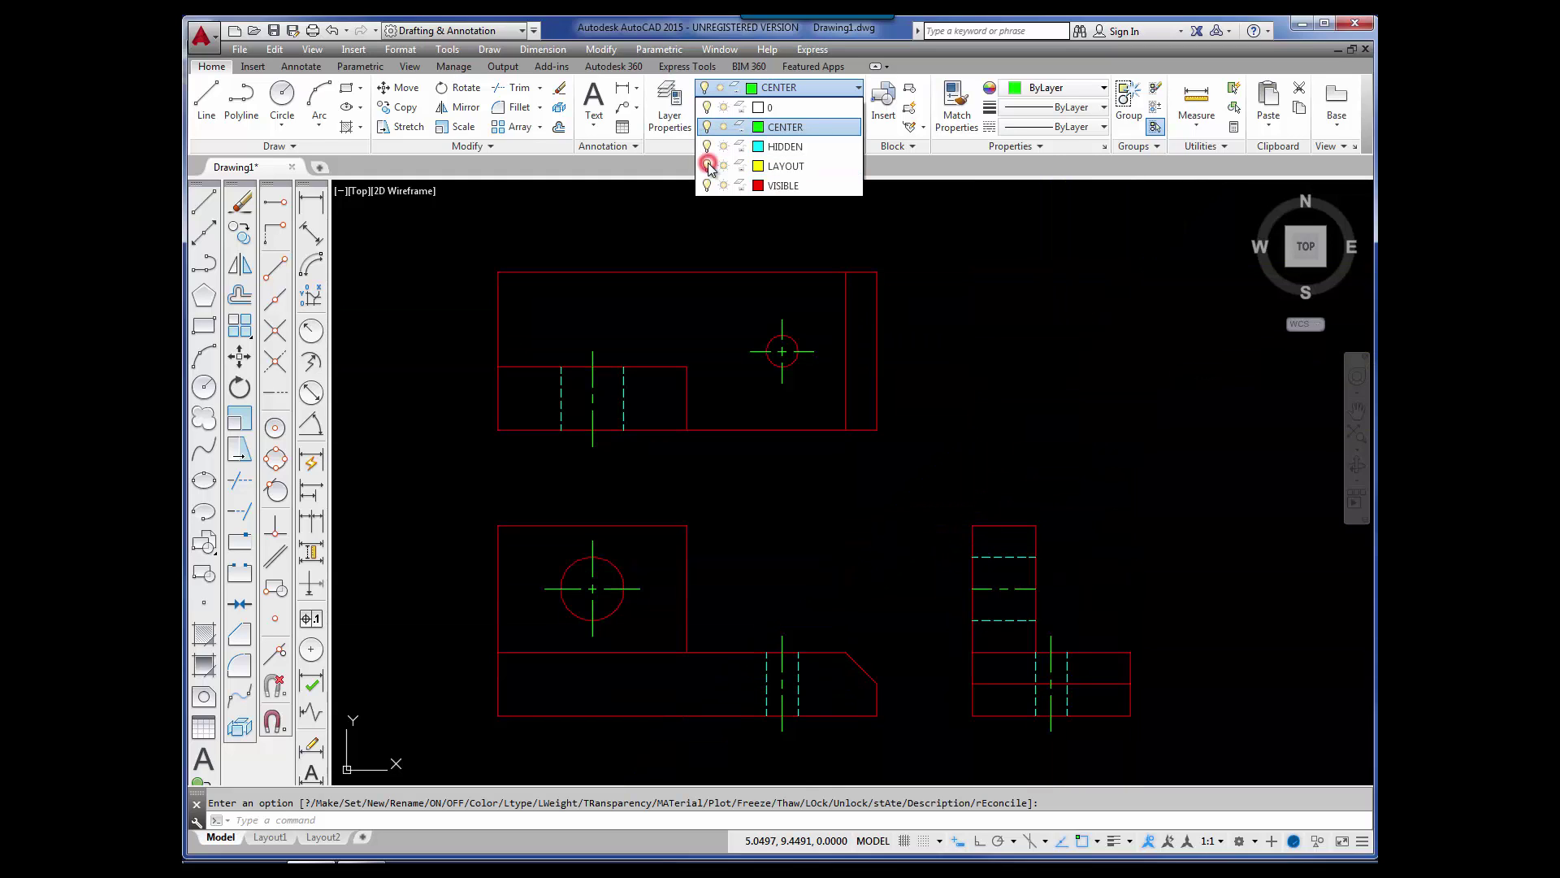
click(1097, 406)
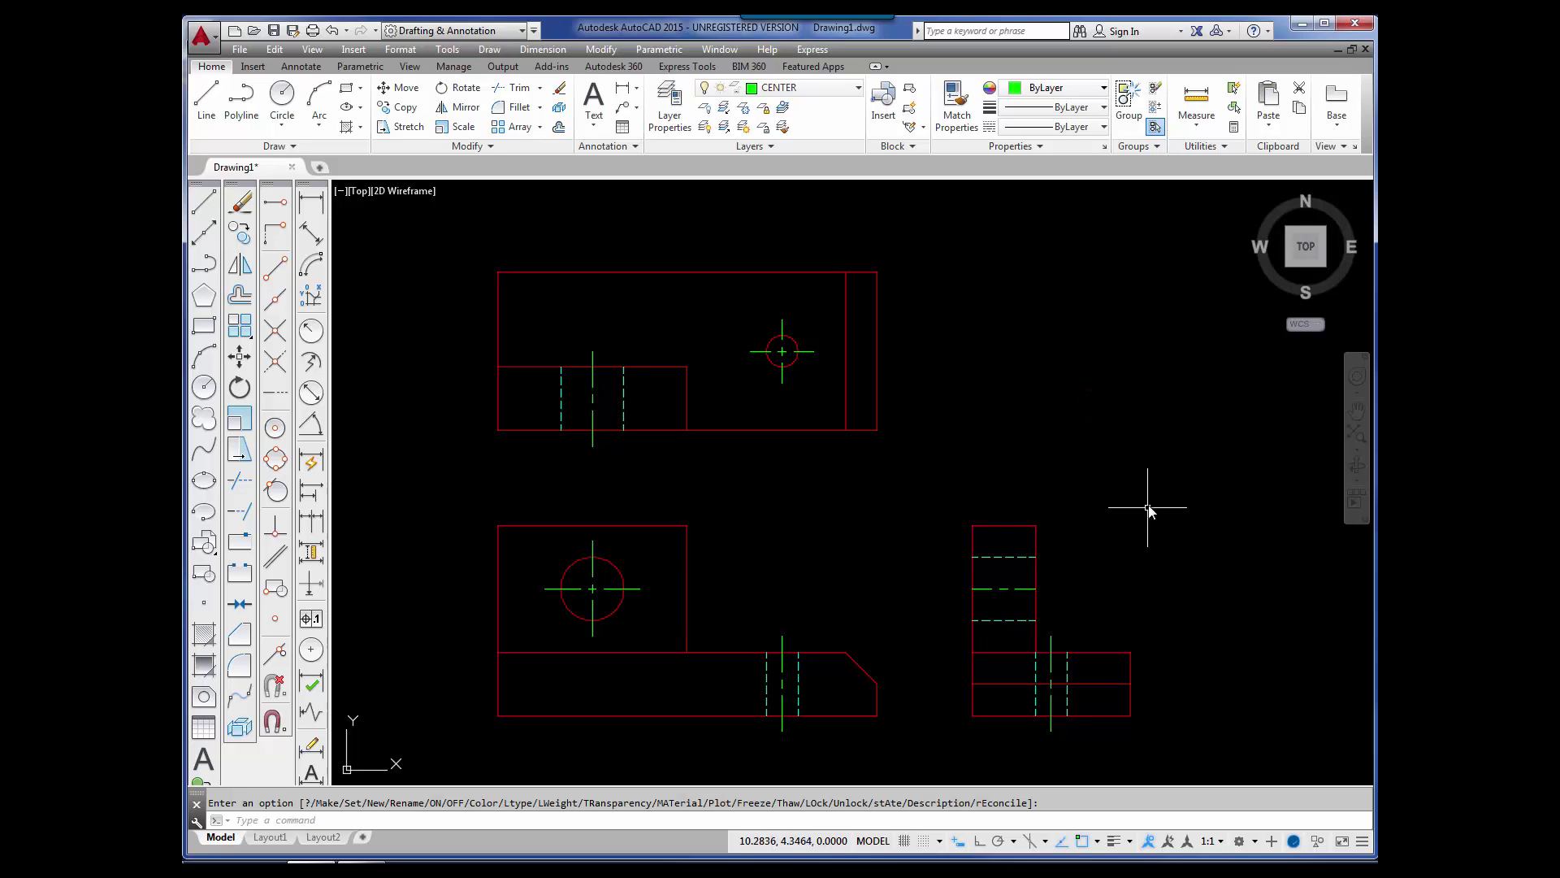
Step: Lengthen the large hole's horizontal centreline in the side view by .25 beyond both vertical edges of the raised block
click(1020, 587)
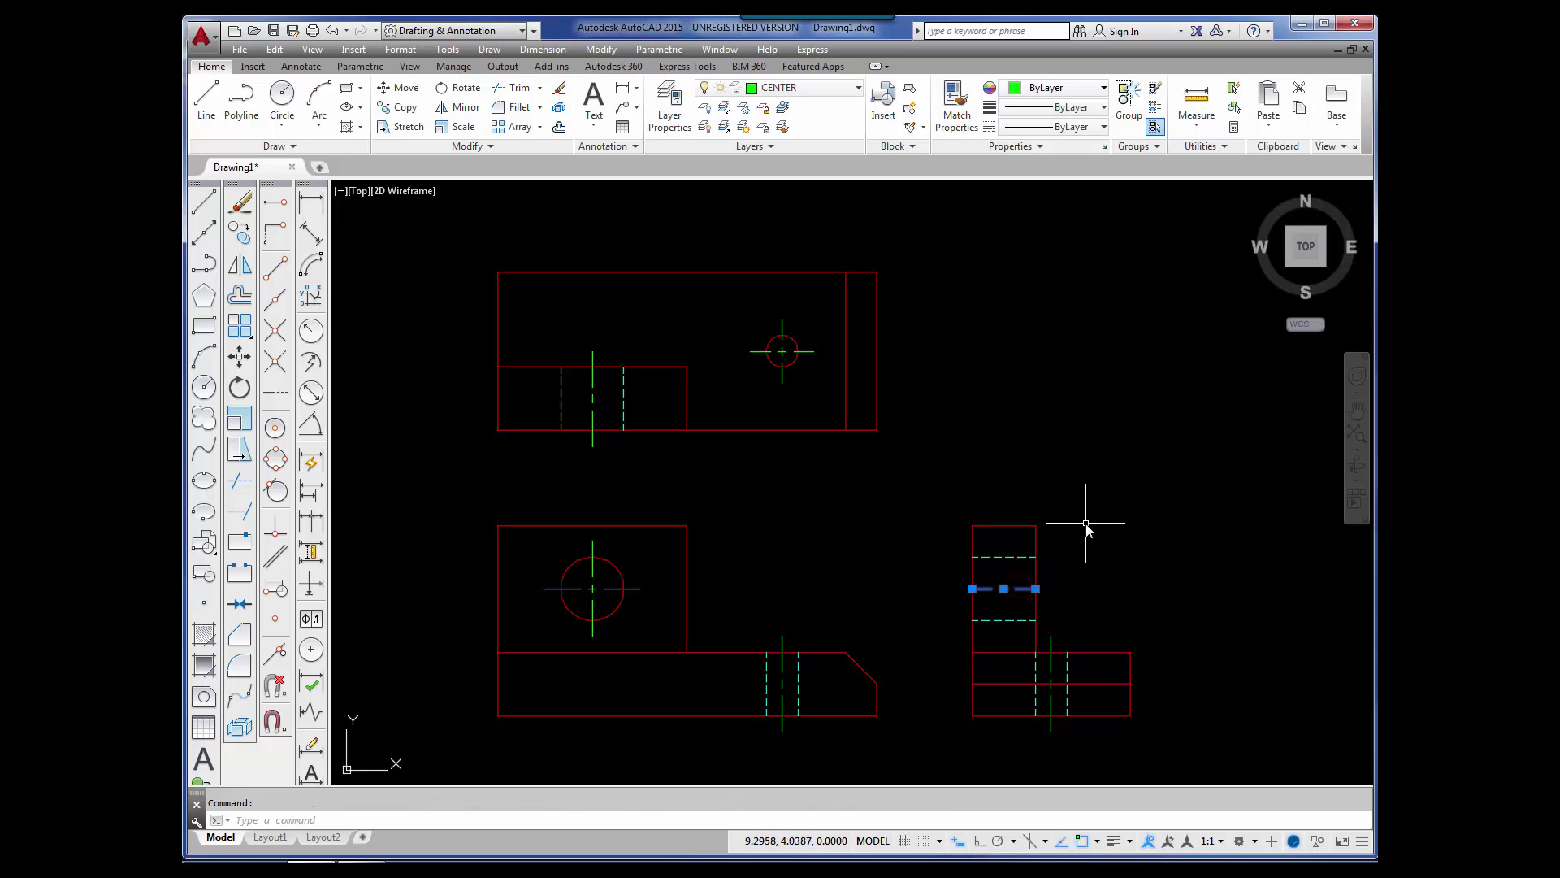
click(973, 589)
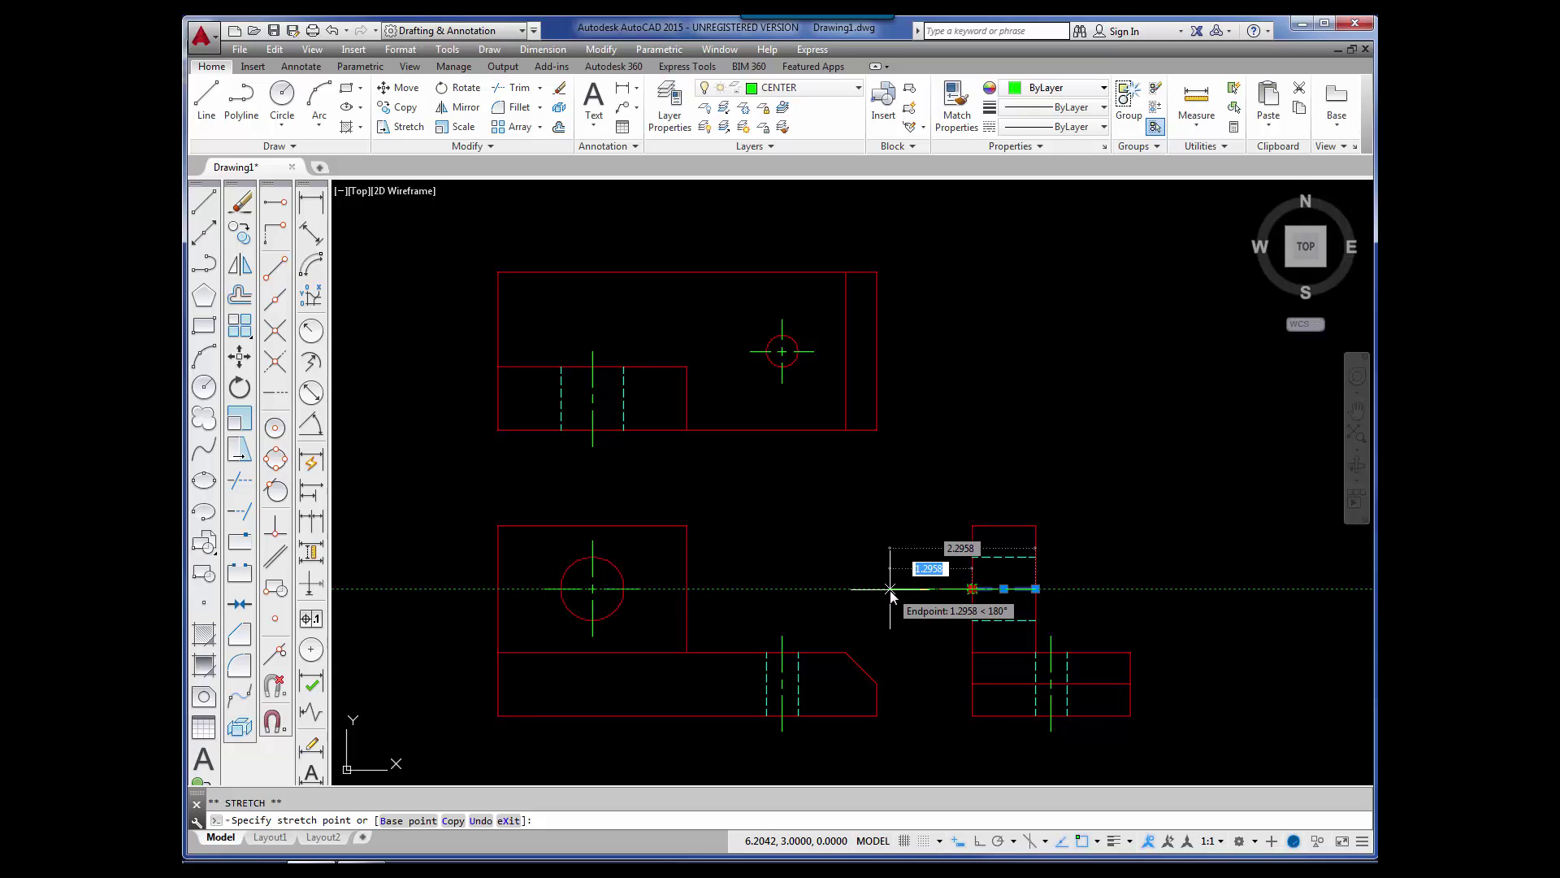
key(BackSpace)
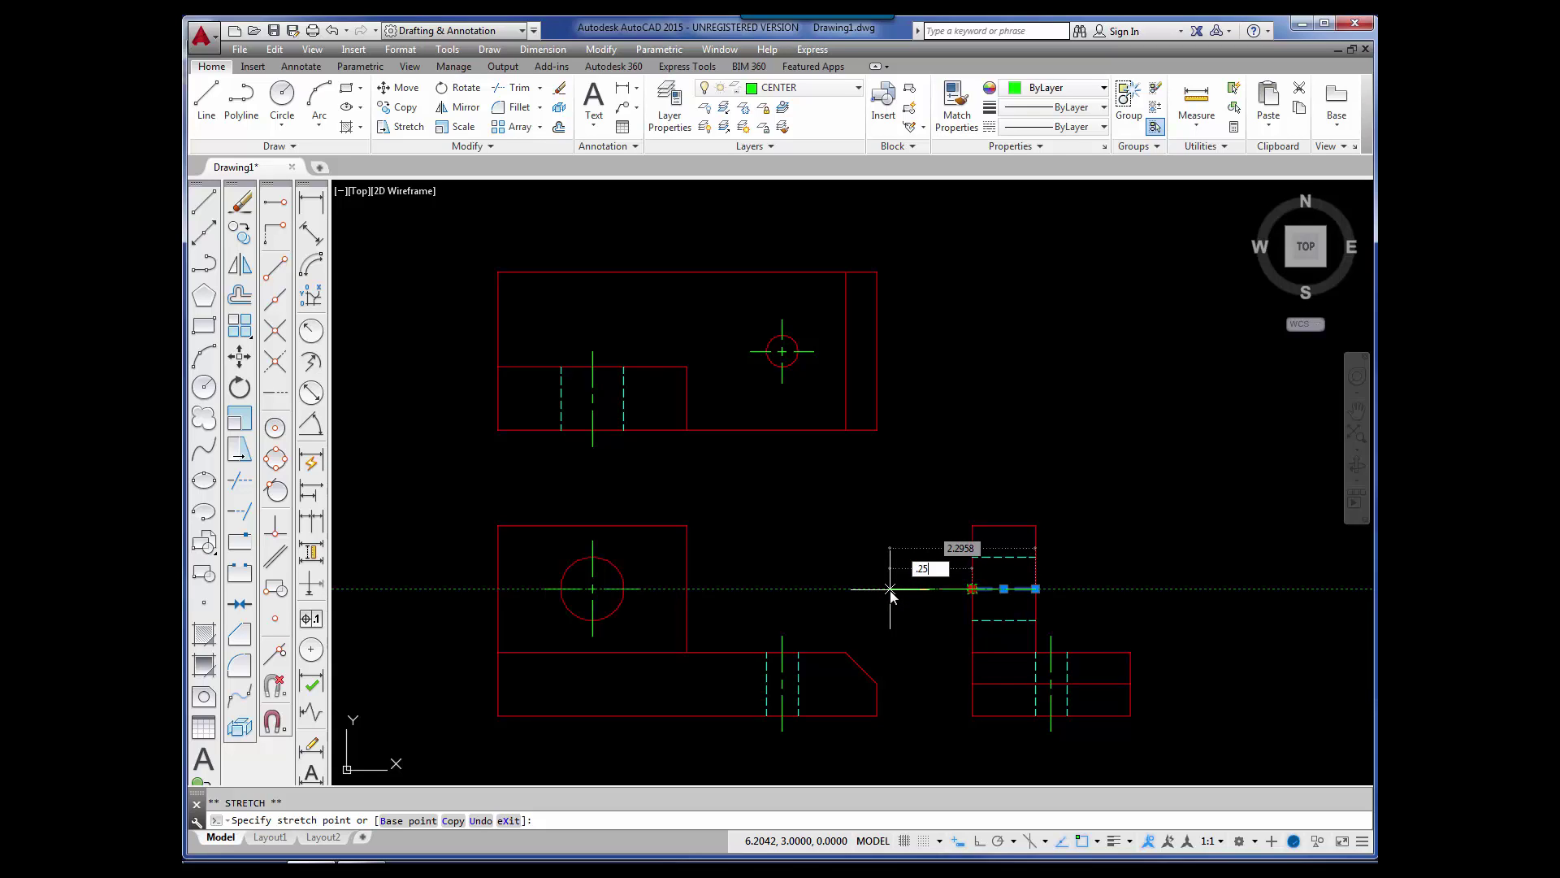
key(Return)
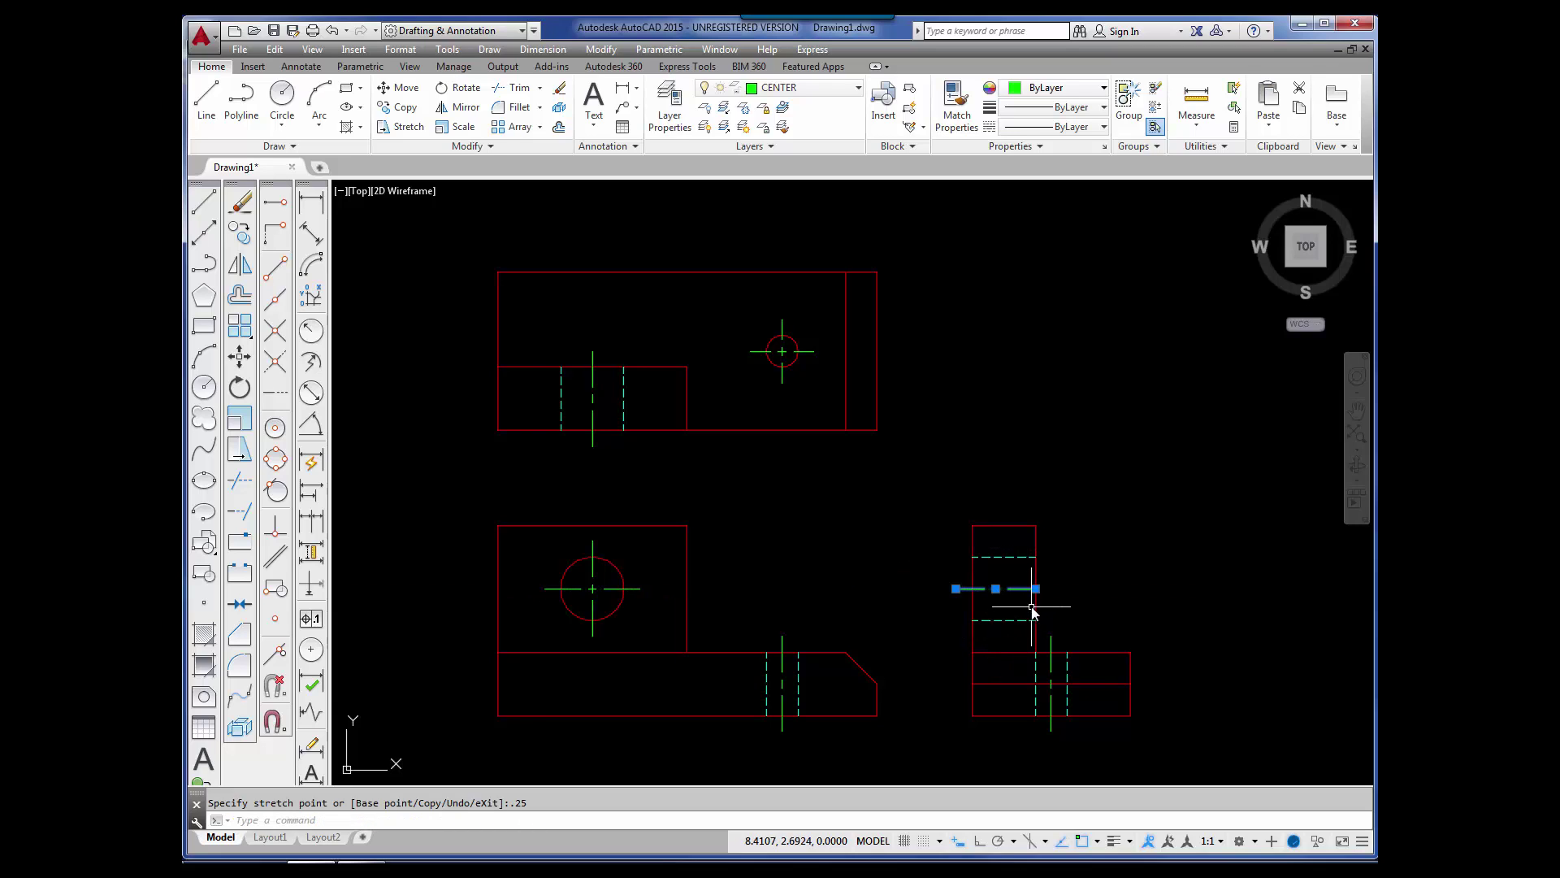
mouse_move(1036, 590)
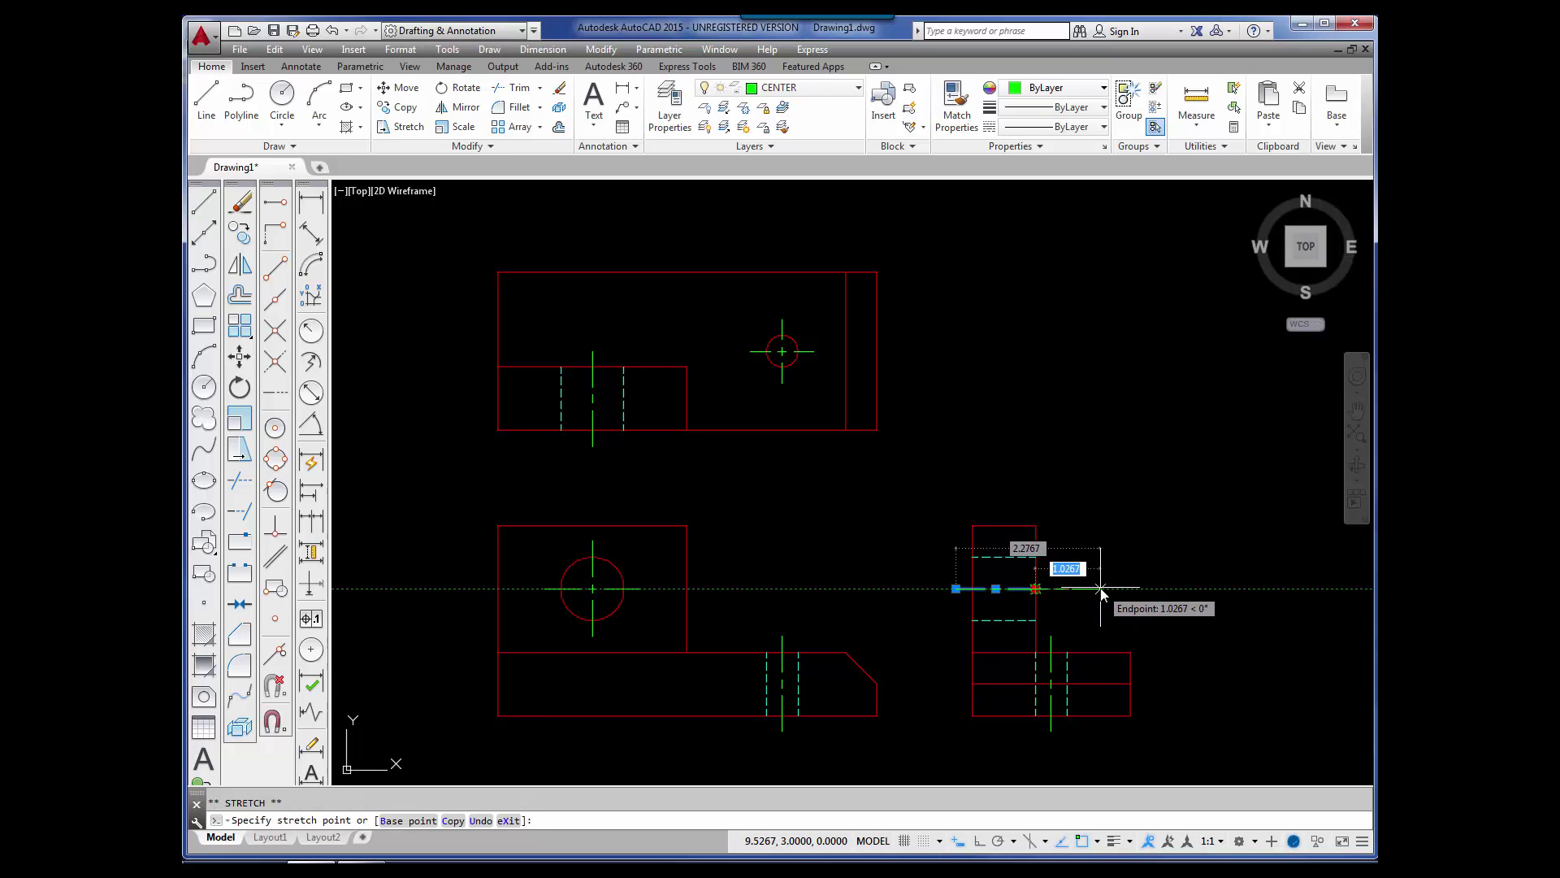
key(BackSpace)
text(.)
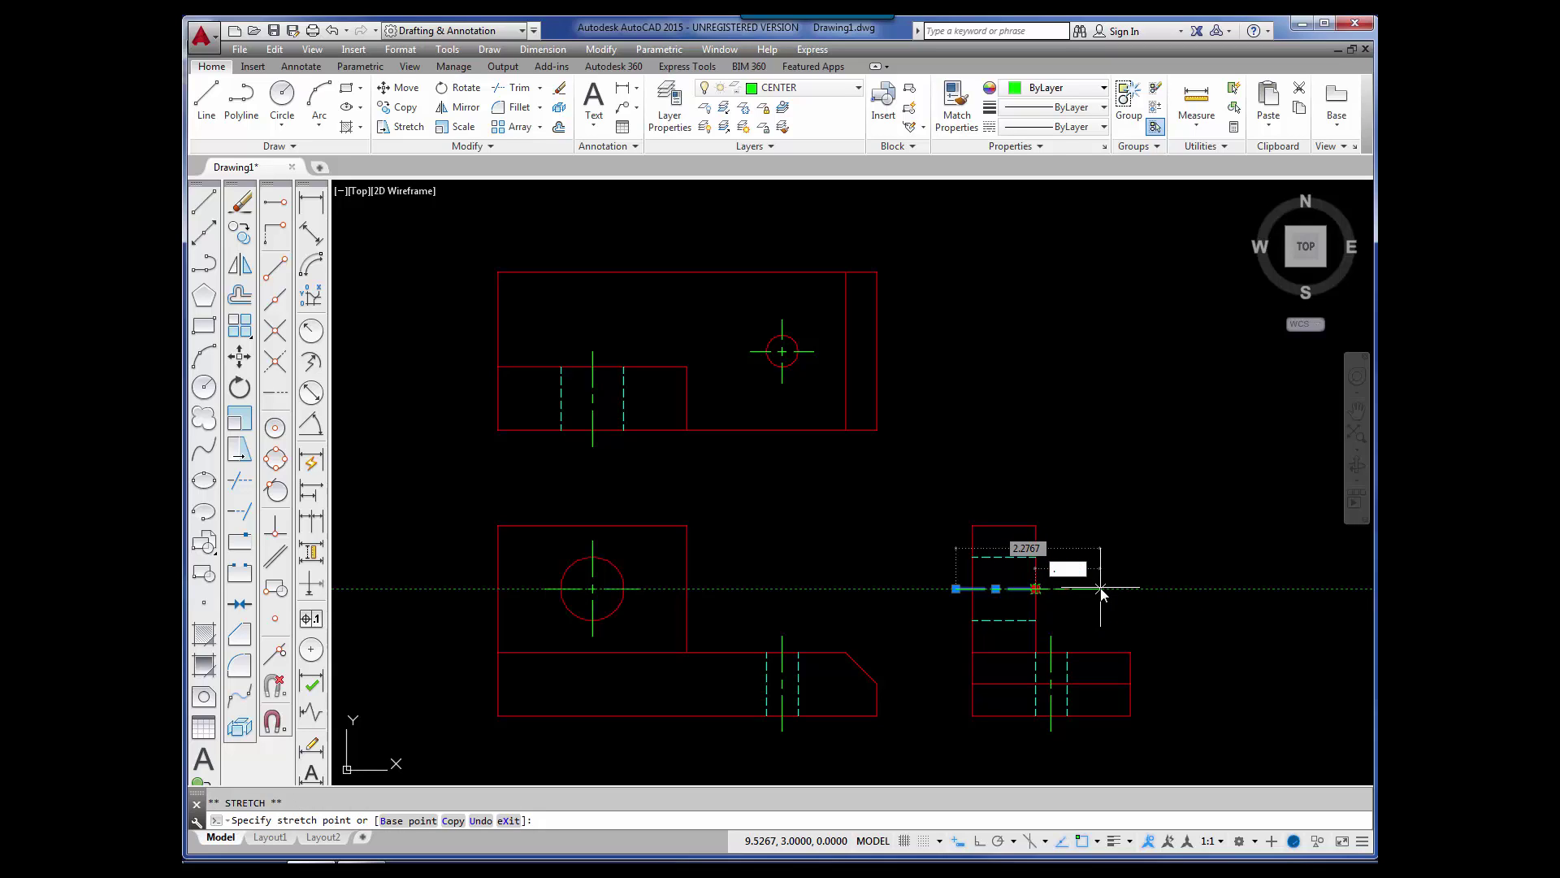
text(25)
key(Return)
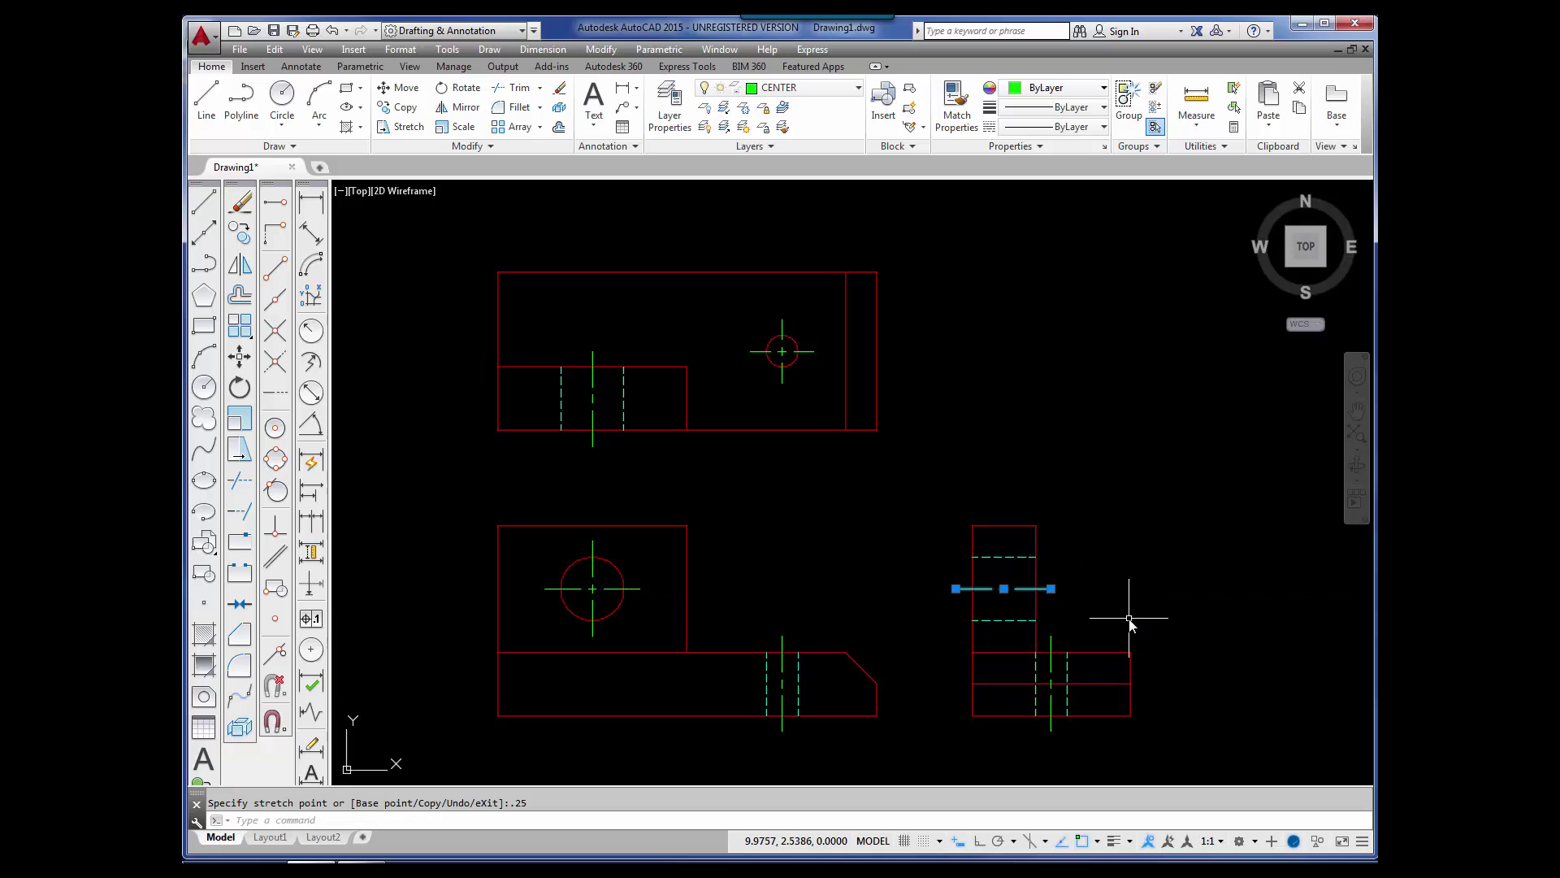
key(Escape)
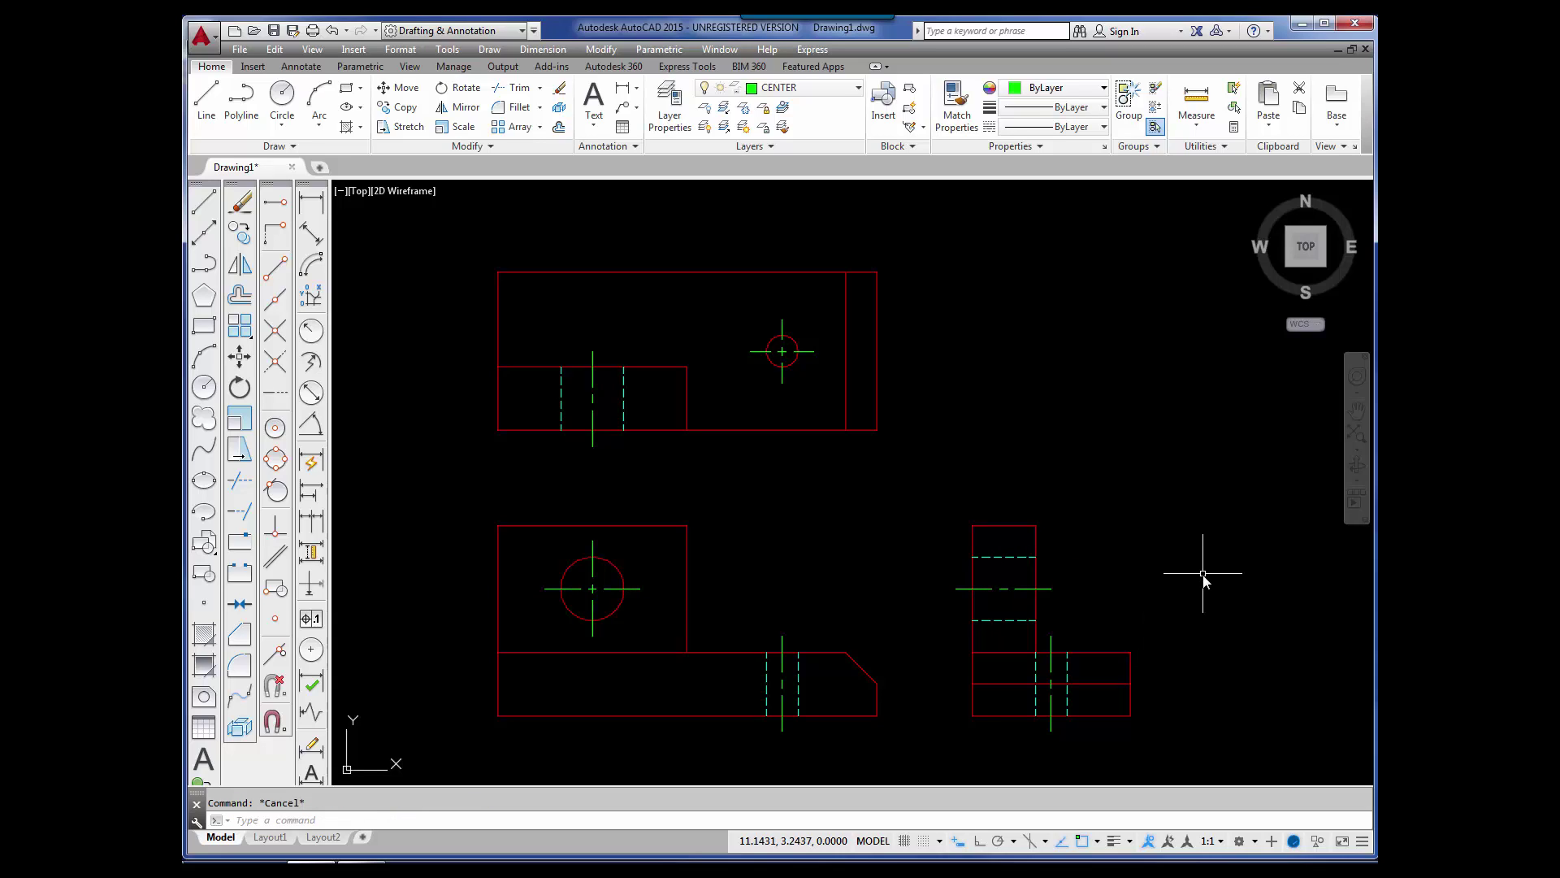